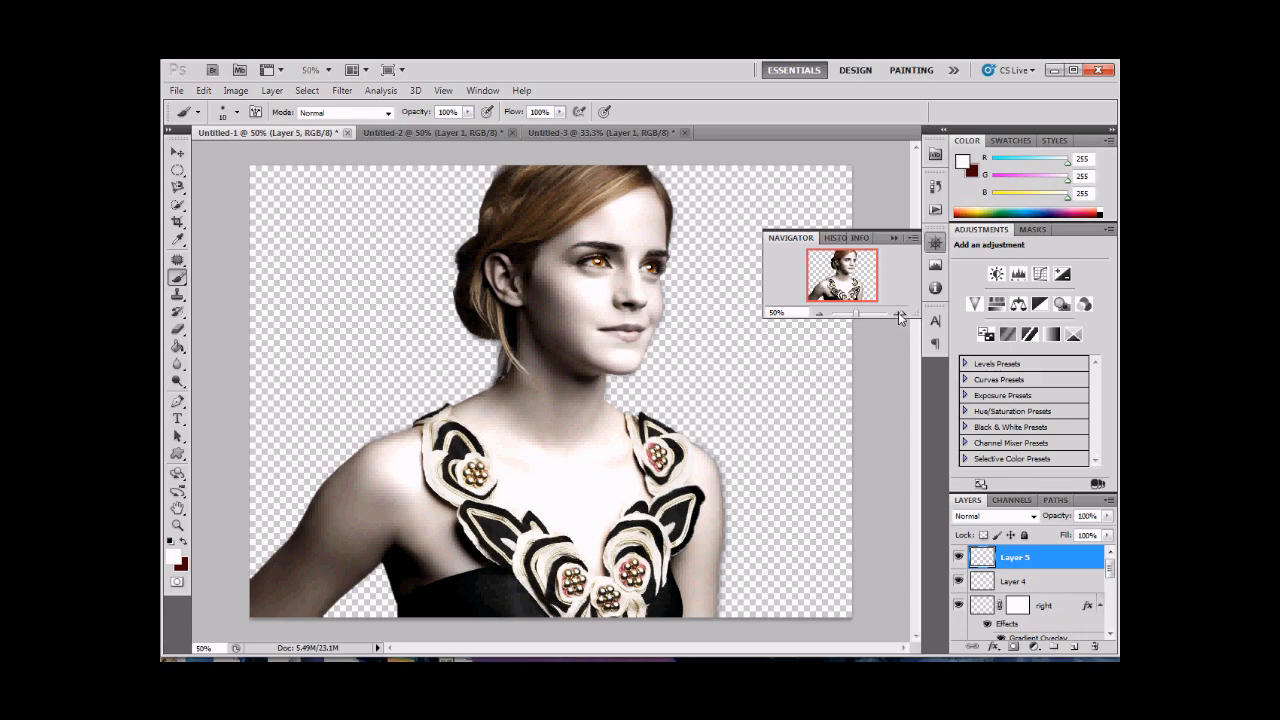
Step: Zoom to 200% on the face and rename Layer 5 as "eyes"
{"action": "left_click", "coordinate": [900, 313]}
{"action": "left_click_drag", "start_coordinate": [866, 300], "coordinate": [857, 271]}
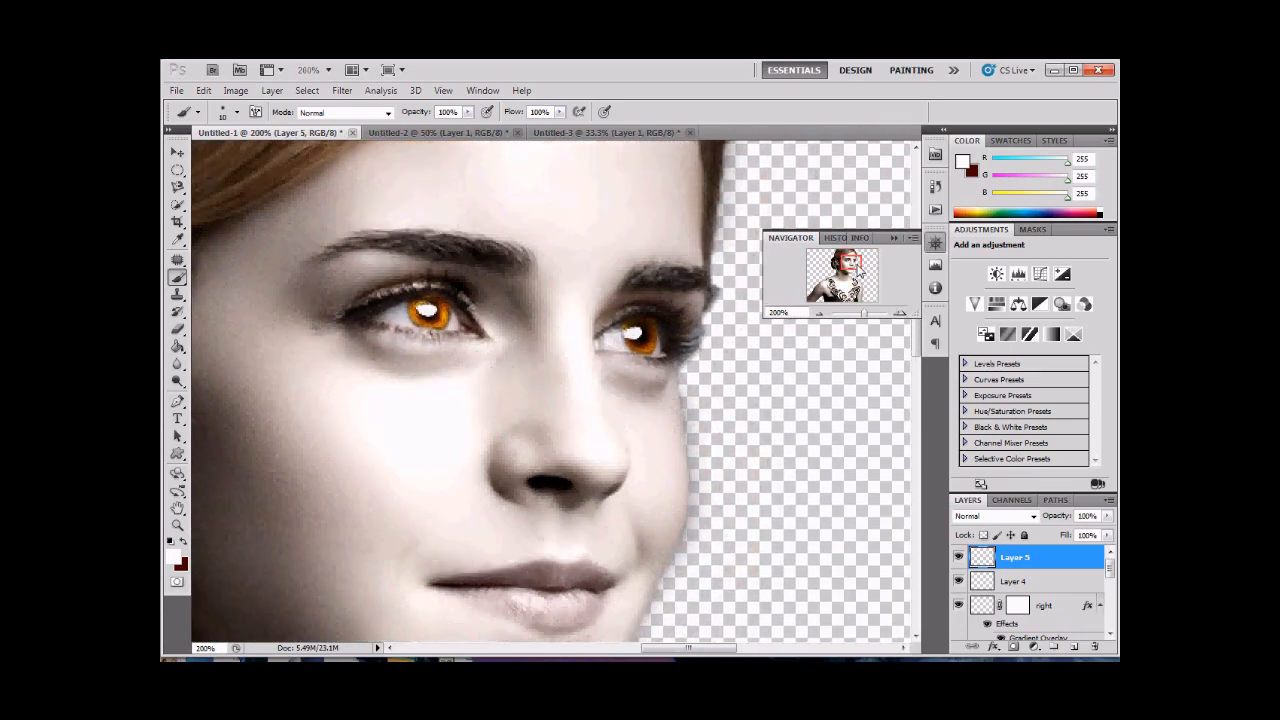
{"action": "double_click", "coordinate": [1030, 556]}
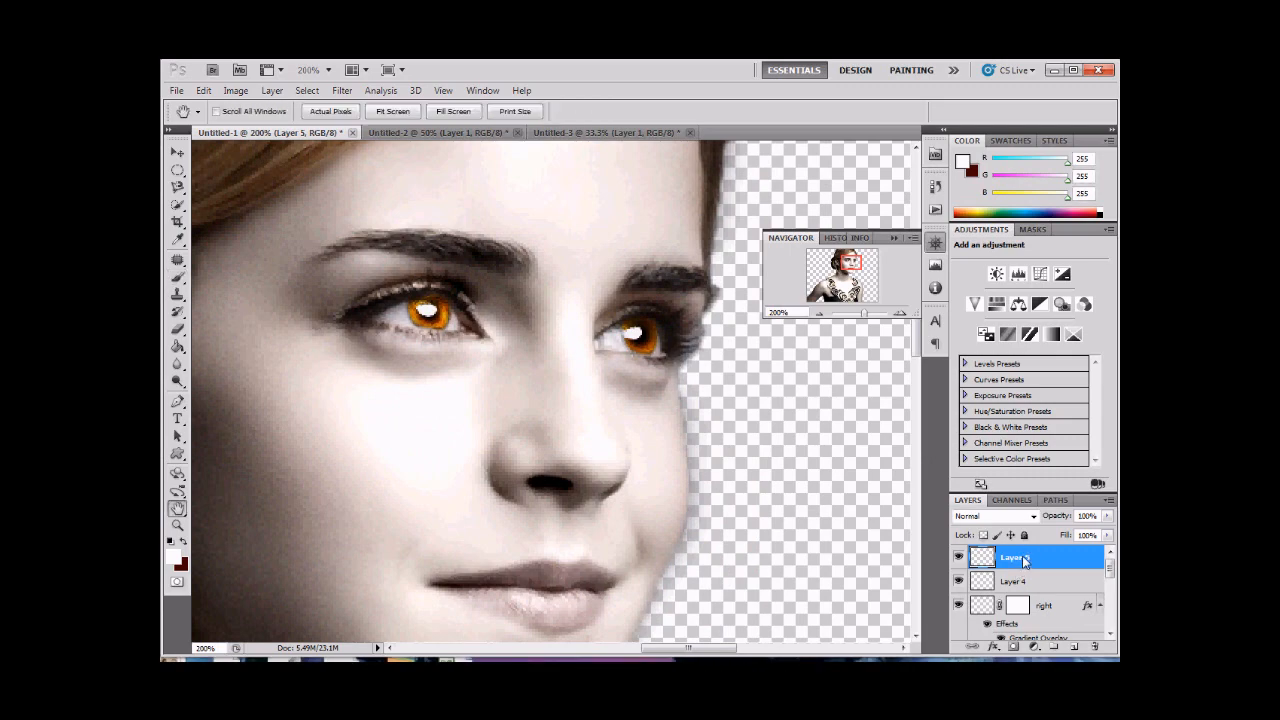
{"action": "key", "text": "Escape"}
{"action": "key", "text": "b"}
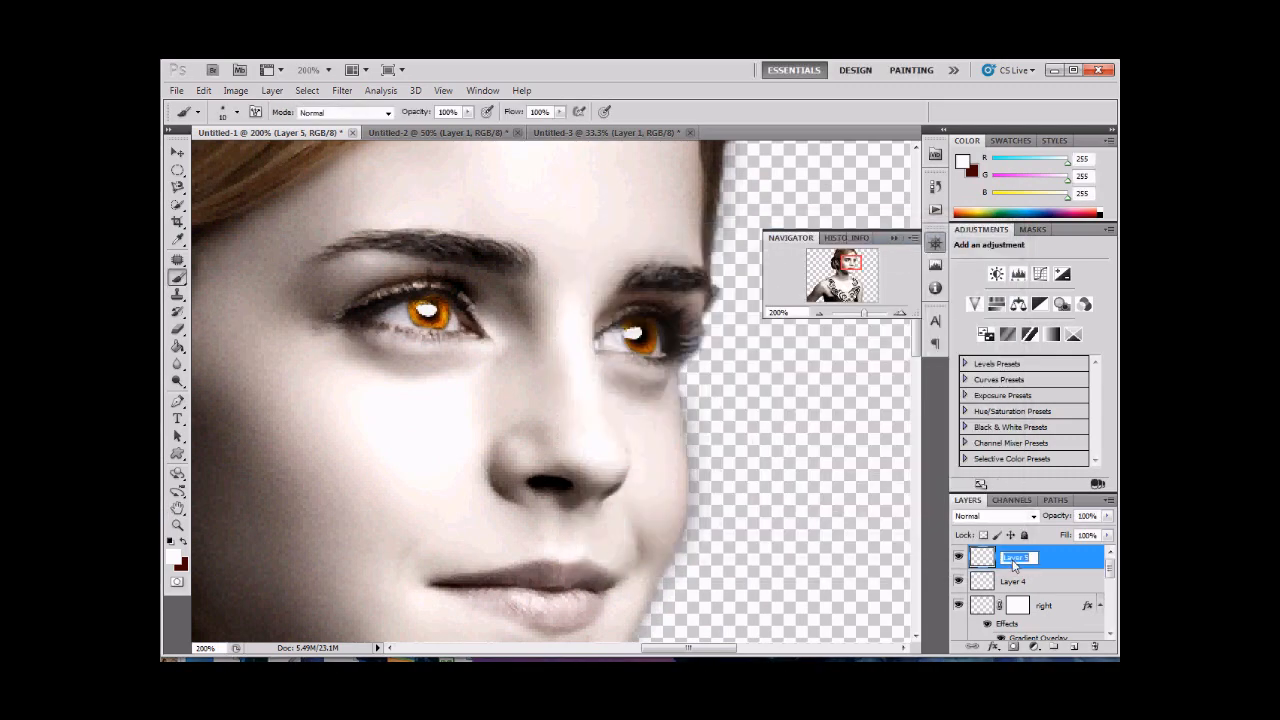
{"action": "type", "text": "eyes"}
{"action": "key", "text": "Return"}
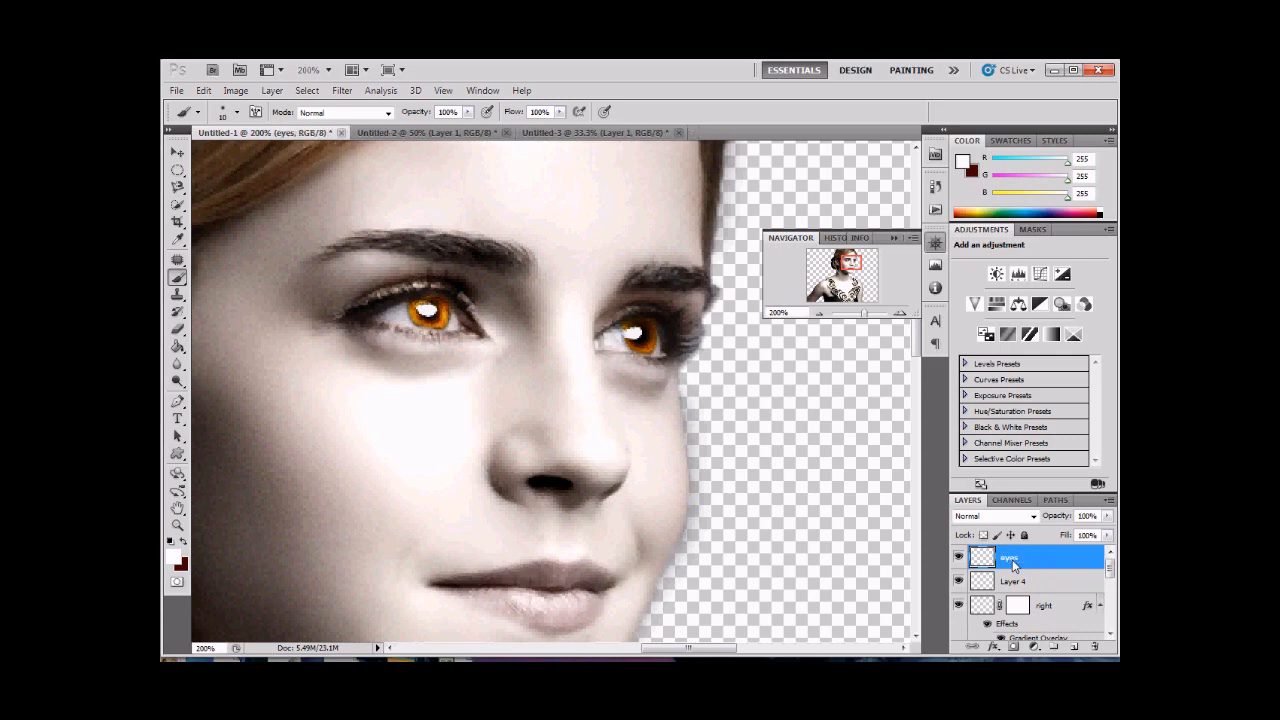
Step: Rename Layer 4 as "lips"
{"action": "left_click", "coordinate": [1015, 586]}
{"action": "double_click", "coordinate": [1015, 590]}
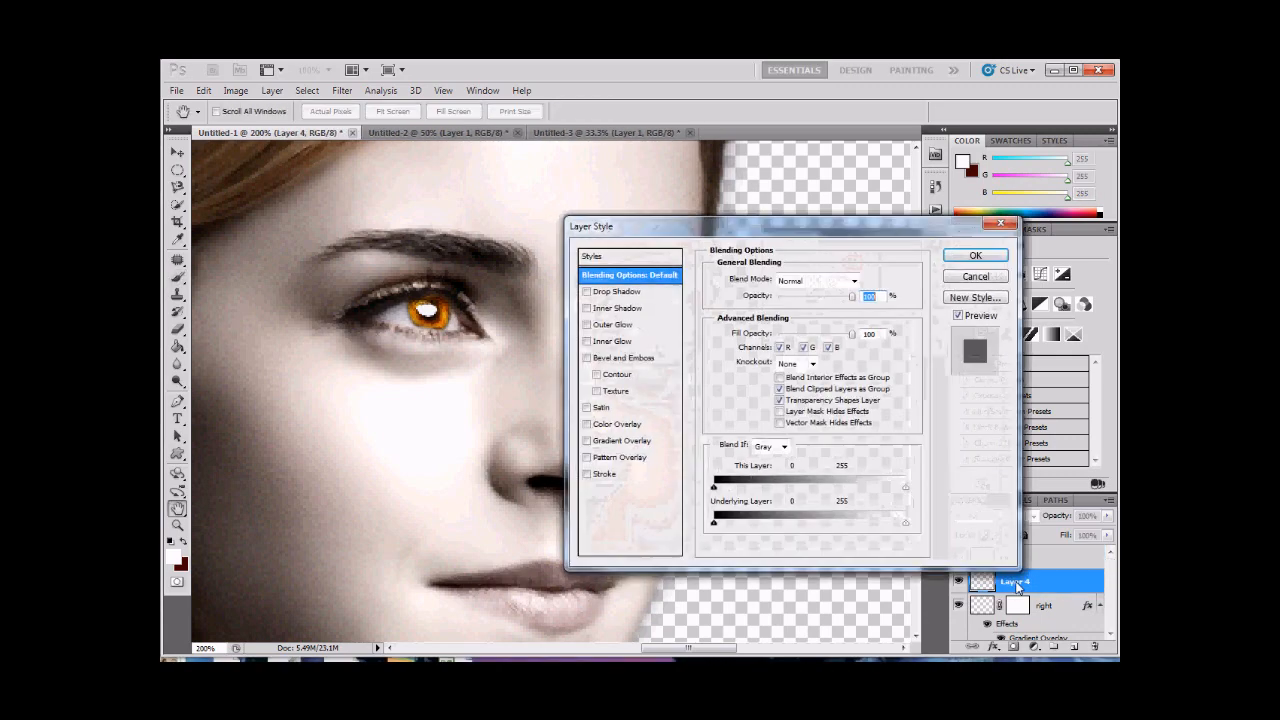
{"action": "key", "text": "Escape"}
{"action": "double_click", "coordinate": [1018, 586]}
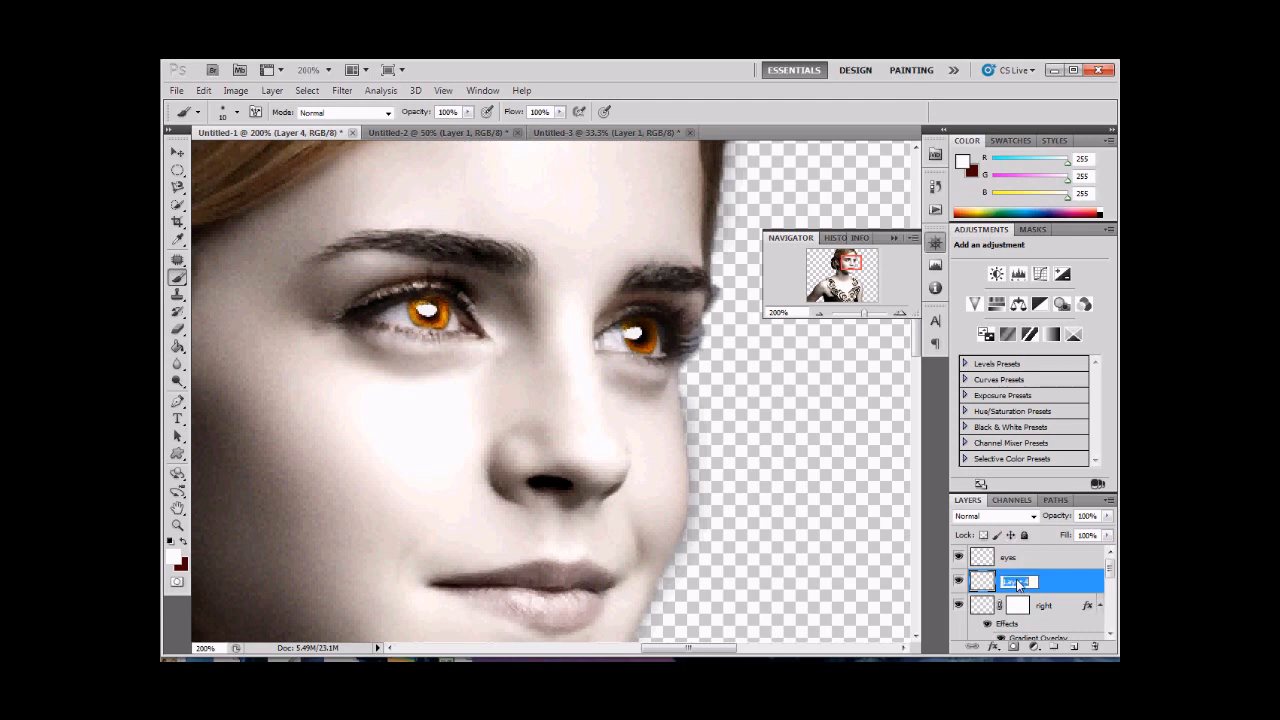
{"action": "type", "text": "lips"}
{"action": "key", "text": "Return"}
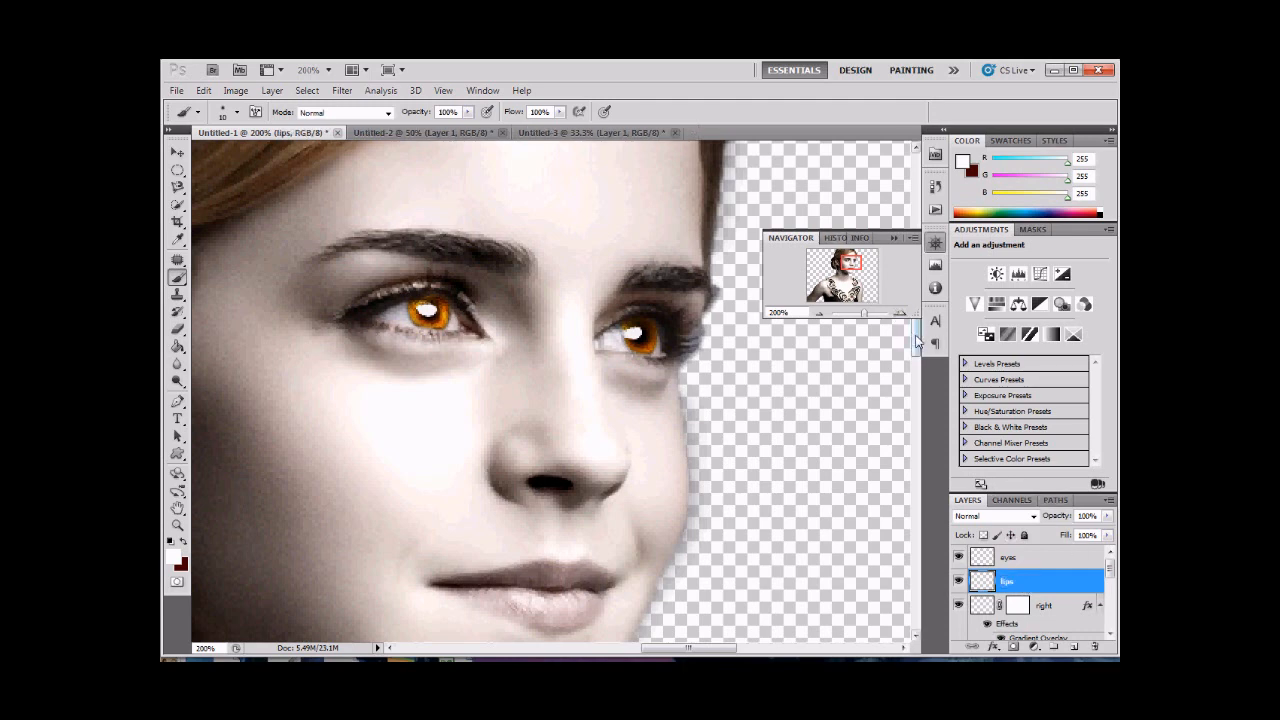
Step: Paint the upper and lower lips completely with the dark red colour on the lips layer, using the 10 px soft brush
{"action": "left_click_drag", "start_coordinate": [917, 341], "coordinate": [918, 349]}
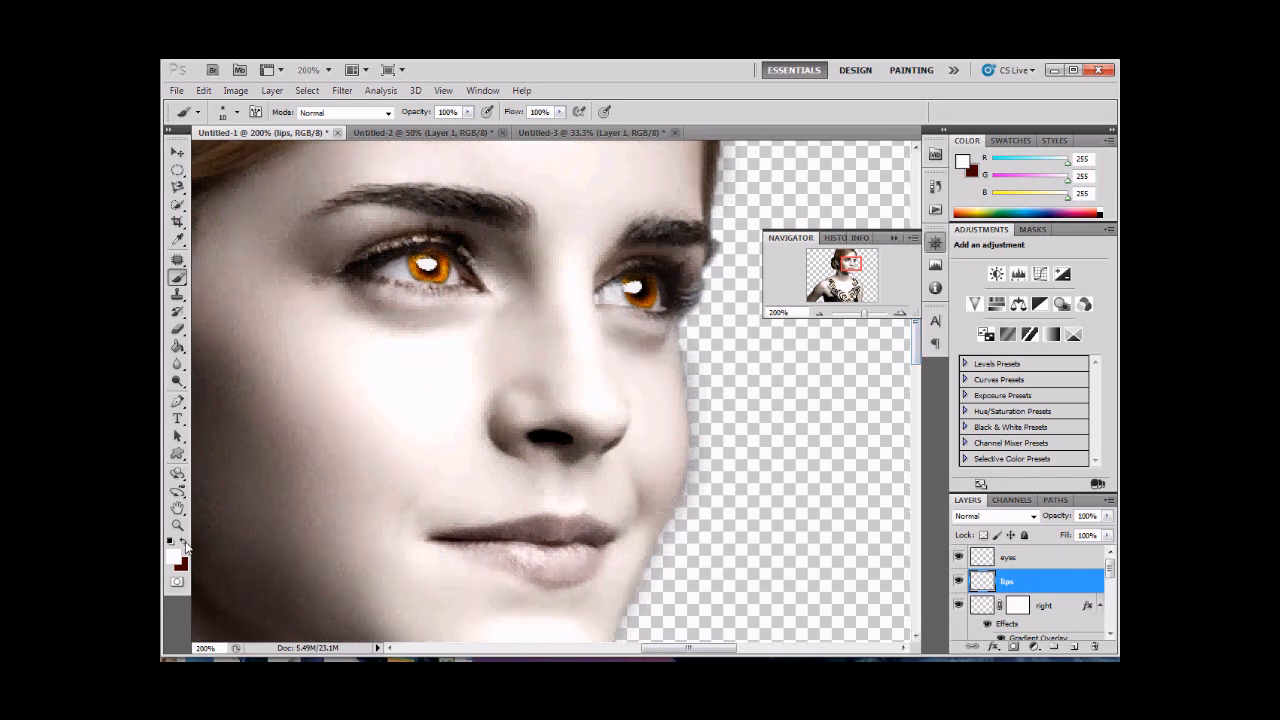
{"action": "left_click", "coordinate": [184, 541]}
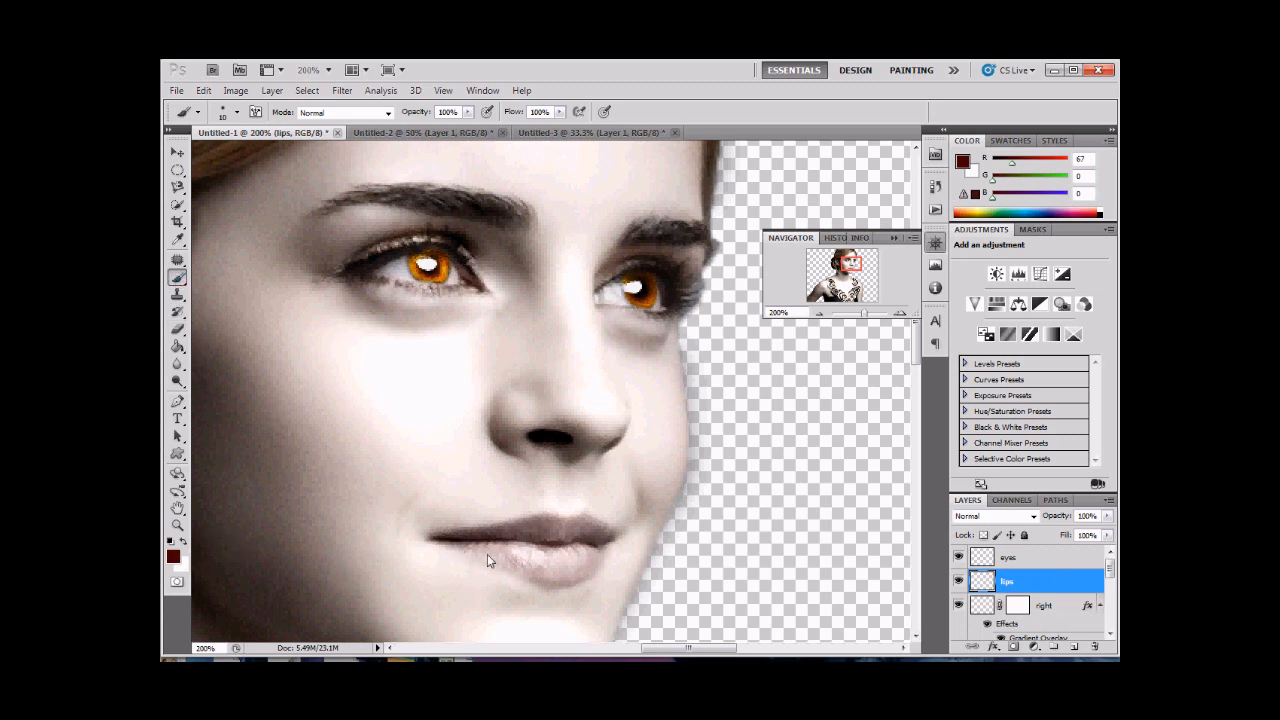
{"action": "mouse_move", "coordinate": [468, 545]}
{"action": "left_mouse_down"}
{"action": "mouse_move", "coordinate": [551, 582]}
{"action": "mouse_move", "coordinate": [595, 562]}
{"action": "mouse_move", "coordinate": [583, 546]}
{"action": "mouse_move", "coordinate": [553, 555]}
{"action": "left_mouse_up"}
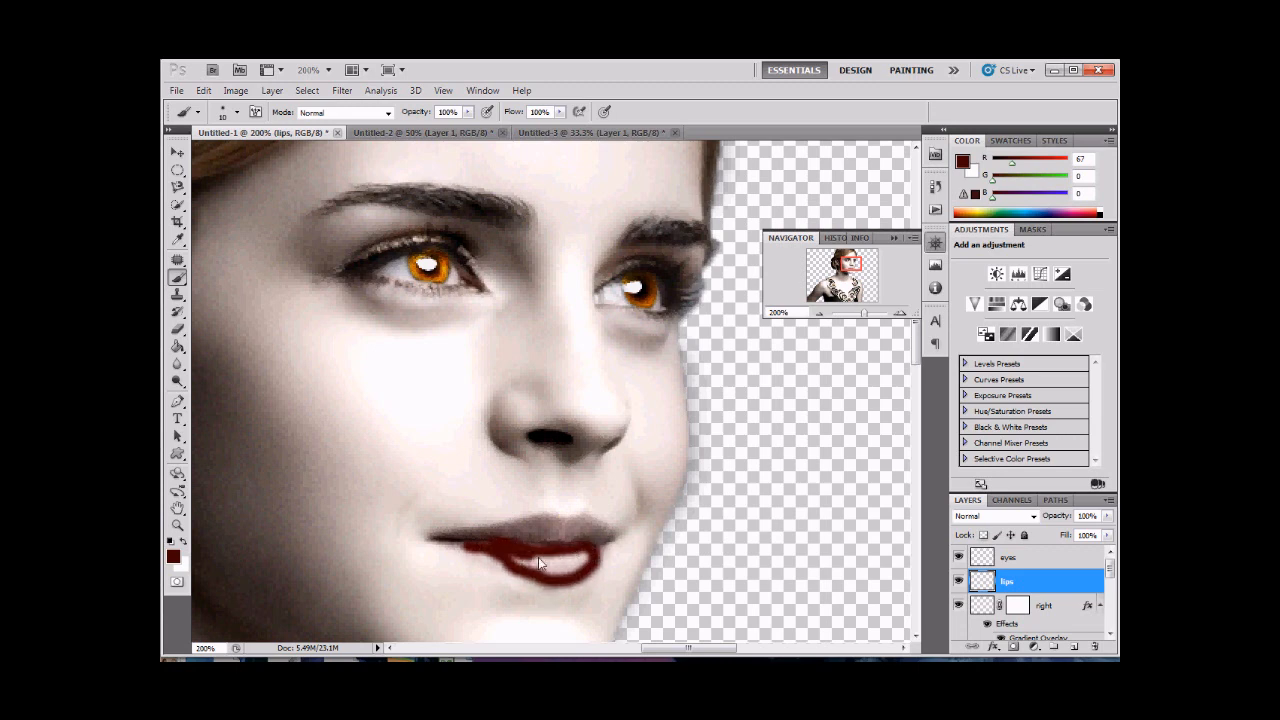
{"action": "left_click_drag", "start_coordinate": [584, 560], "coordinate": [565, 580]}
{"action": "mouse_move", "coordinate": [485, 549]}
{"action": "left_mouse_down"}
{"action": "mouse_move", "coordinate": [452, 540]}
{"action": "mouse_move", "coordinate": [466, 541]}
{"action": "left_mouse_up"}
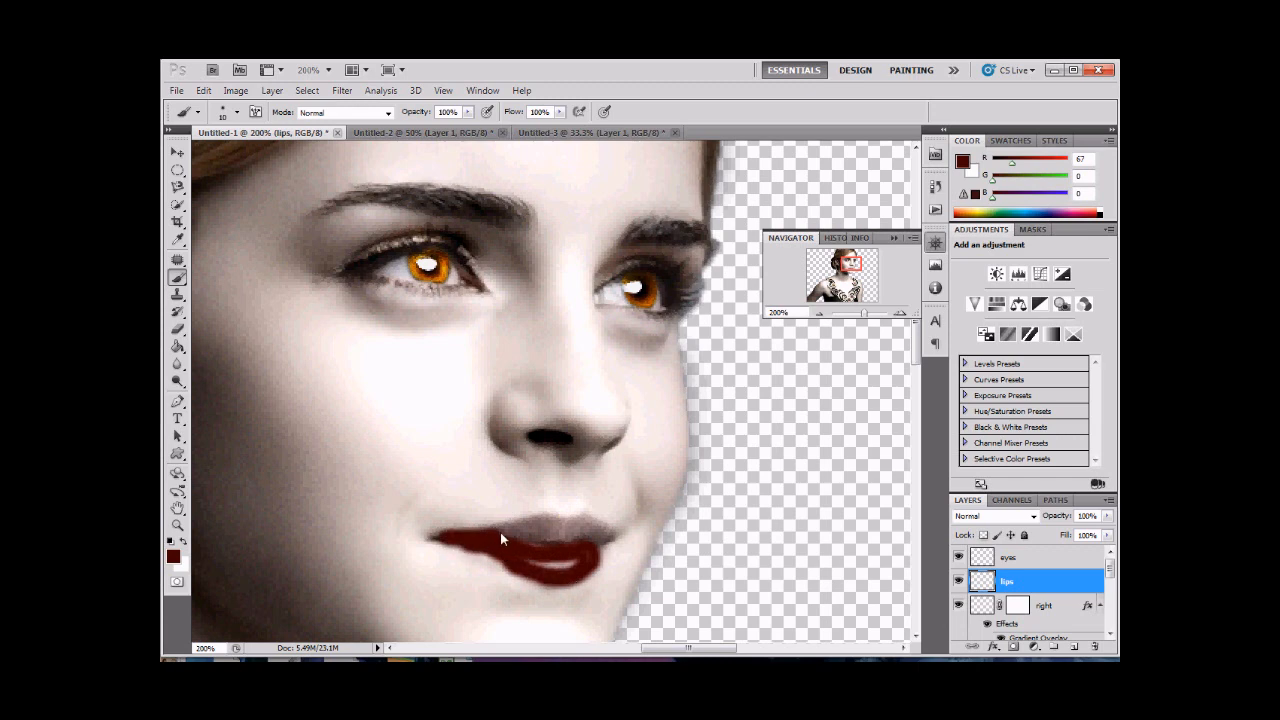
{"action": "mouse_move", "coordinate": [577, 524]}
{"action": "left_mouse_down"}
{"action": "mouse_move", "coordinate": [611, 539]}
{"action": "mouse_move", "coordinate": [575, 541]}
{"action": "left_mouse_up"}
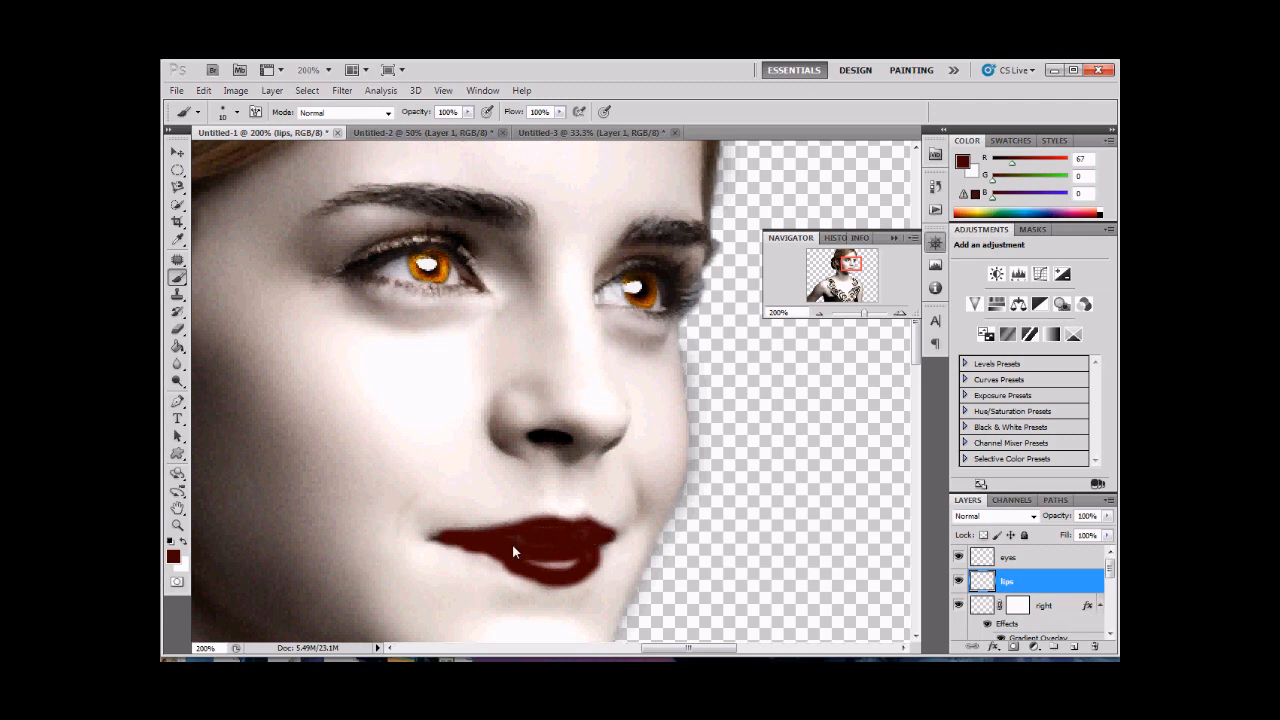
{"action": "left_click_drag", "start_coordinate": [587, 555], "coordinate": [542, 563]}
{"action": "left_click_drag", "start_coordinate": [468, 545], "coordinate": [434, 540]}
{"action": "left_click_drag", "start_coordinate": [608, 534], "coordinate": [614, 535]}
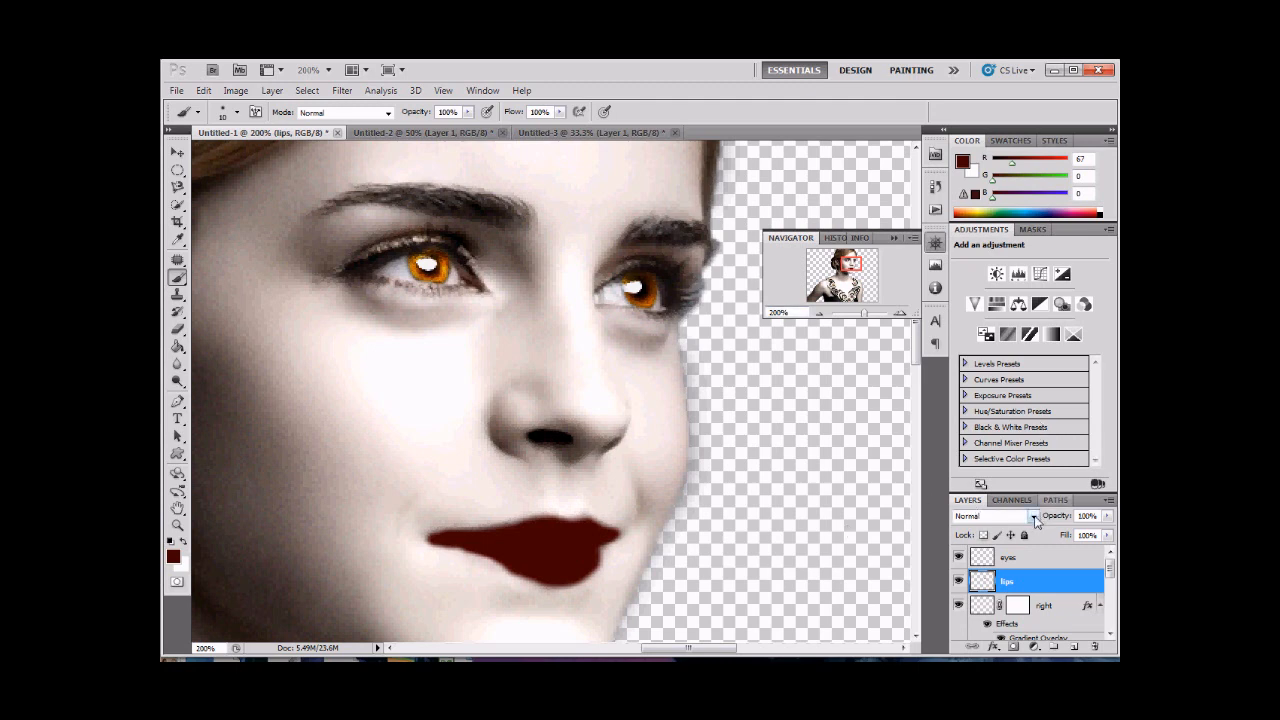
Step: Set the lips layer's blend mode to Soft Light and soften its paint with a Gaussian Blur
{"action": "left_click", "coordinate": [1036, 517]}
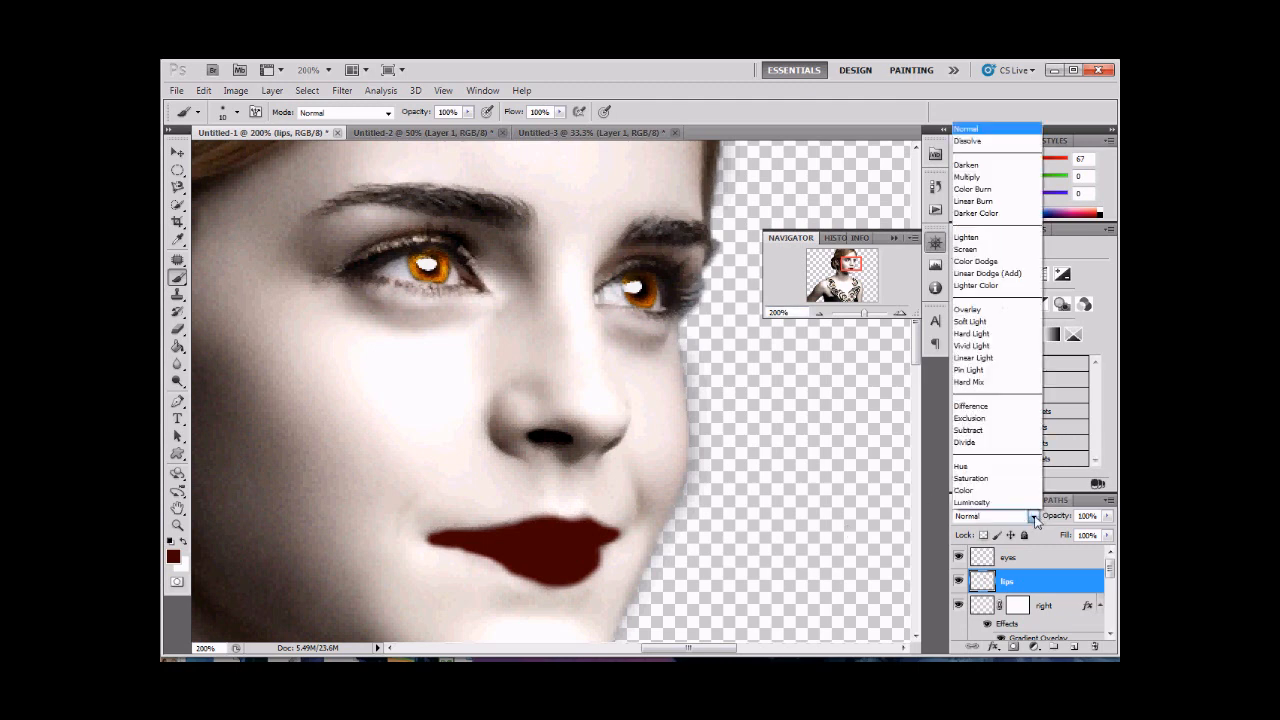
{"action": "left_click", "coordinate": [997, 323]}
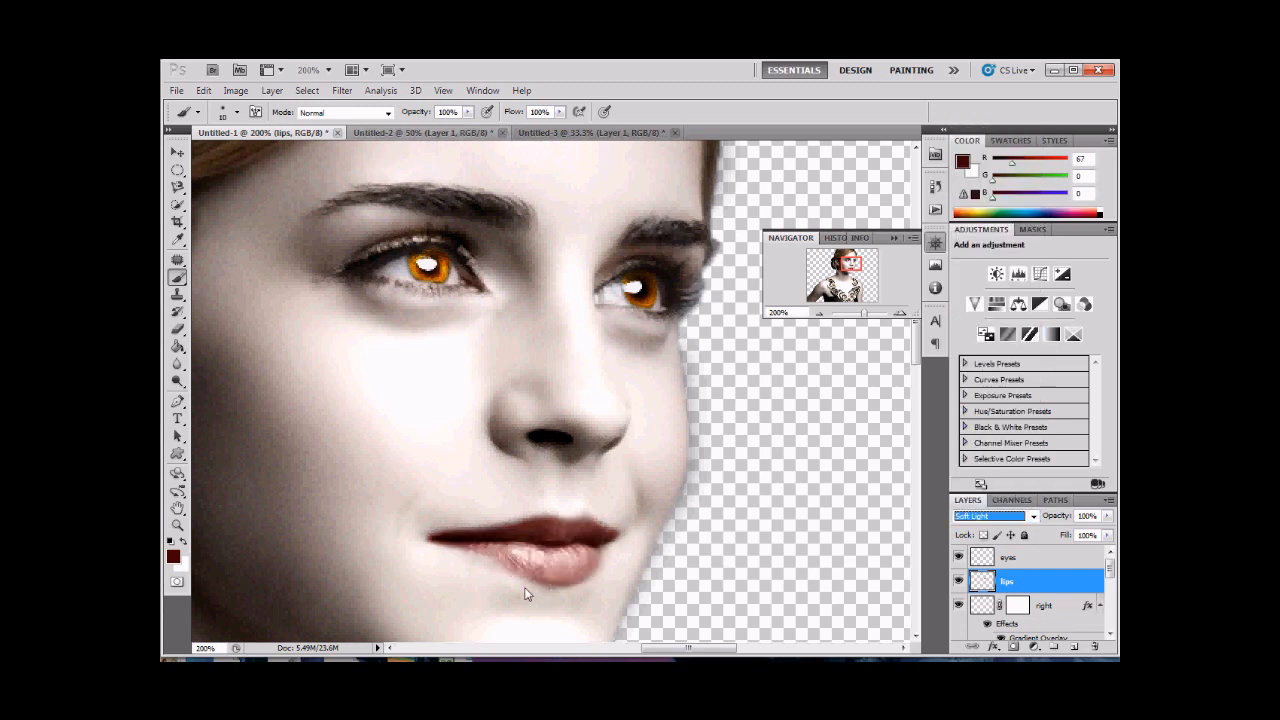
{"action": "left_click", "coordinate": [342, 90]}
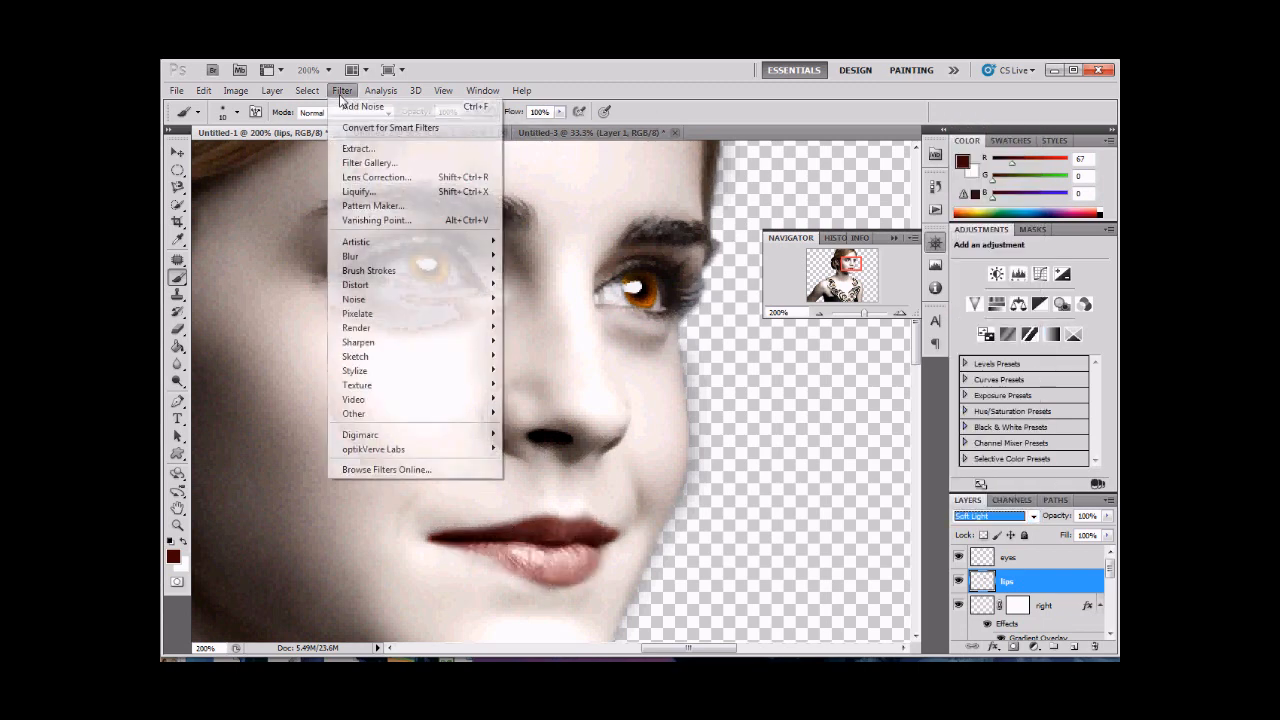
{"action": "mouse_move", "coordinate": [432, 274]}
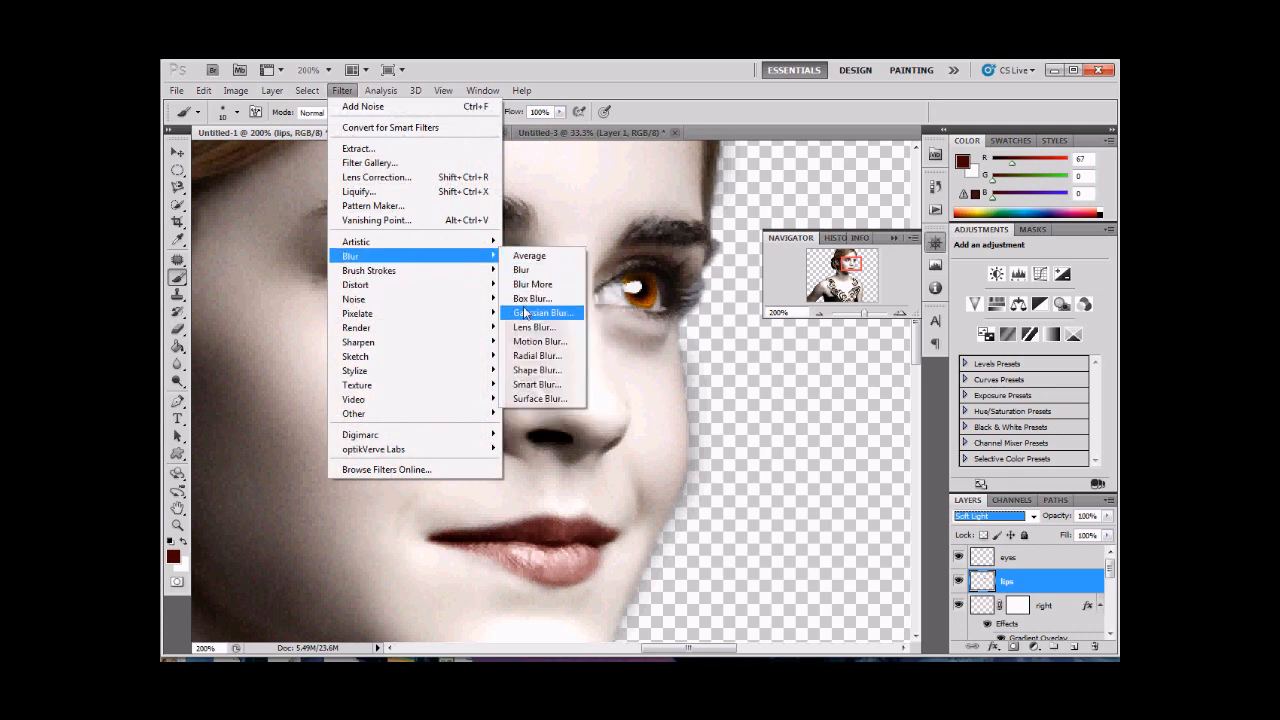
{"action": "left_click", "coordinate": [525, 316]}
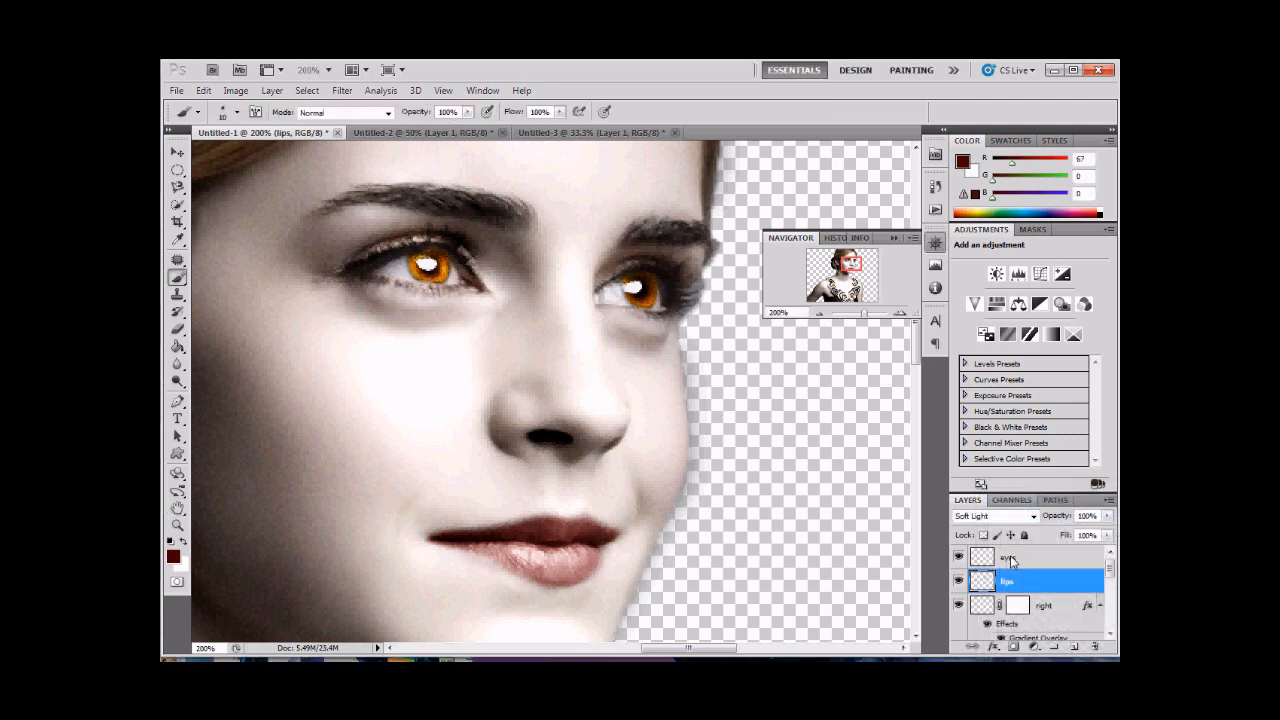
Step: Make the eyes layer active and set the foreground colour to a dark grey with RGB 36, 36, 36
{"action": "left_click", "coordinate": [1010, 555]}
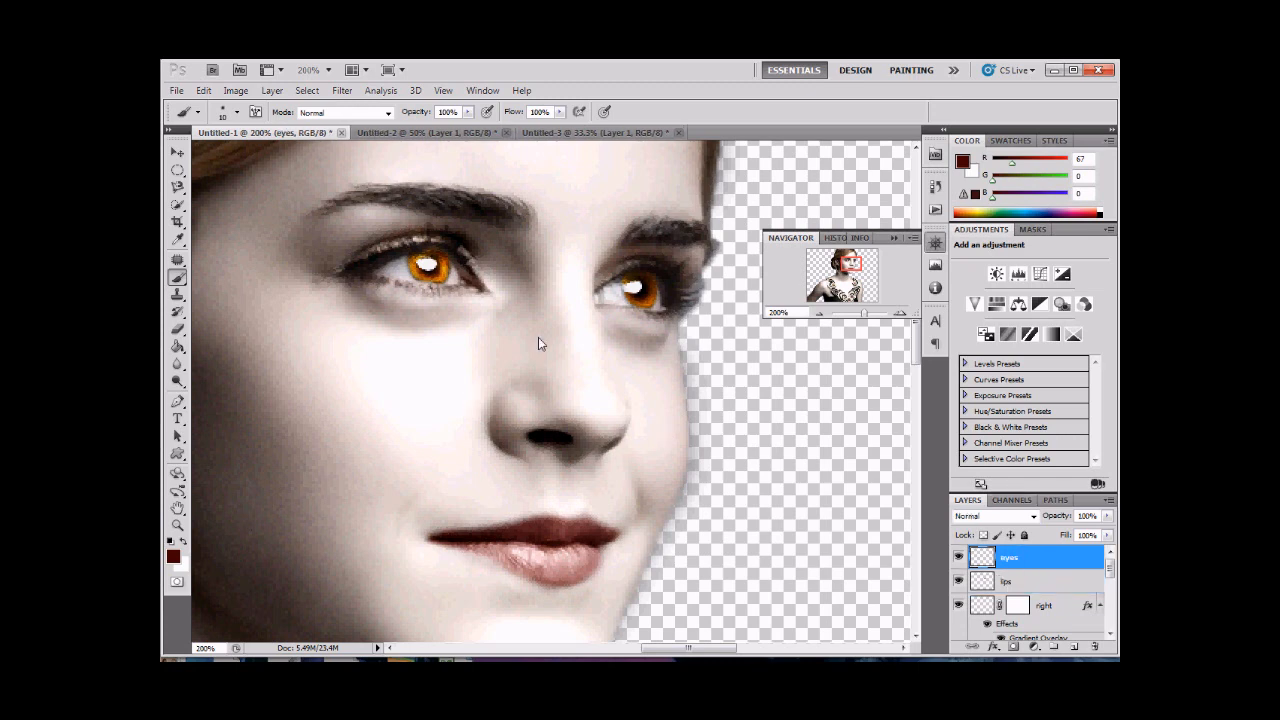
{"action": "left_click", "coordinate": [183, 543]}
{"action": "left_click", "coordinate": [172, 556]}
{"action": "left_click_drag", "start_coordinate": [920, 580], "coordinate": [918, 561]}
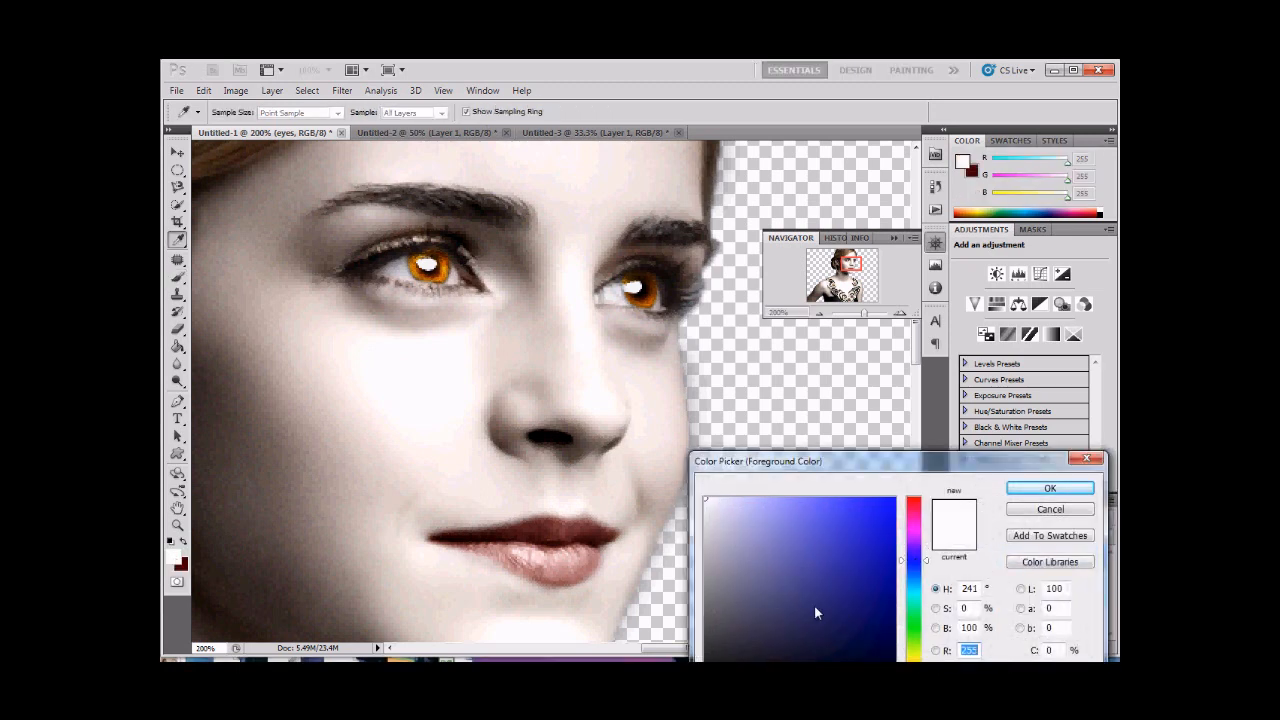
{"action": "left_click_drag", "start_coordinate": [886, 636], "coordinate": [700, 661]}
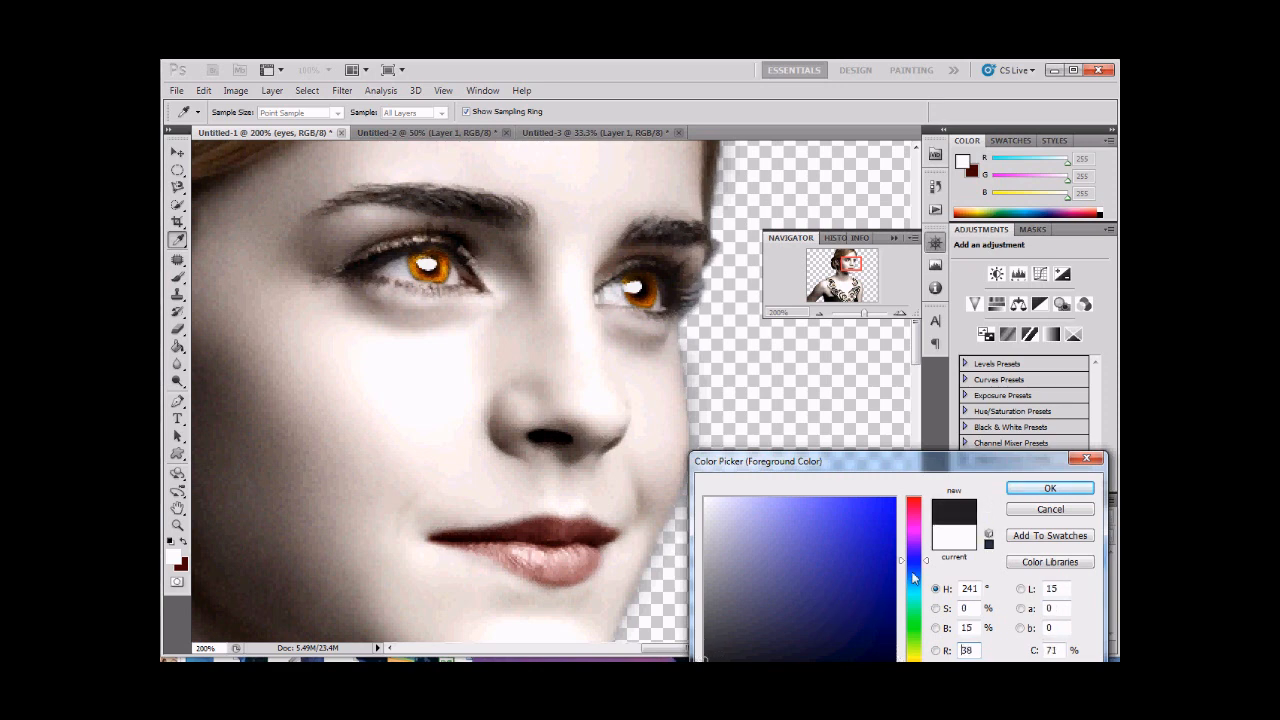
{"action": "left_click_drag", "start_coordinate": [924, 562], "coordinate": [930, 555]}
{"action": "left_click_drag", "start_coordinate": [897, 600], "coordinate": [897, 610]}
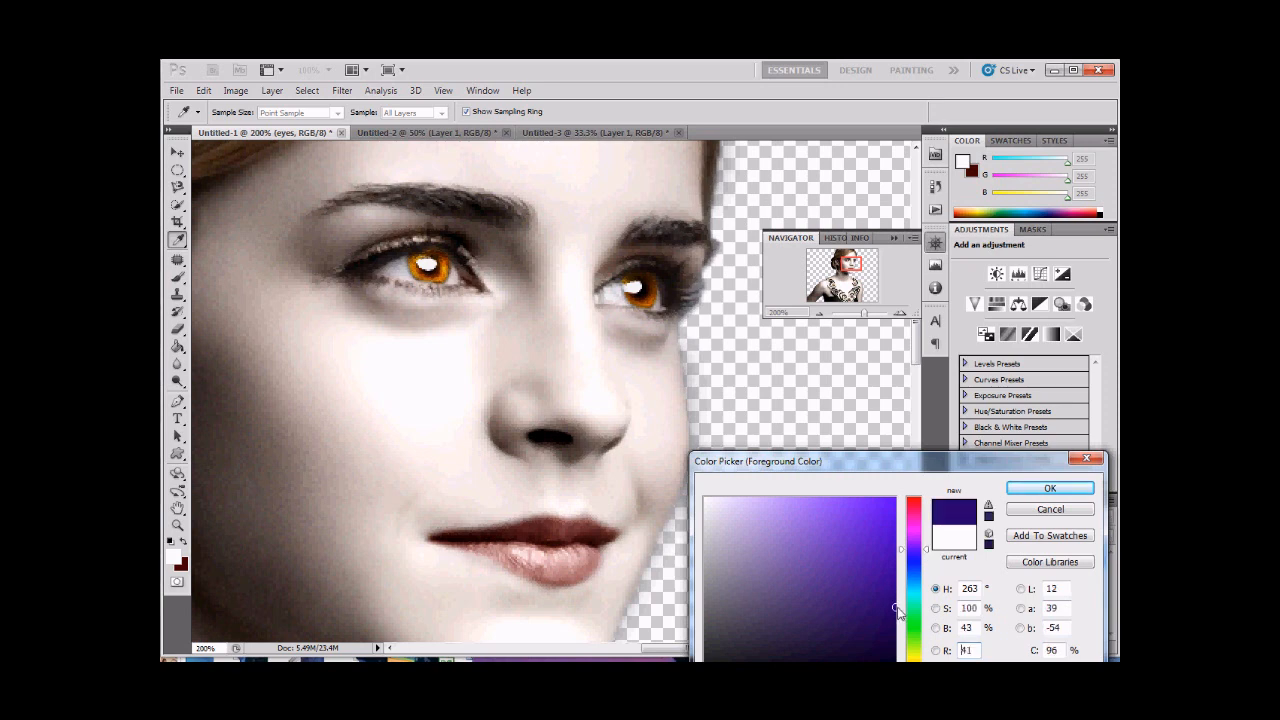
{"action": "left_click_drag", "start_coordinate": [719, 649], "coordinate": [702, 660]}
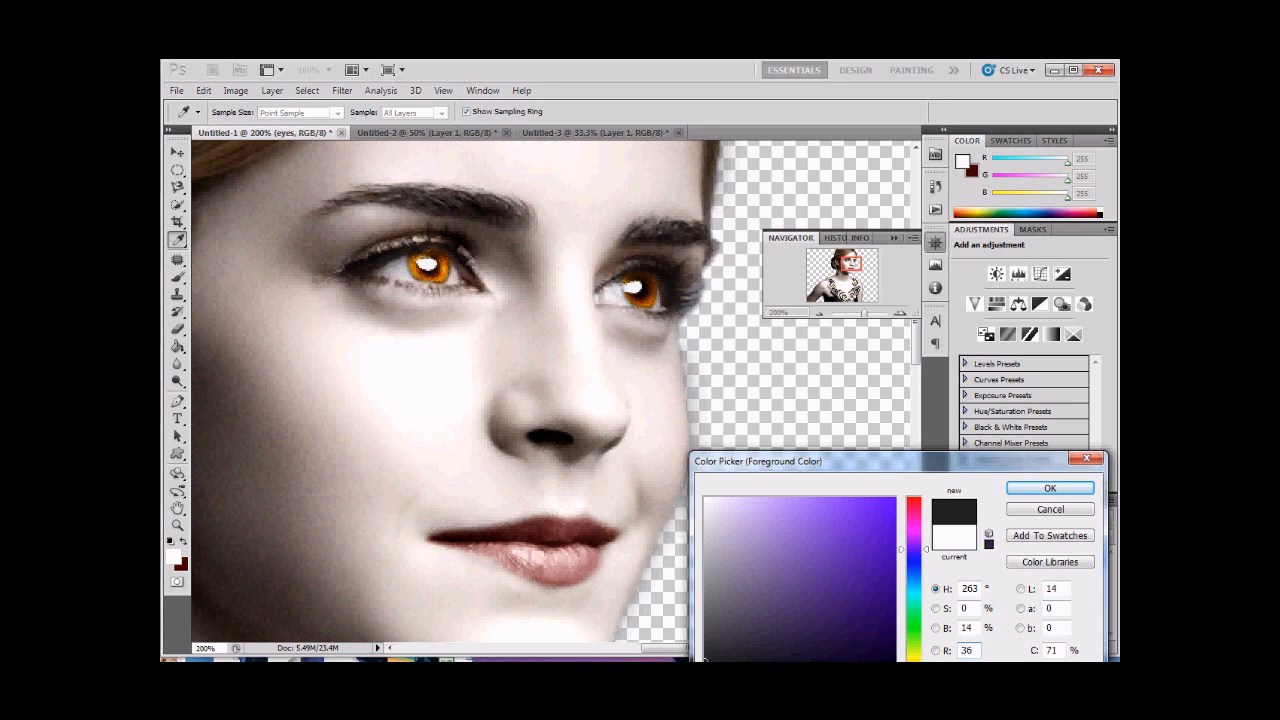
{"action": "left_click", "coordinate": [1040, 490]}
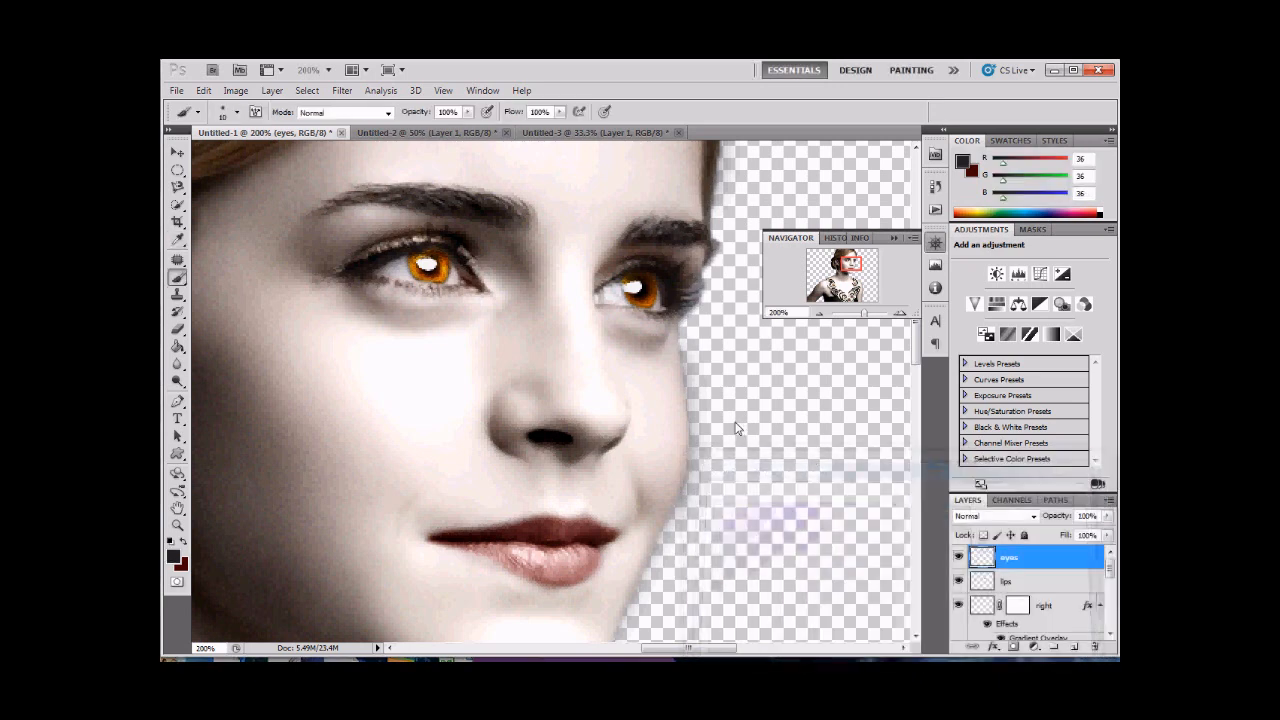
Step: Enlarge the soft brush to 19 px and paint dark grey shadow around both eyes on the eyes layer
{"action": "left_click", "coordinate": [237, 112]}
{"action": "mouse_move", "coordinate": [194, 156]}
{"action": "left_mouse_down"}
{"action": "mouse_move", "coordinate": [217, 158]}
{"action": "mouse_move", "coordinate": [197, 157]}
{"action": "left_mouse_up"}
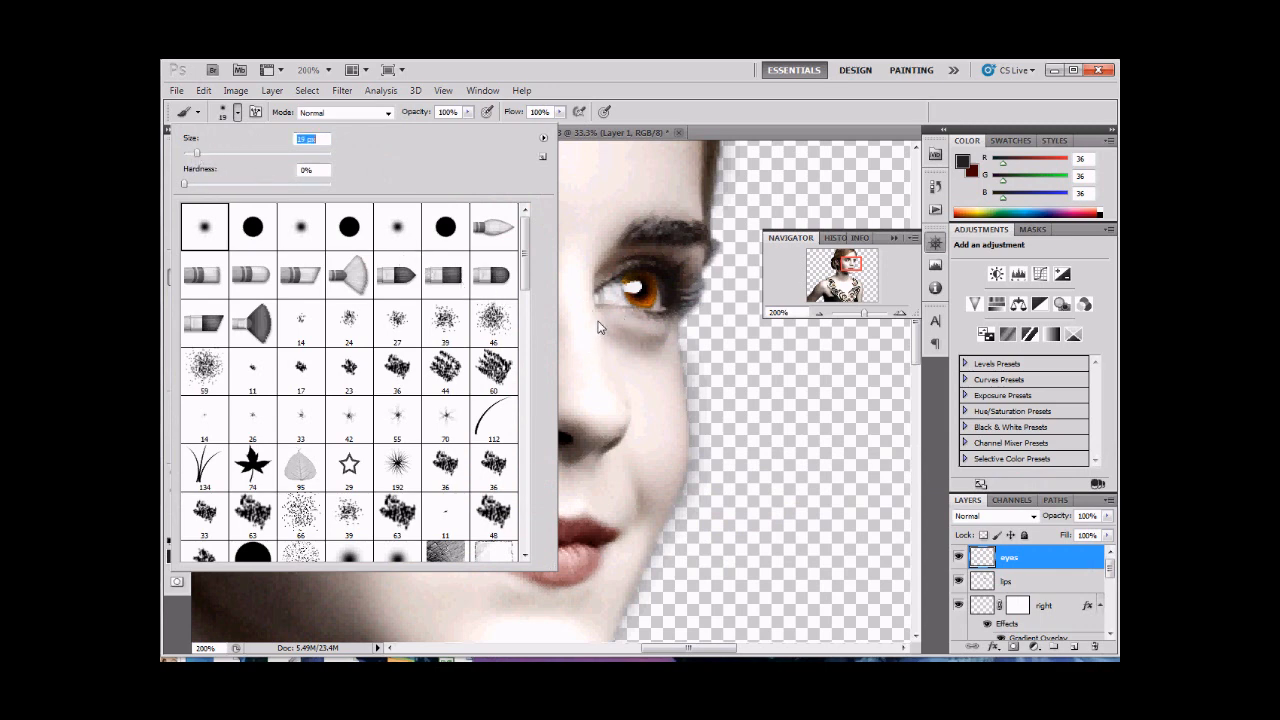
{"action": "left_click", "coordinate": [711, 66]}
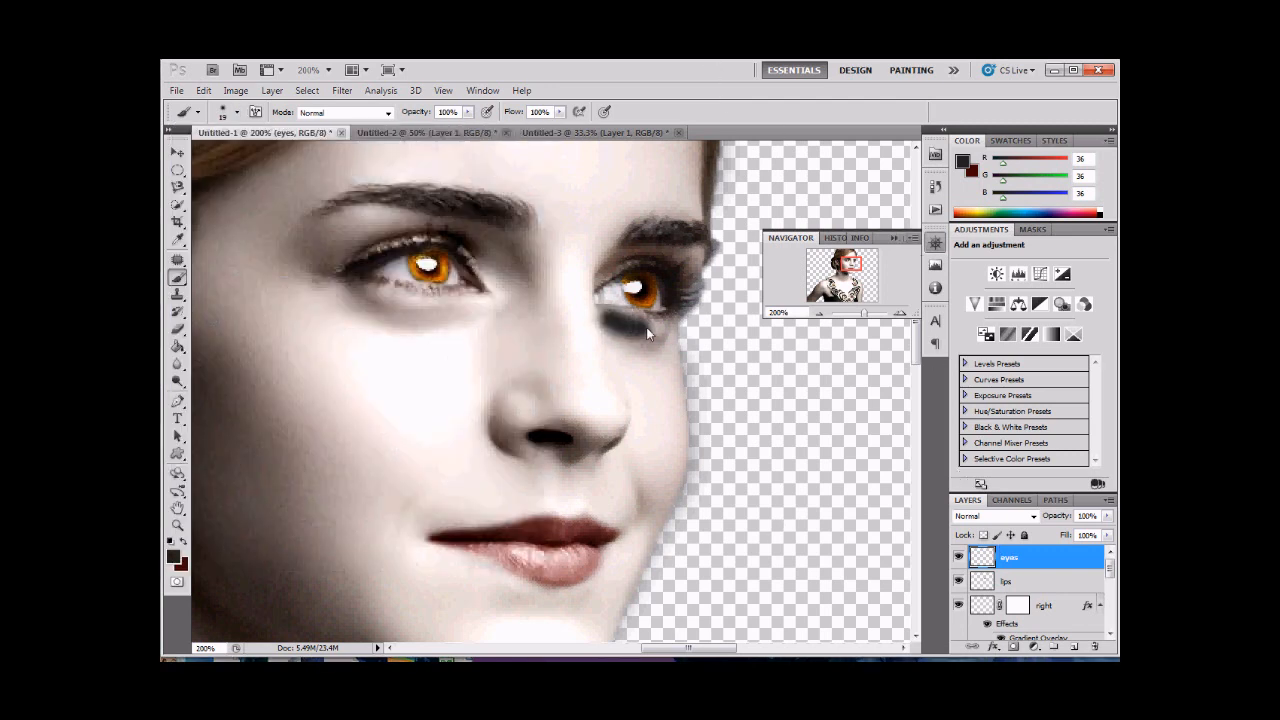
{"action": "mouse_move", "coordinate": [667, 327]}
{"action": "left_mouse_down"}
{"action": "mouse_move", "coordinate": [649, 335]}
{"action": "mouse_move", "coordinate": [608, 319]}
{"action": "left_mouse_up"}
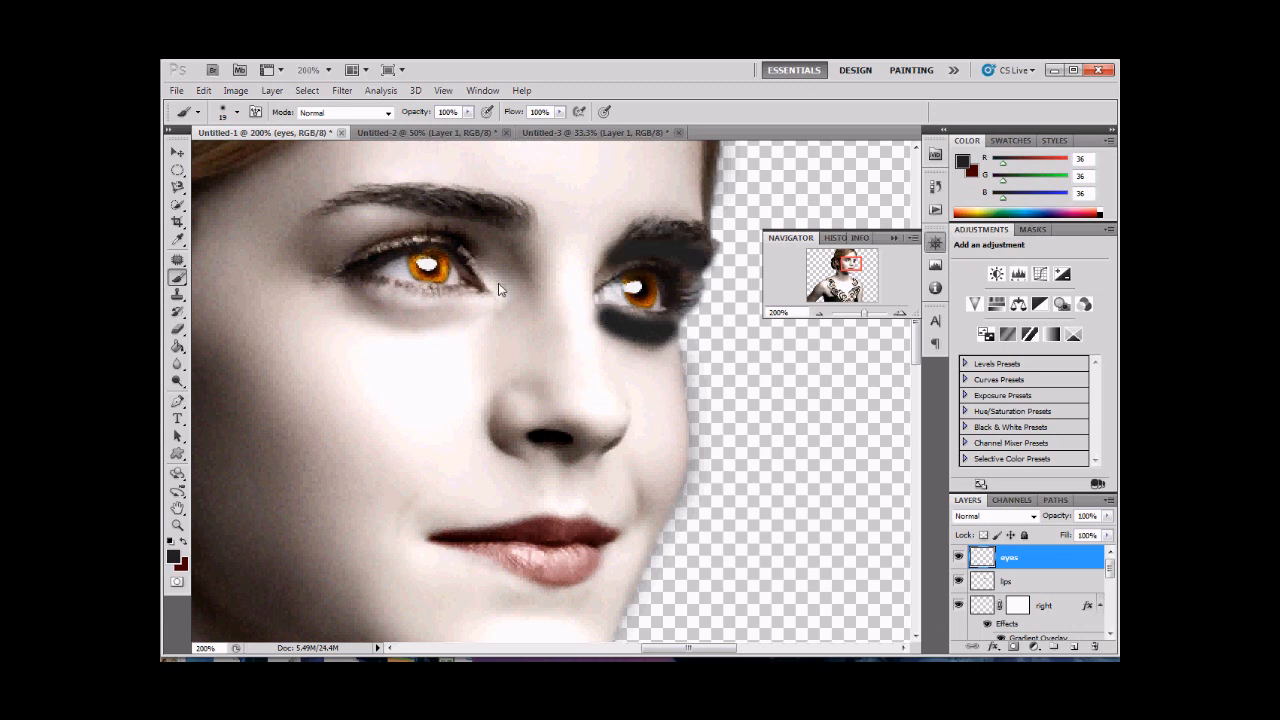
{"action": "mouse_move", "coordinate": [481, 238]}
{"action": "left_mouse_down"}
{"action": "mouse_move", "coordinate": [347, 222]}
{"action": "mouse_move", "coordinate": [309, 241]}
{"action": "mouse_move", "coordinate": [336, 256]}
{"action": "left_mouse_up"}
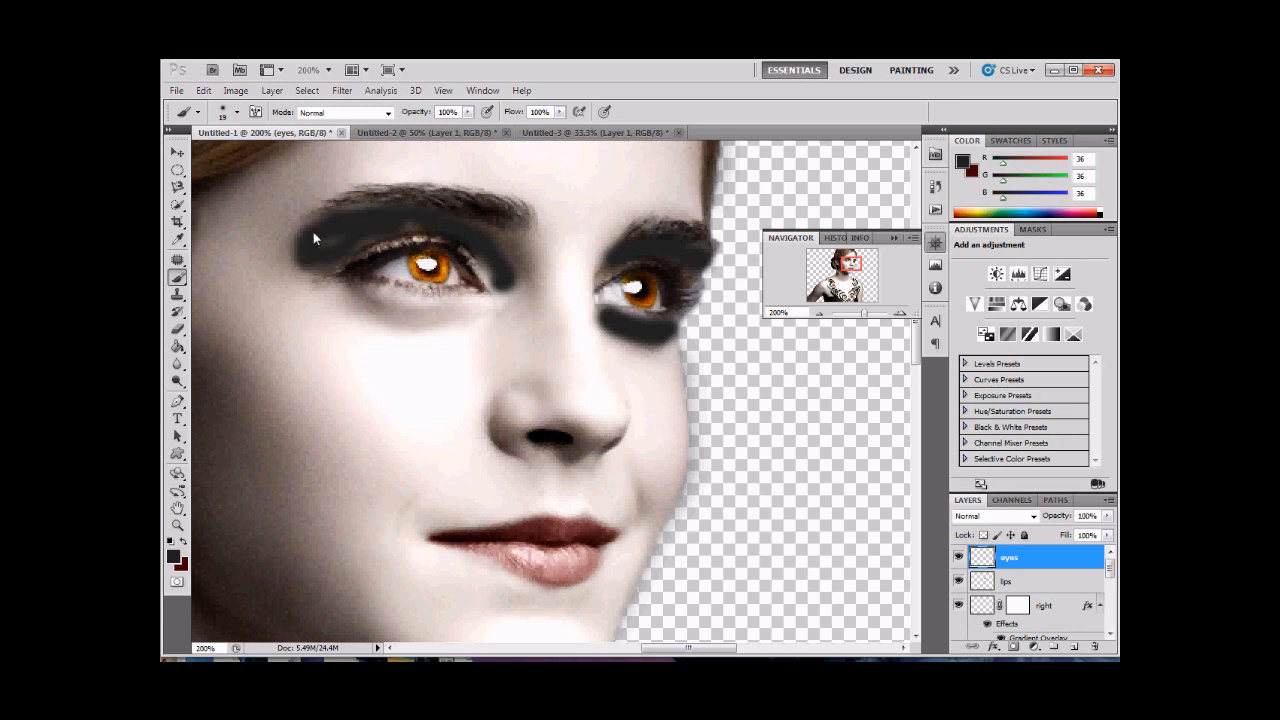
{"action": "left_click_drag", "start_coordinate": [324, 282], "coordinate": [356, 301]}
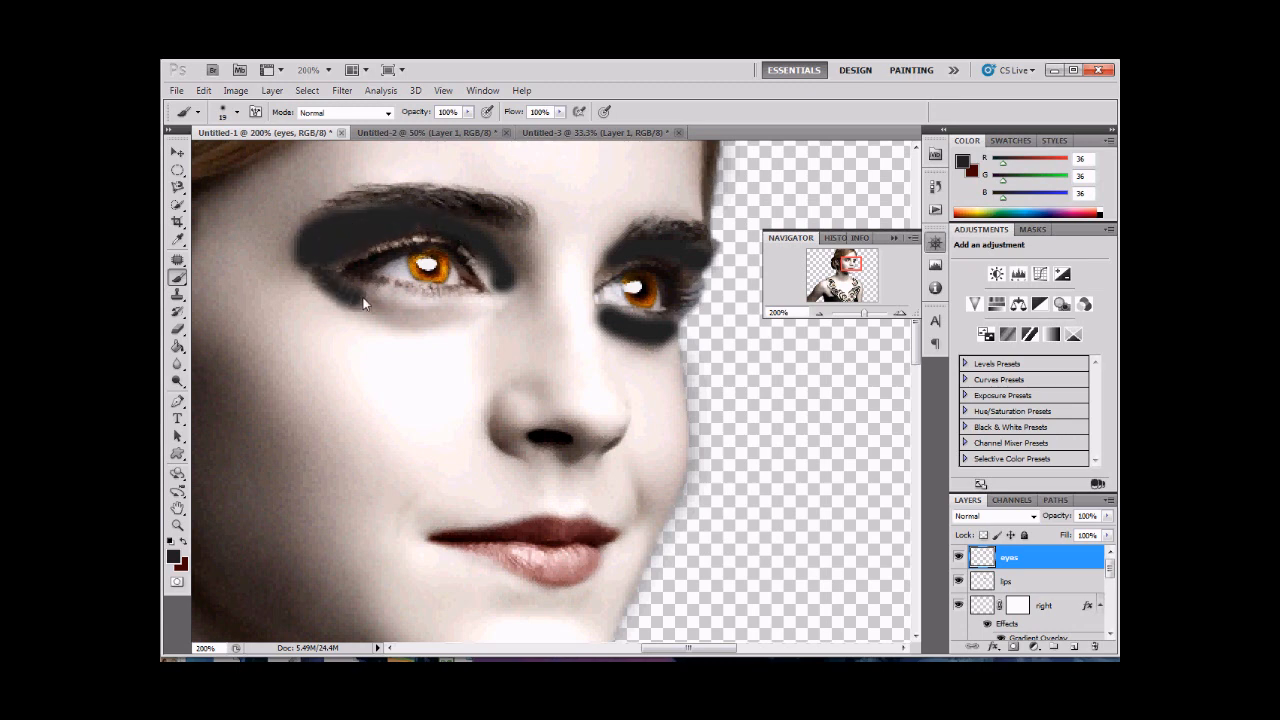
{"action": "left_click_drag", "start_coordinate": [450, 307], "coordinate": [477, 301]}
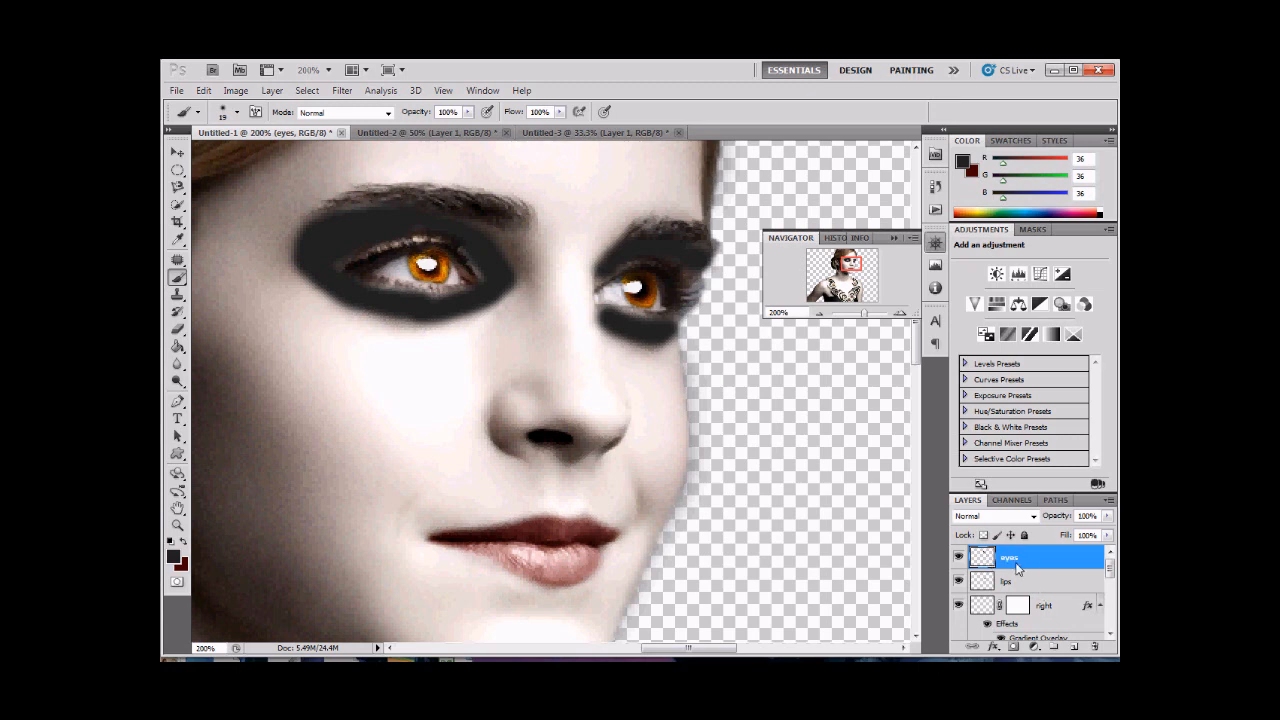
Step: Set the eyes layer's blend mode to Soft Light and soften its shadow with a Gaussian Blur of about 4 pixels
{"action": "left_click", "coordinate": [1034, 521]}
{"action": "left_click", "coordinate": [985, 326]}
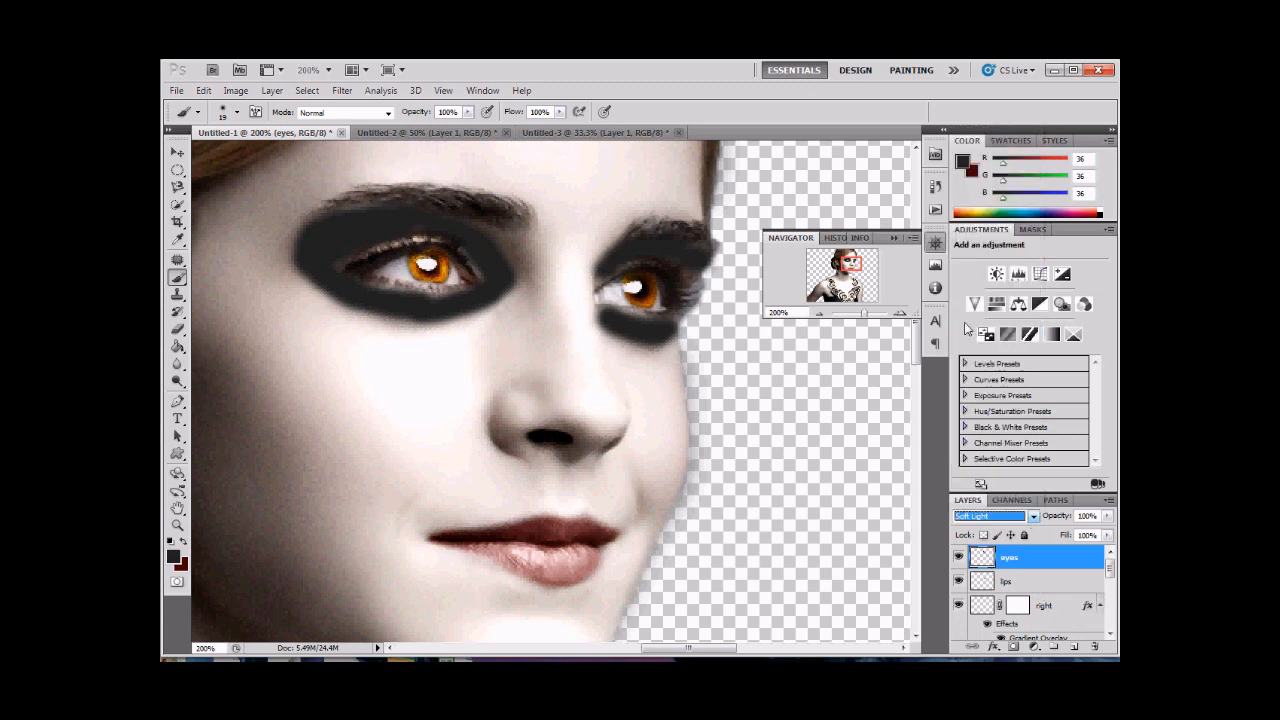
{"action": "left_click", "coordinate": [342, 90]}
{"action": "mouse_move", "coordinate": [352, 256]}
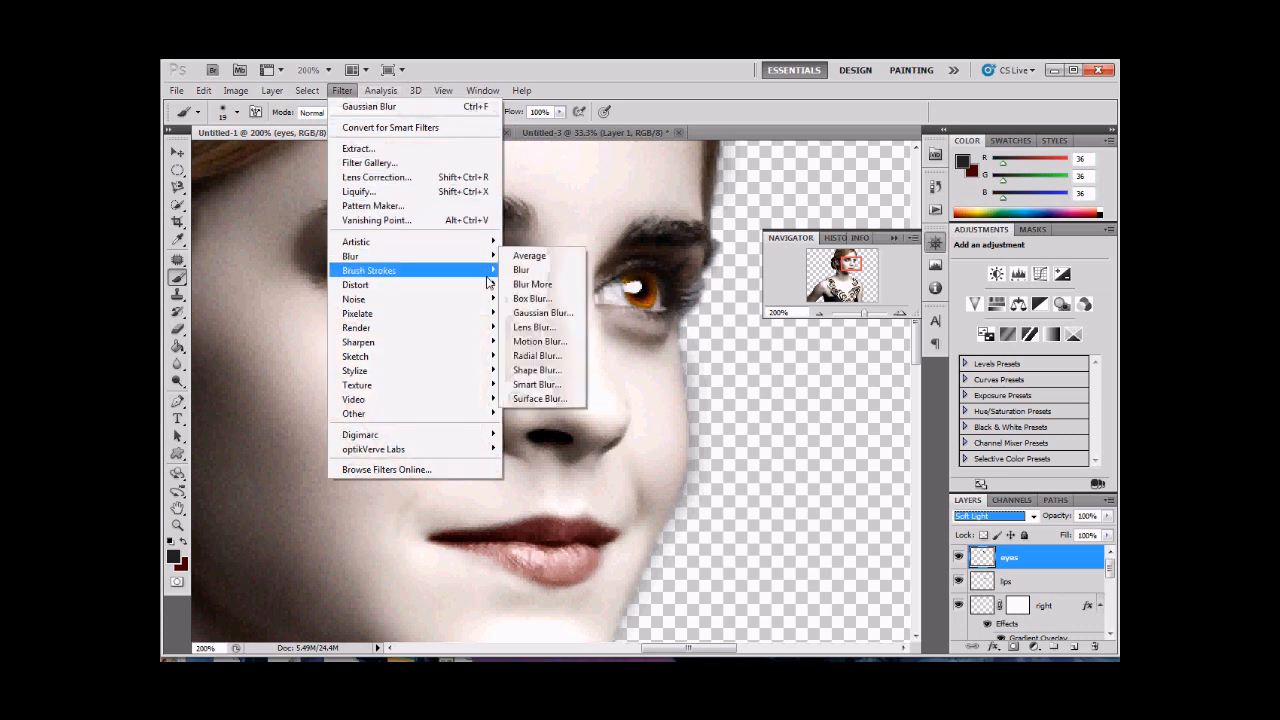
{"action": "left_click", "coordinate": [535, 314]}
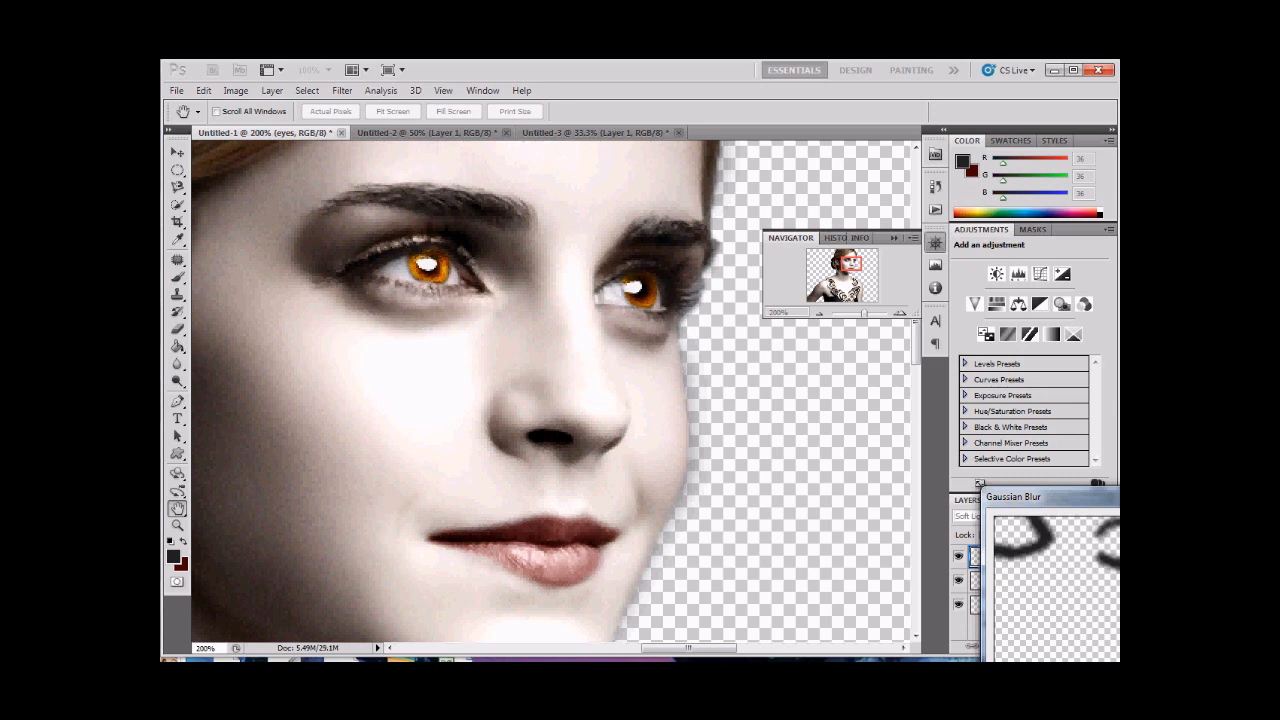
{"action": "left_click_drag", "start_coordinate": [1030, 716], "coordinate": [1058, 716]}
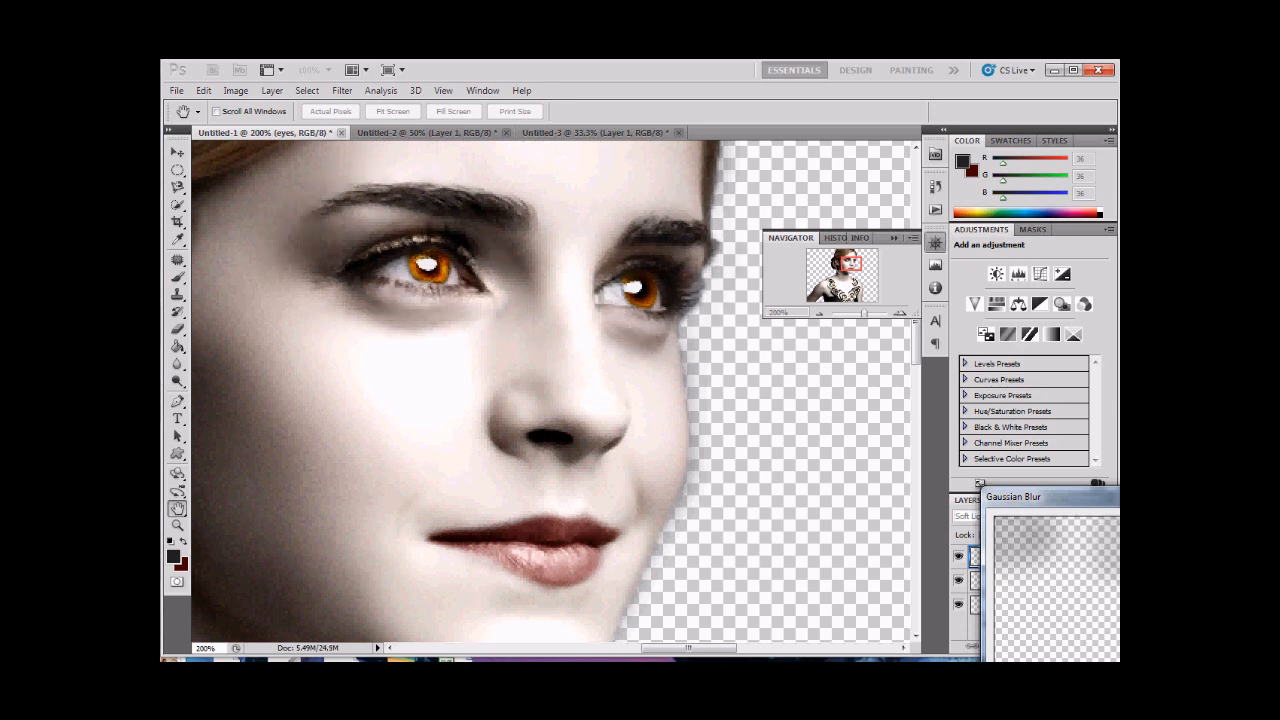
{"action": "left_click_drag", "start_coordinate": [1076, 505], "coordinate": [815, 367]}
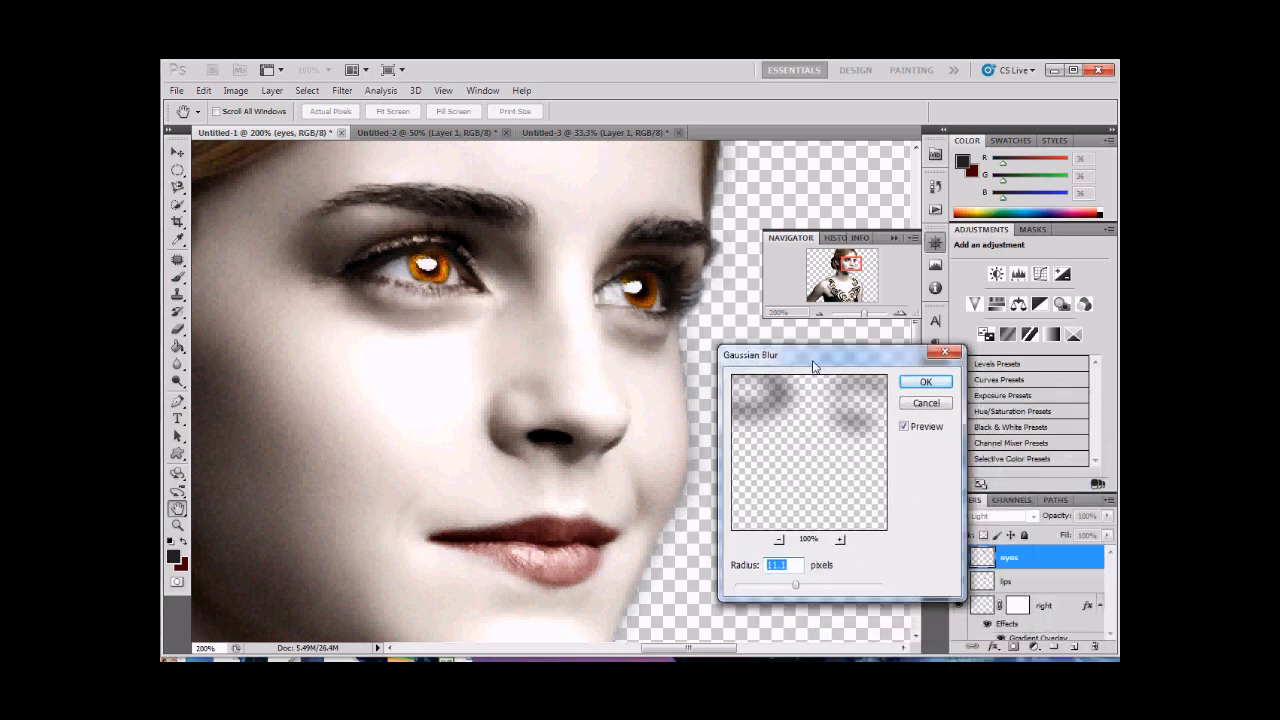
{"action": "left_click_drag", "start_coordinate": [796, 587], "coordinate": [769, 588]}
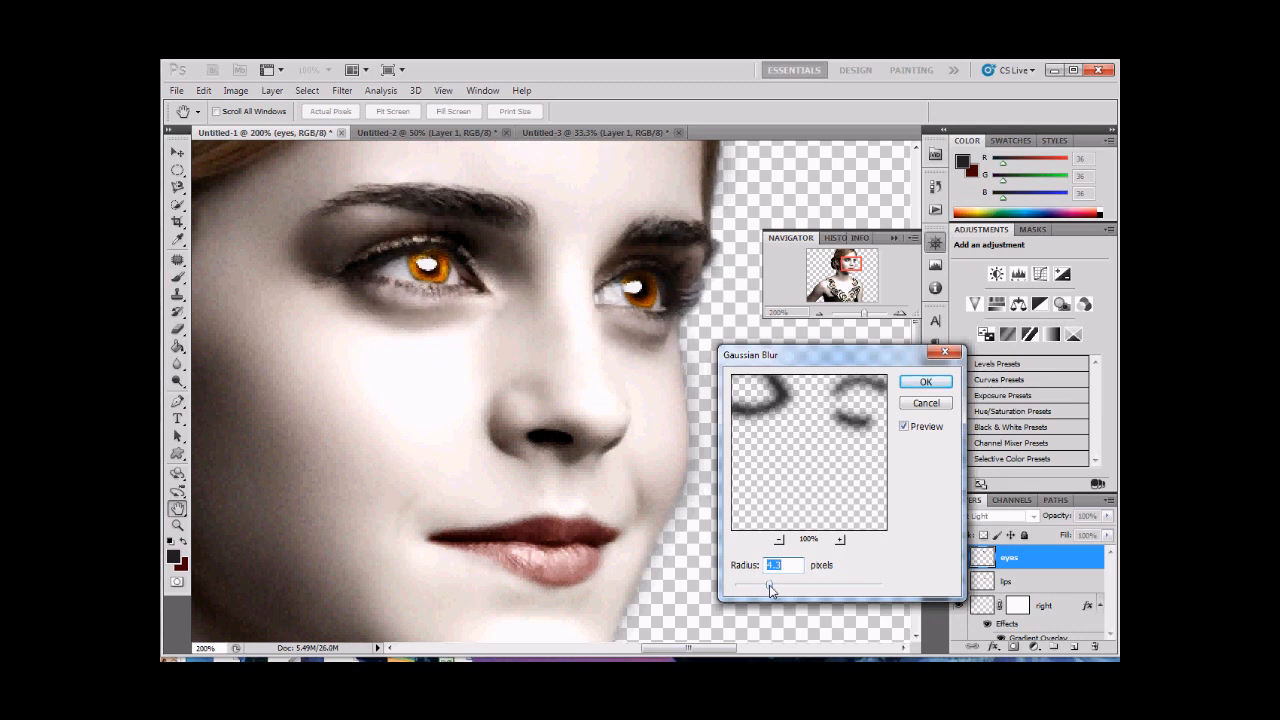
{"action": "left_click_drag", "start_coordinate": [769, 585], "coordinate": [765, 587]}
{"action": "left_click", "coordinate": [925, 384]}
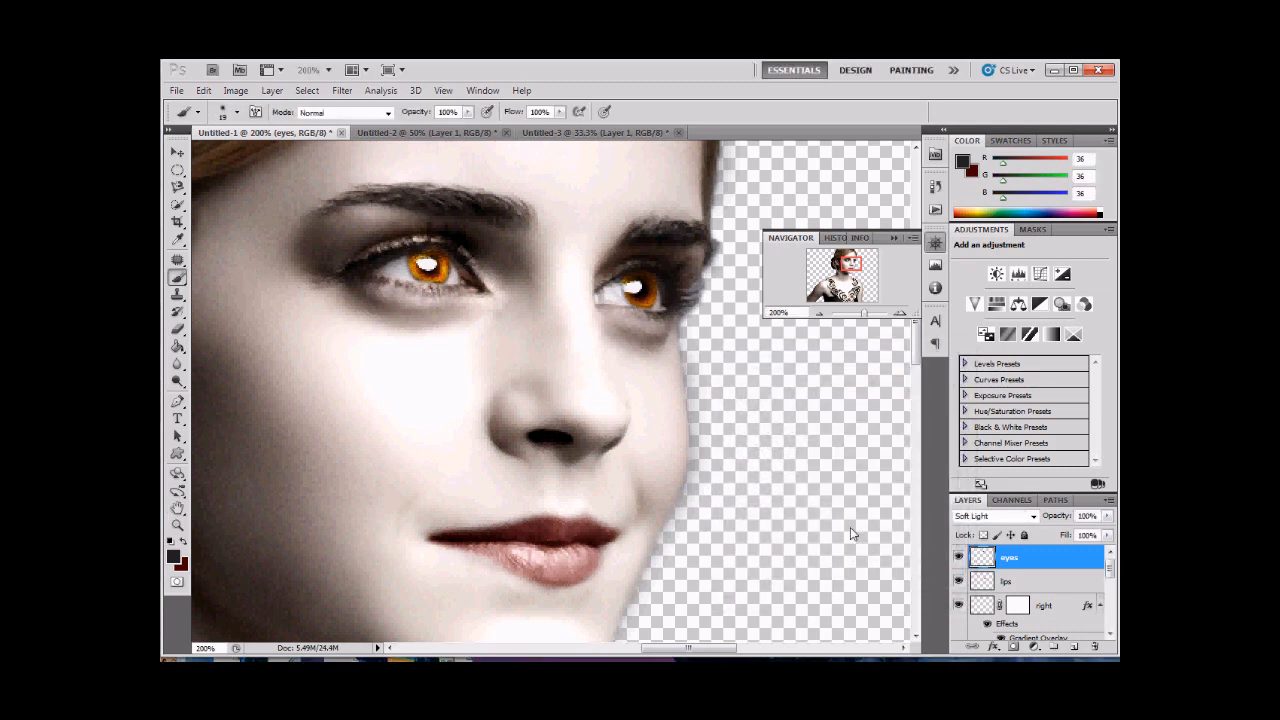
Step: Add a layer mask to the eyes layer and hide that layer
{"action": "left_click", "coordinate": [1013, 646]}
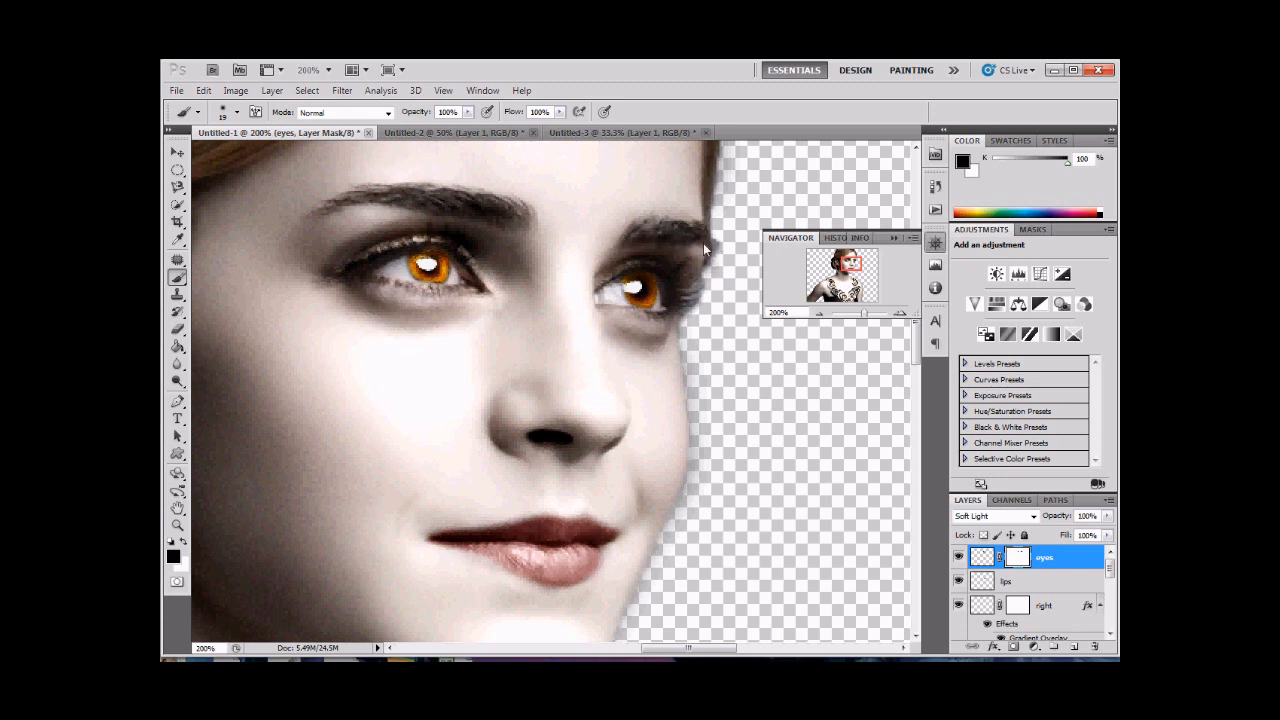
{"action": "scroll", "coordinate": [594, 291], "scroll_direction": "down", "scroll_amount": 3}
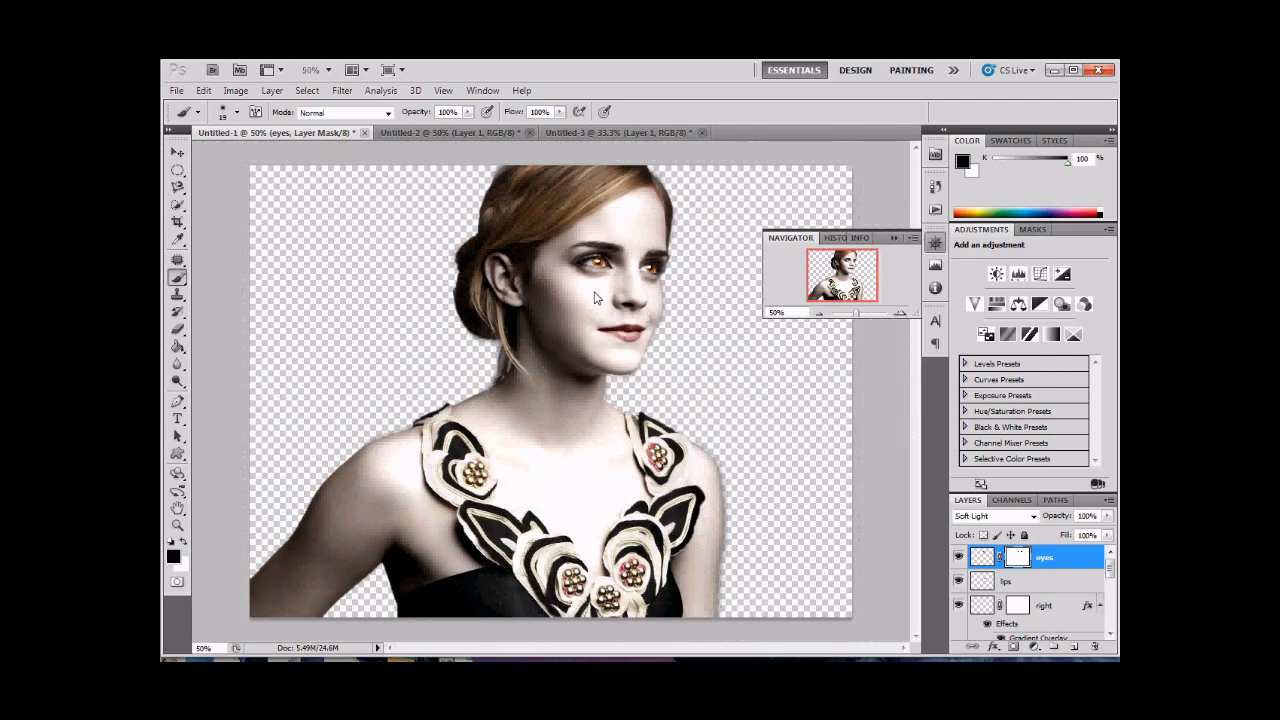
{"action": "left_click", "coordinate": [958, 557]}
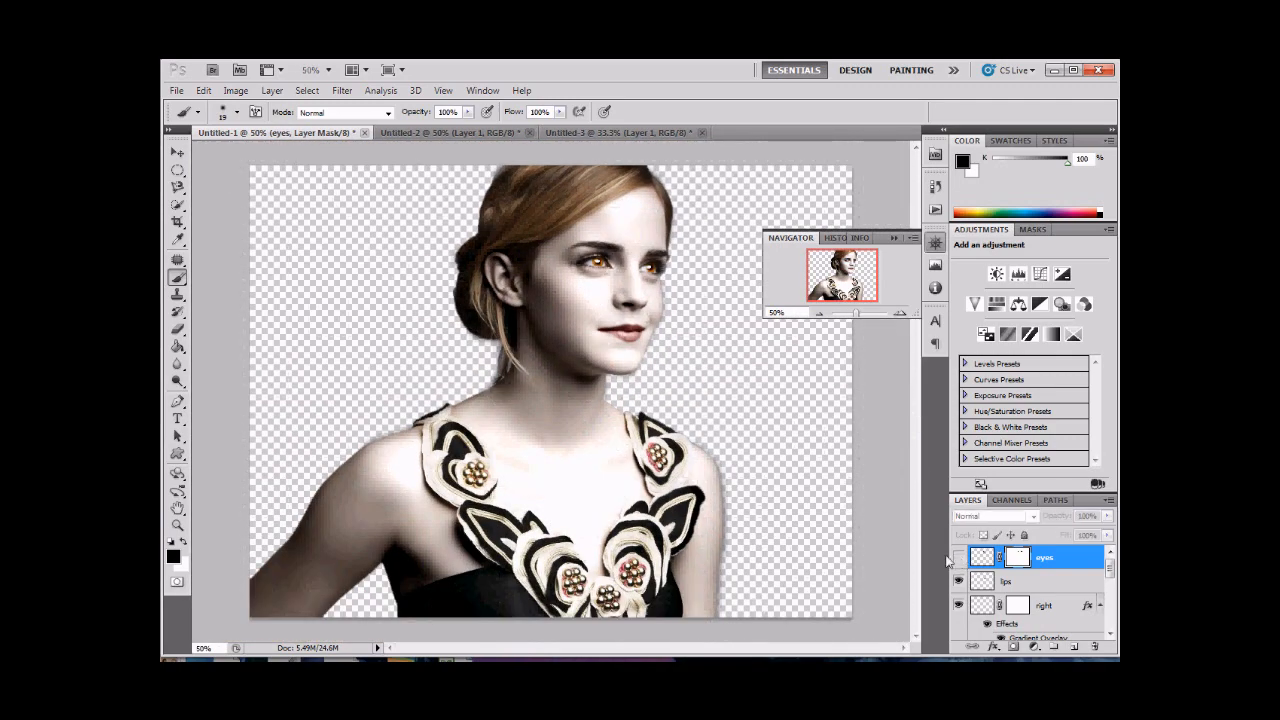
Step: Swap the foreground and background colours and pick a near-black foreground with K 93% for the mask
{"action": "key", "text": "ctrl+plus"}
{"action": "key", "text": "ctrl+plus"}
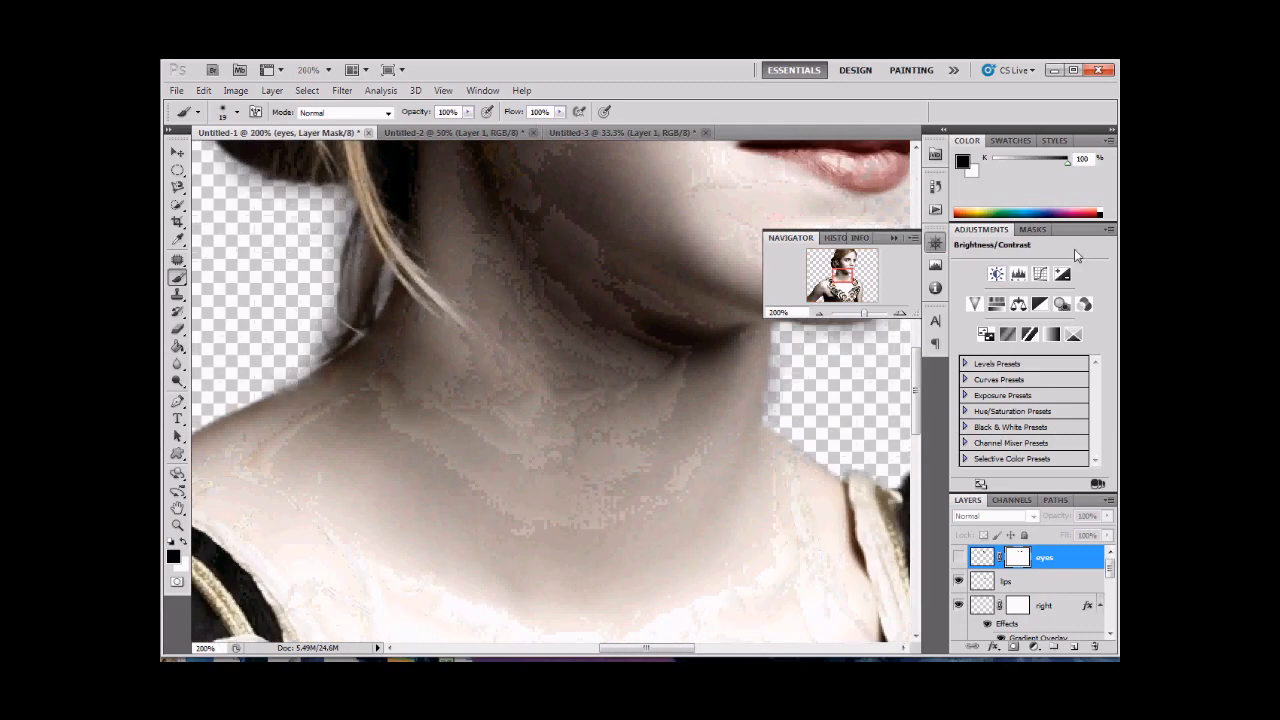
{"action": "left_click_drag", "start_coordinate": [843, 275], "coordinate": [850, 262]}
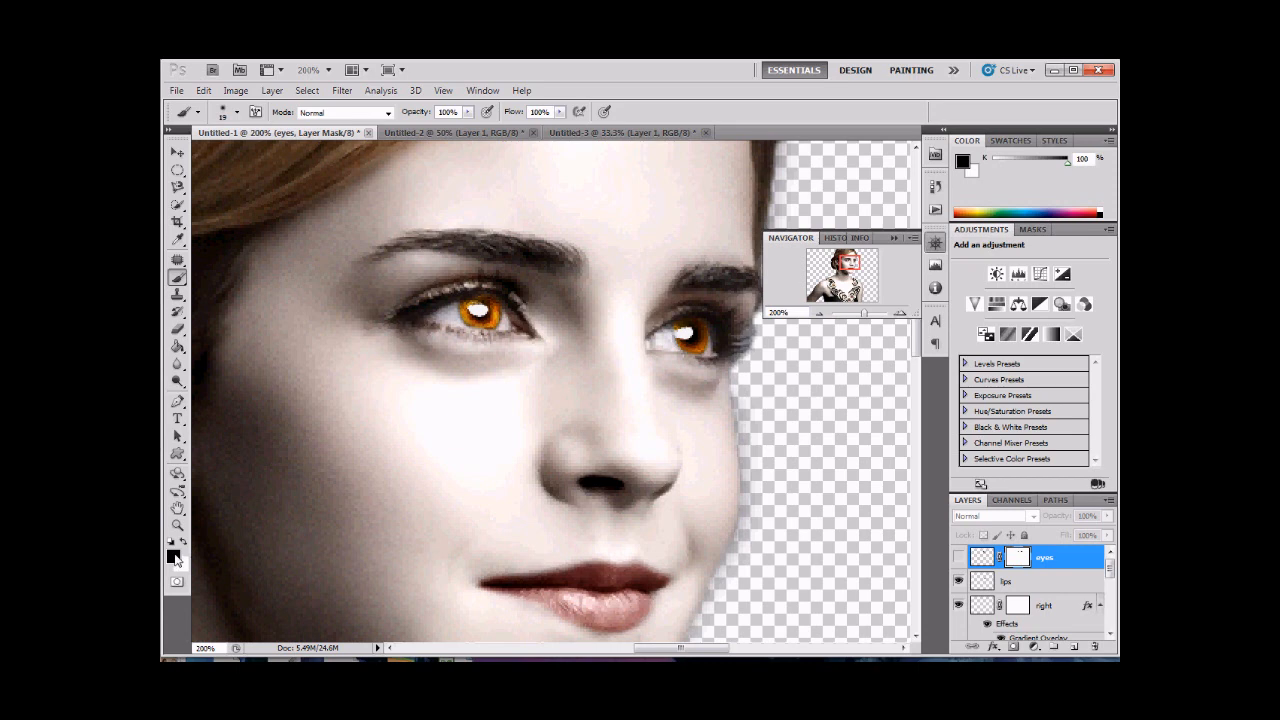
{"action": "left_click", "coordinate": [184, 543]}
{"action": "left_click", "coordinate": [173, 556]}
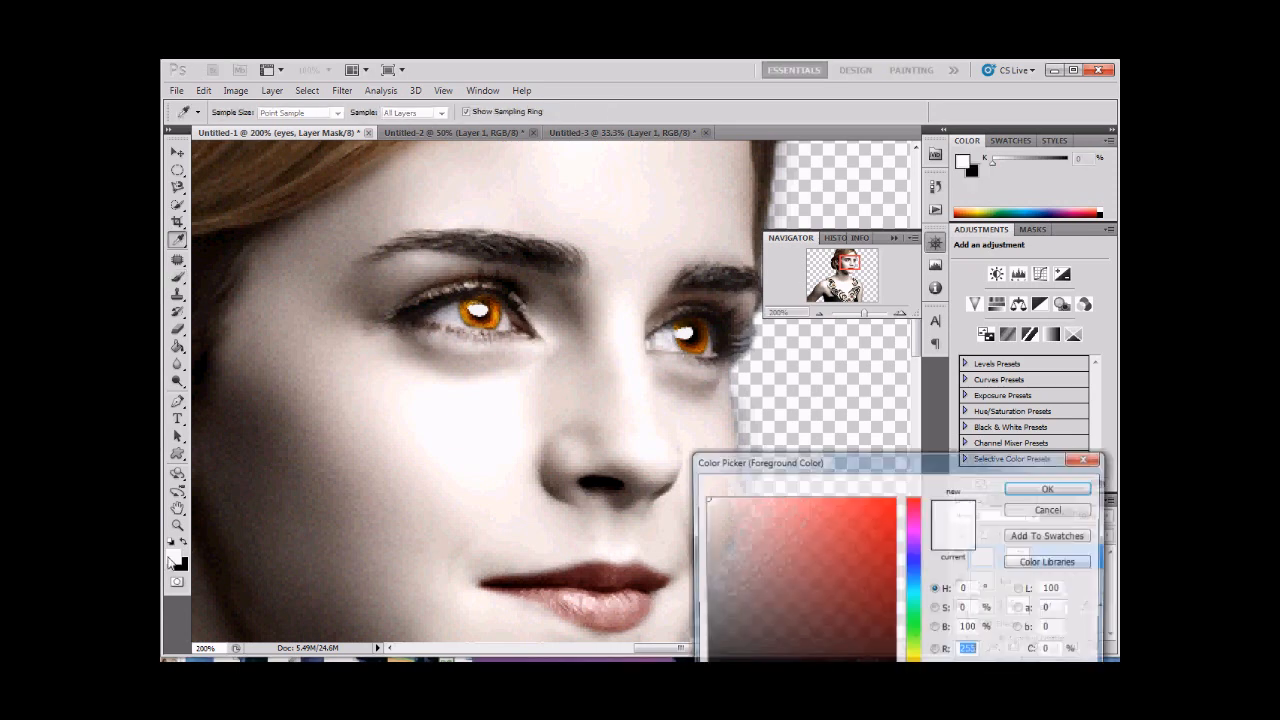
{"action": "left_click", "coordinate": [895, 642]}
{"action": "left_click", "coordinate": [1048, 489]}
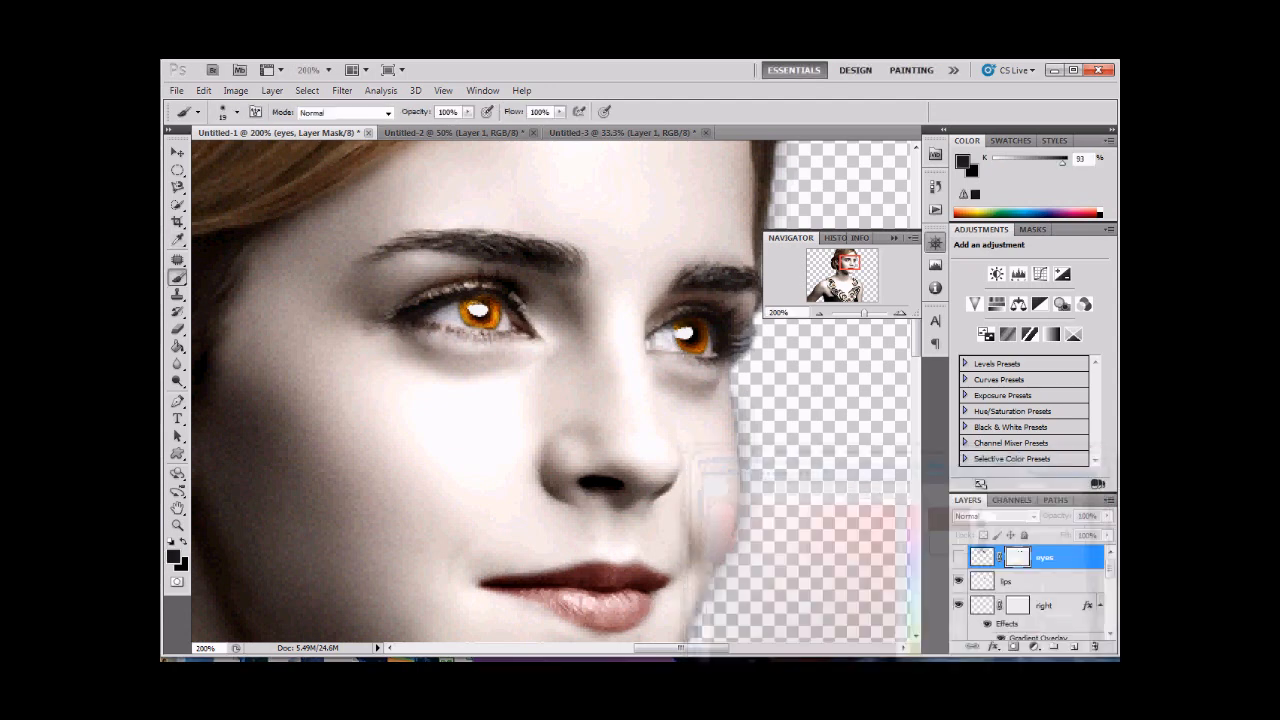
Step: Create a new layer above the eyes layer and paint dark red, RGB 67, 0, 0, around both eyes with the 19 px brush
{"action": "key", "text": "ctrl+shift+alt+n"}
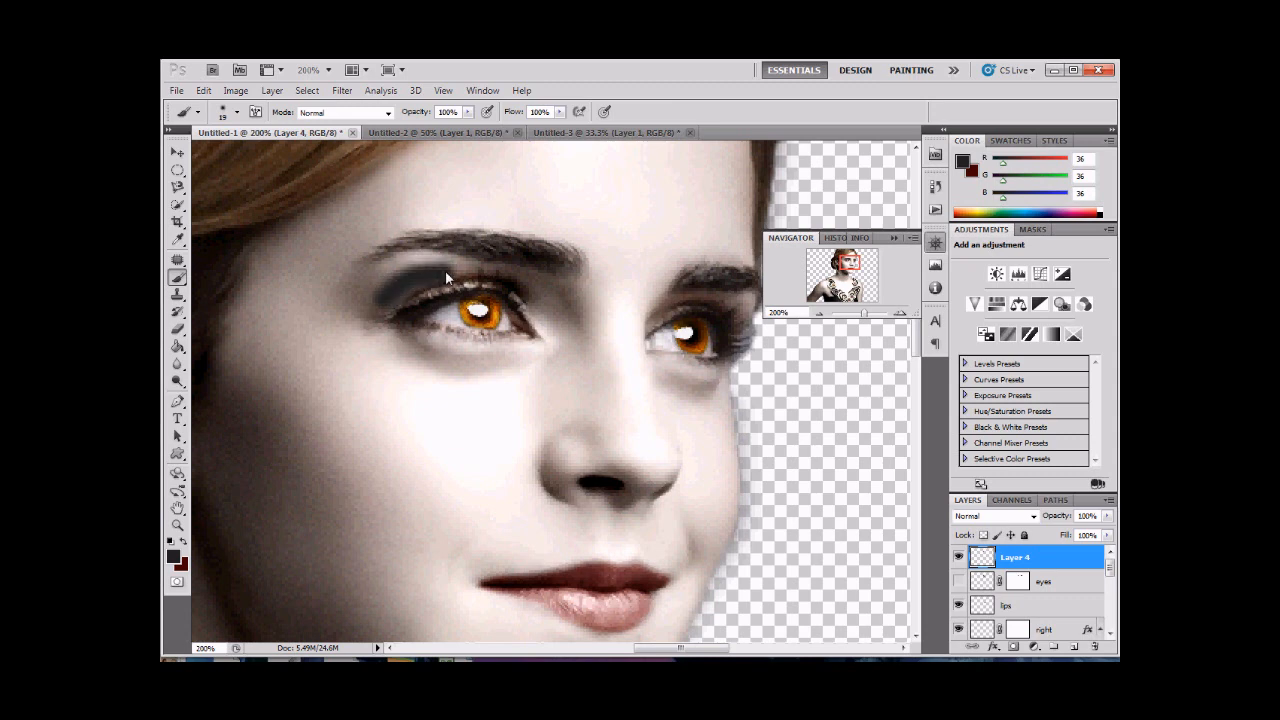
{"action": "key", "text": "ctrl+z"}
{"action": "left_click", "coordinate": [184, 543]}
{"action": "mouse_move", "coordinate": [372, 312]}
{"action": "left_mouse_down"}
{"action": "mouse_move", "coordinate": [484, 266]}
{"action": "mouse_move", "coordinate": [525, 283]}
{"action": "mouse_move", "coordinate": [544, 338]}
{"action": "mouse_move", "coordinate": [492, 352]}
{"action": "mouse_move", "coordinate": [400, 338]}
{"action": "left_mouse_up"}
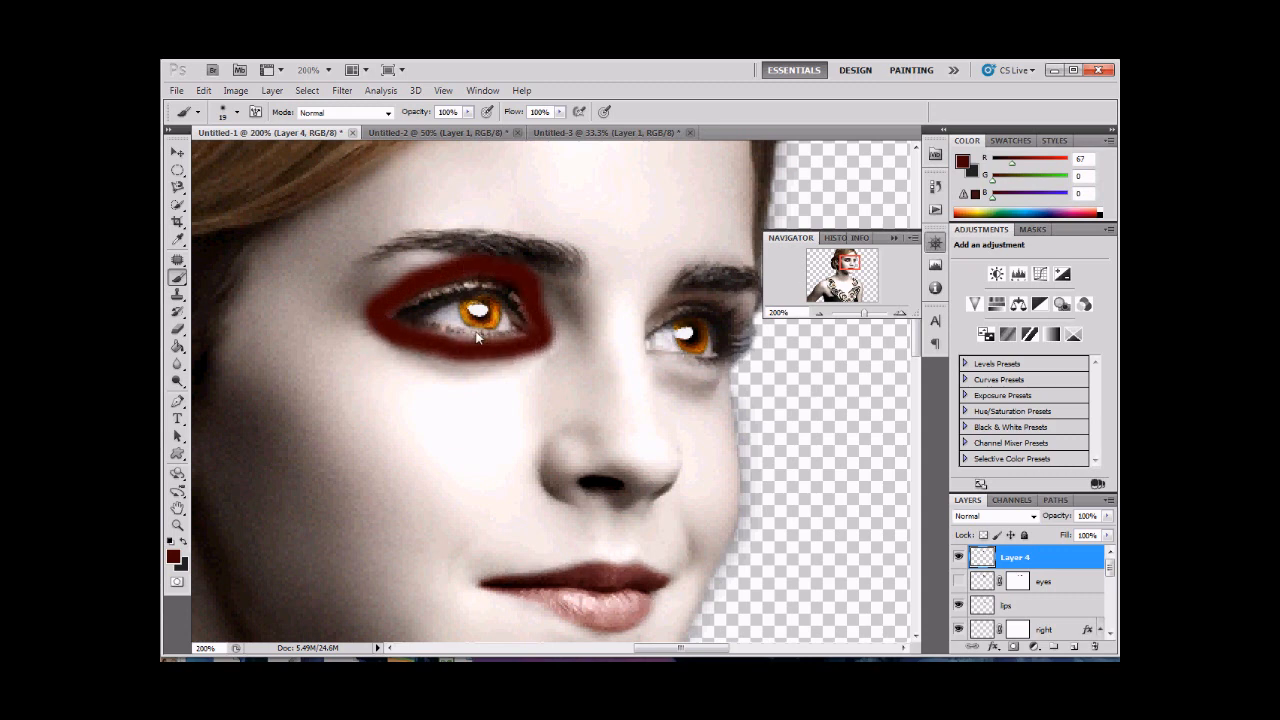
{"action": "left_click_drag", "start_coordinate": [743, 311], "coordinate": [742, 345]}
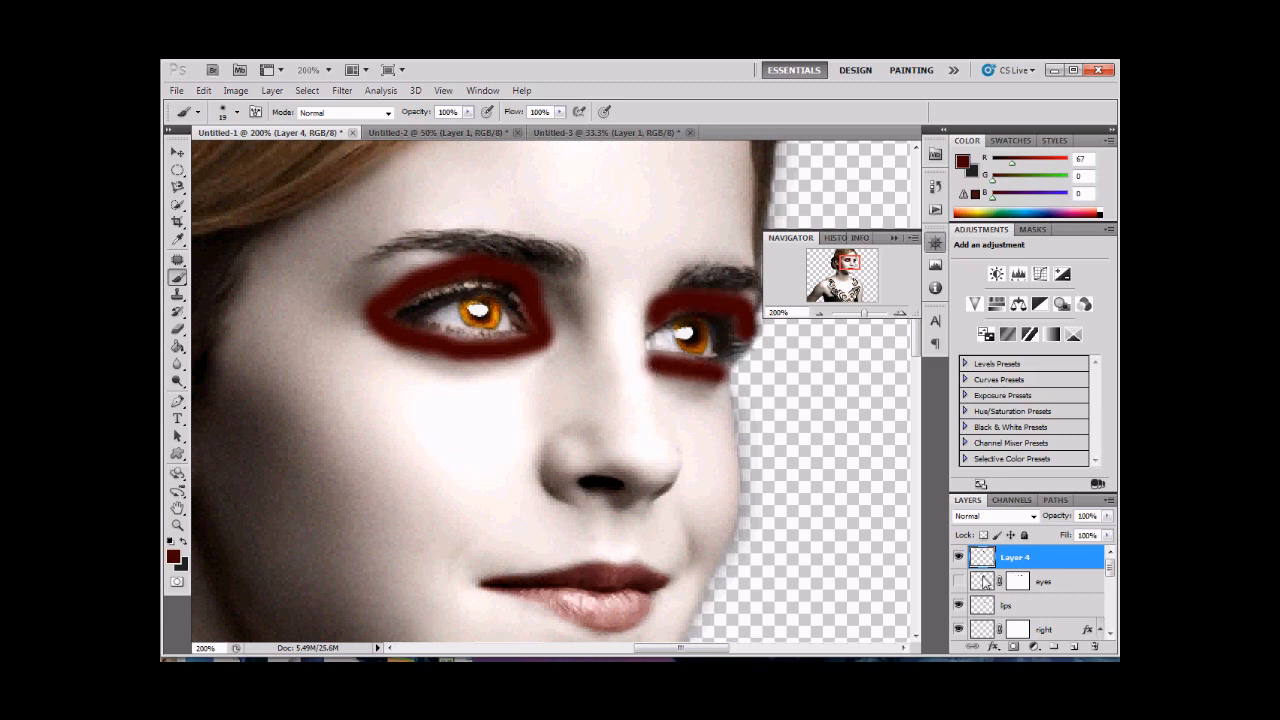
Step: Set the new red shadow layer's blend mode to Soft Light and apply a Gaussian Blur with a 9.5-pixel radius
{"action": "left_click", "coordinate": [995, 516]}
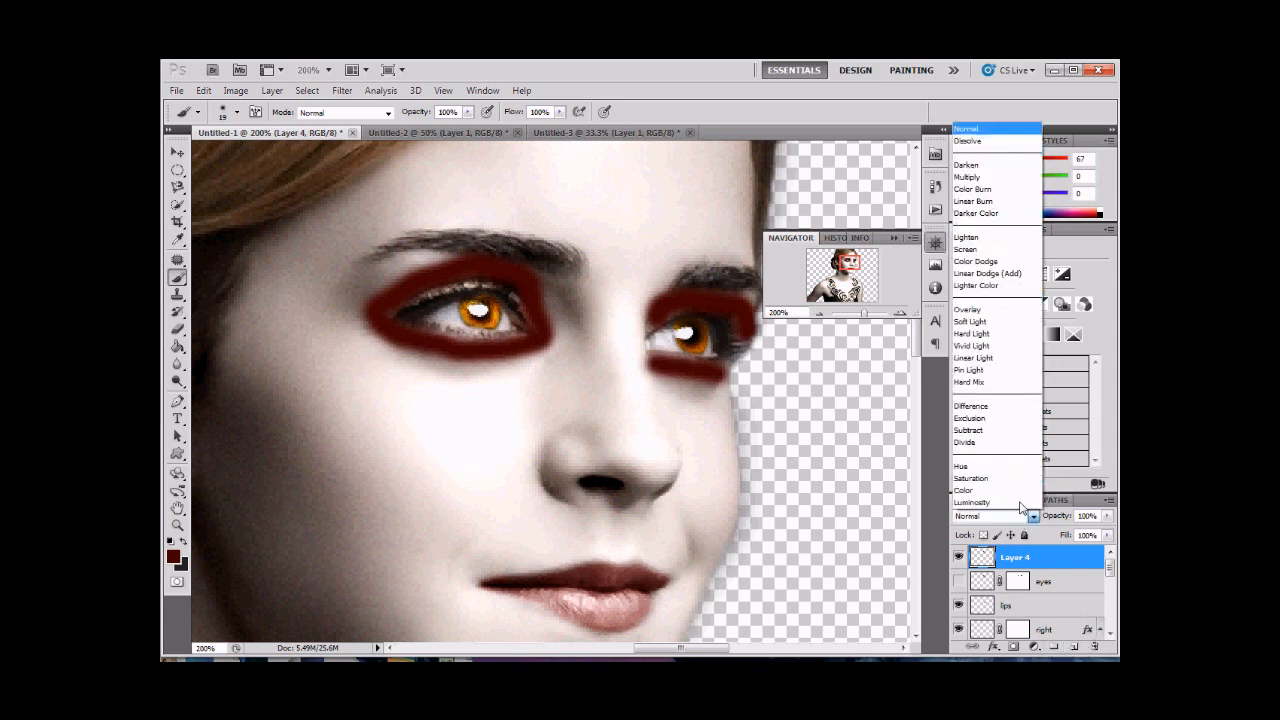
{"action": "left_click", "coordinate": [969, 321]}
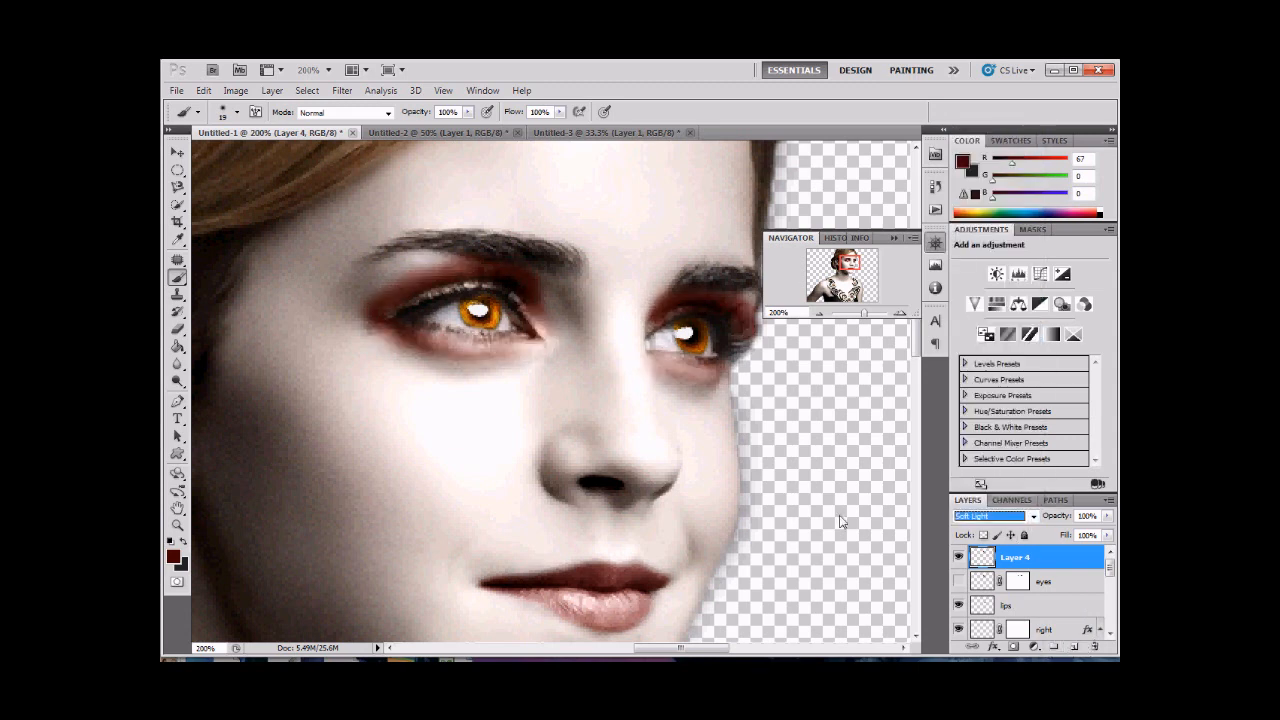
{"action": "left_click", "coordinate": [342, 90]}
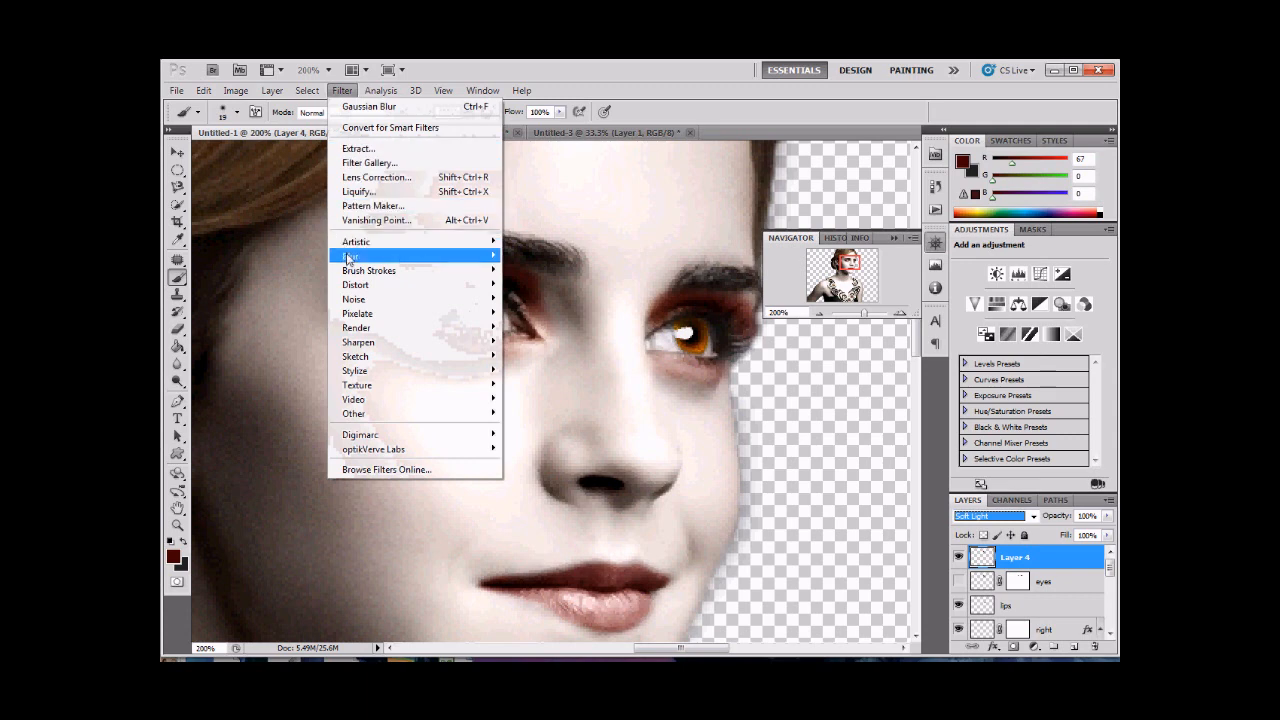
{"action": "mouse_move", "coordinate": [420, 256]}
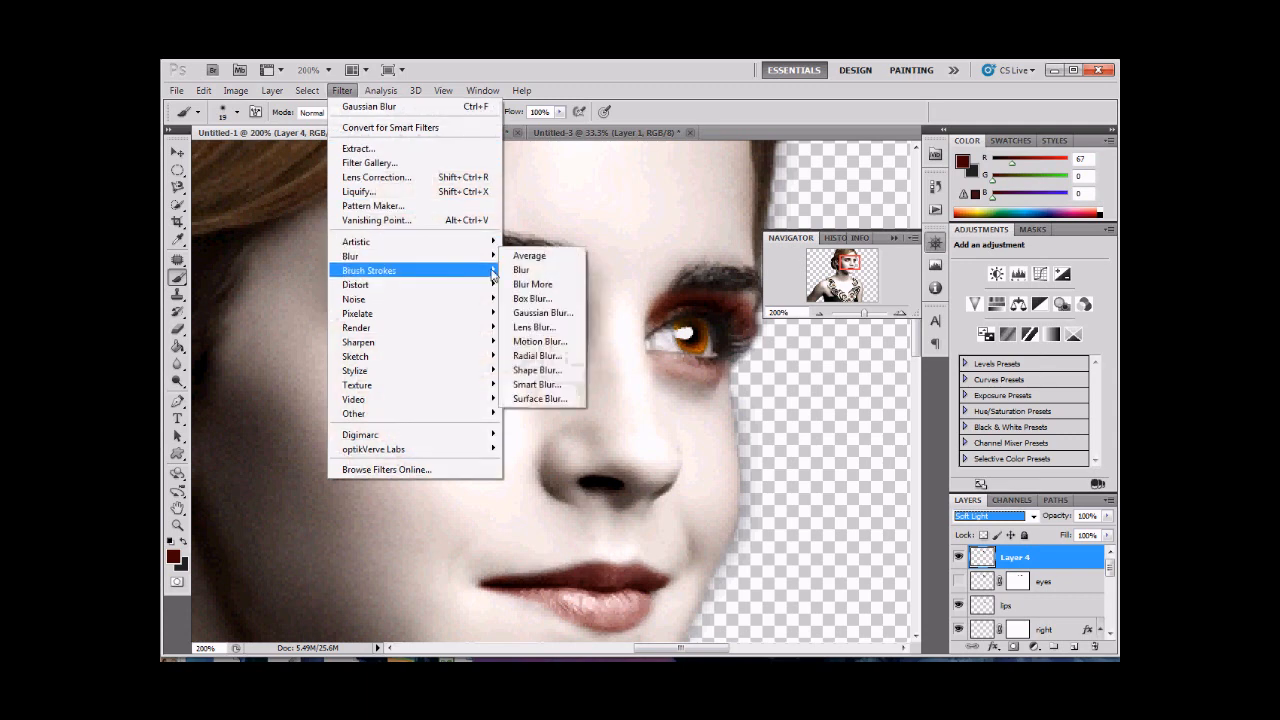
{"action": "left_click", "coordinate": [540, 312]}
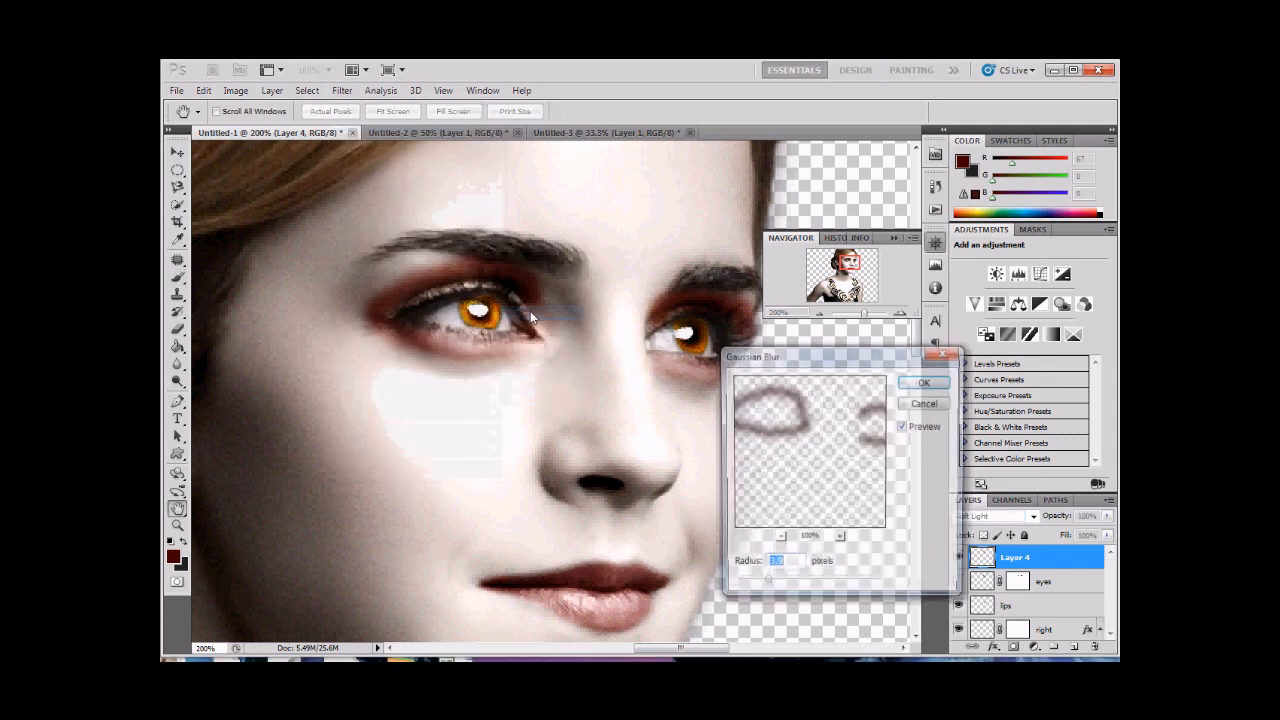
{"action": "left_click_drag", "start_coordinate": [765, 587], "coordinate": [794, 590]}
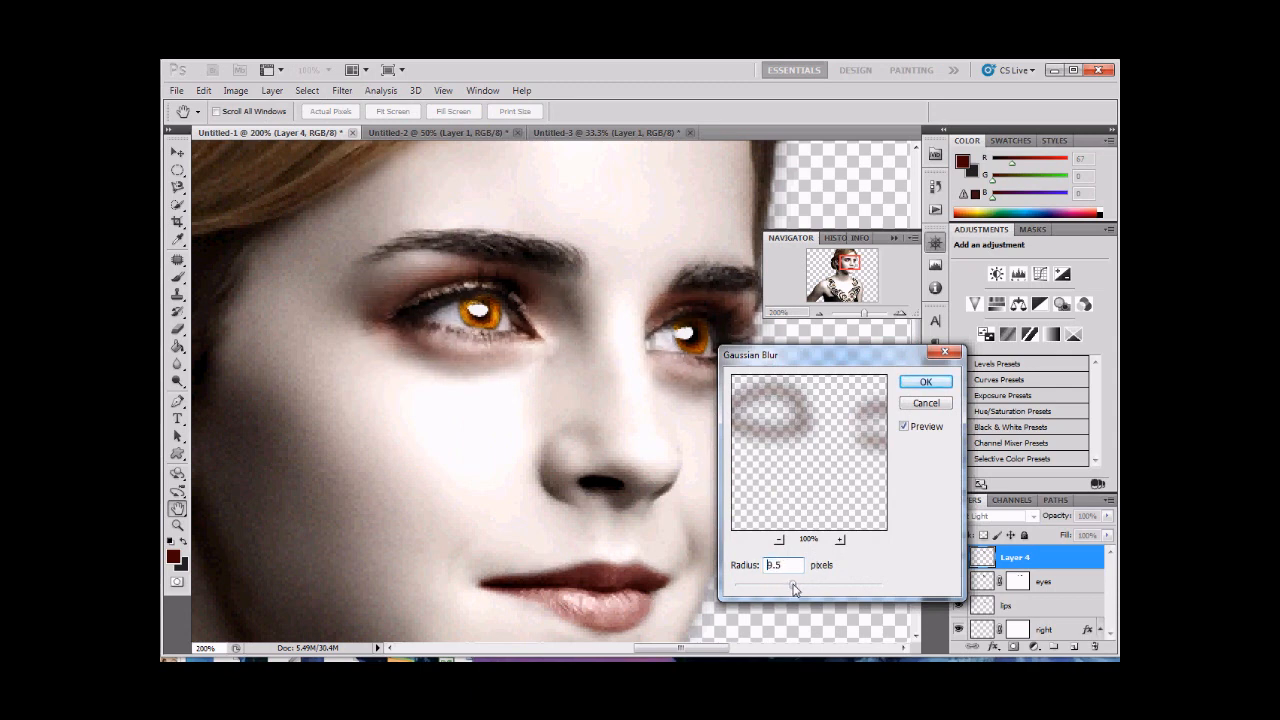
{"action": "left_click", "coordinate": [926, 381]}
{"action": "key", "text": "b"}
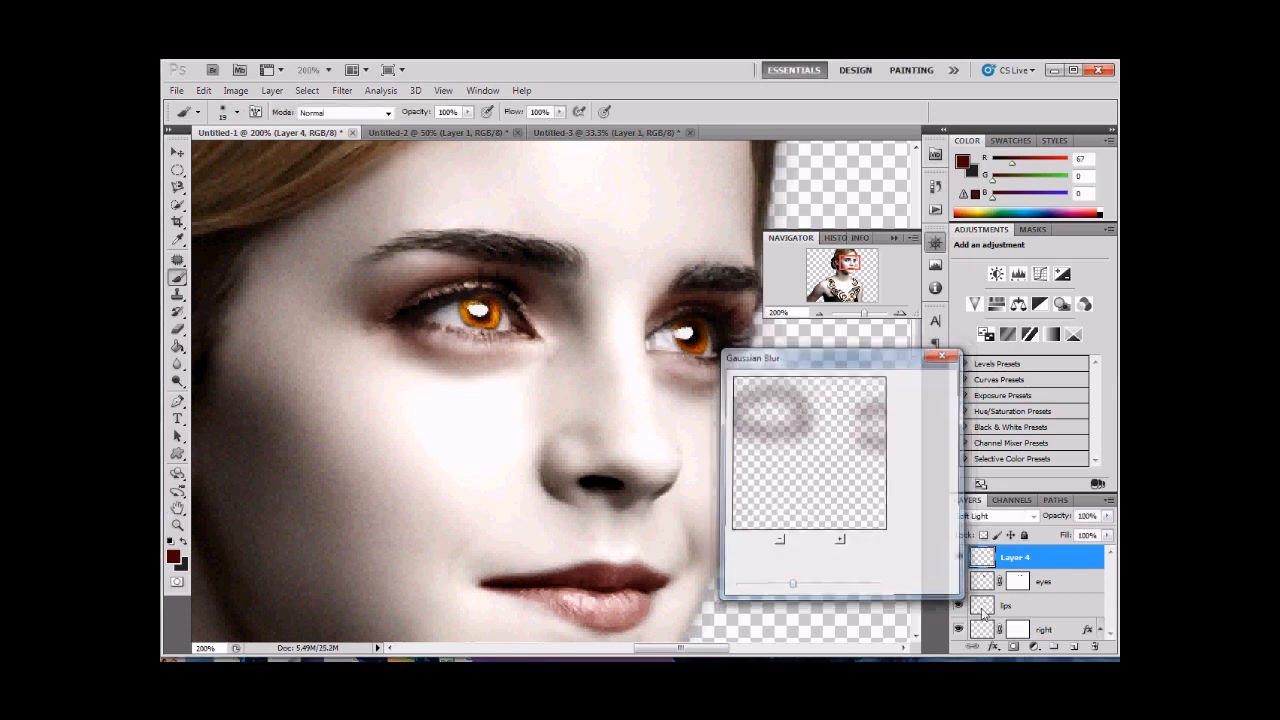
Step: Add a layer mask to the red shadow layer and paint near-black over the eyeballs to mask out the shadow there
{"action": "left_click", "coordinate": [1013, 647]}
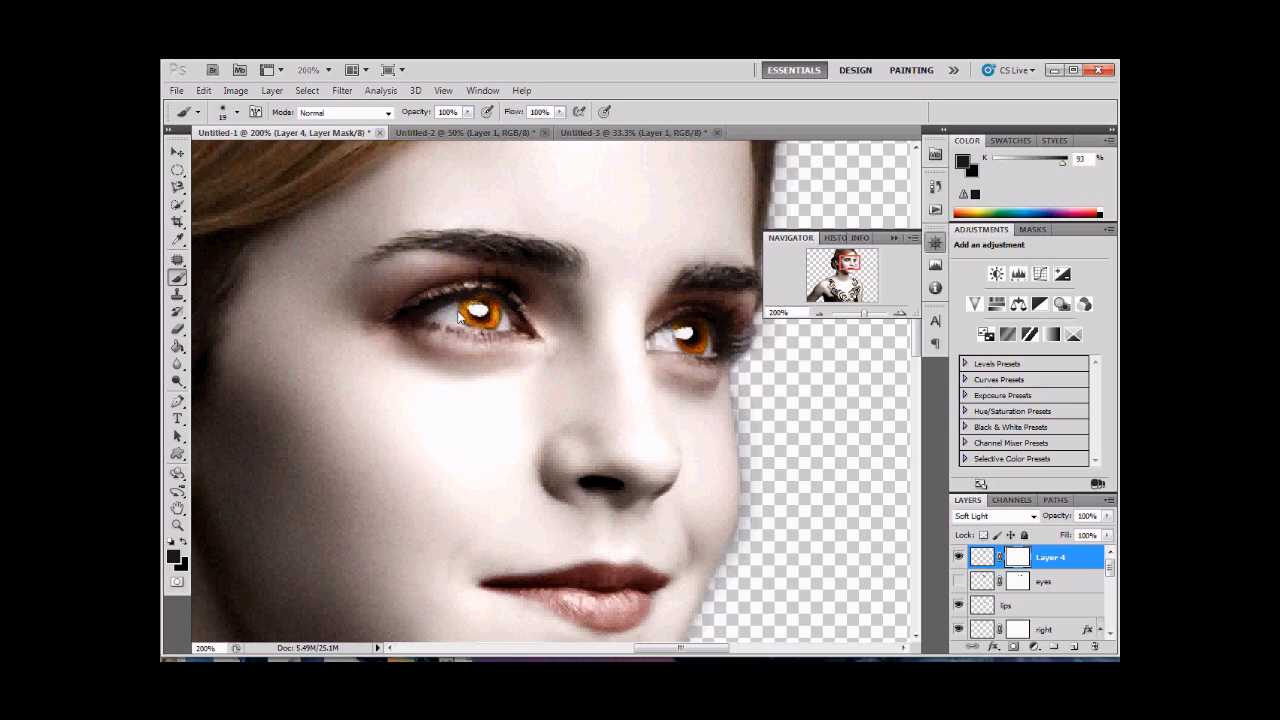
{"action": "left_click_drag", "start_coordinate": [421, 312], "coordinate": [471, 293]}
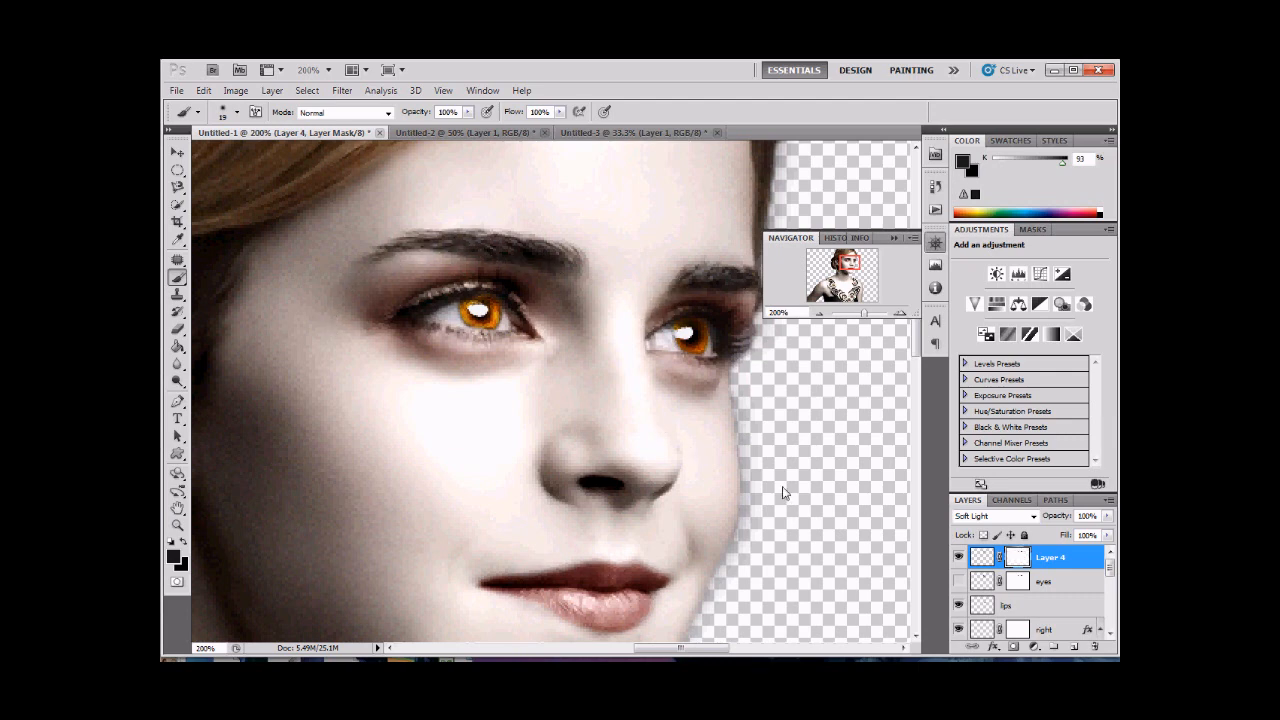
Step: Show the eyes layer again and lower its opacity to 74%
{"action": "left_click", "coordinate": [958, 581]}
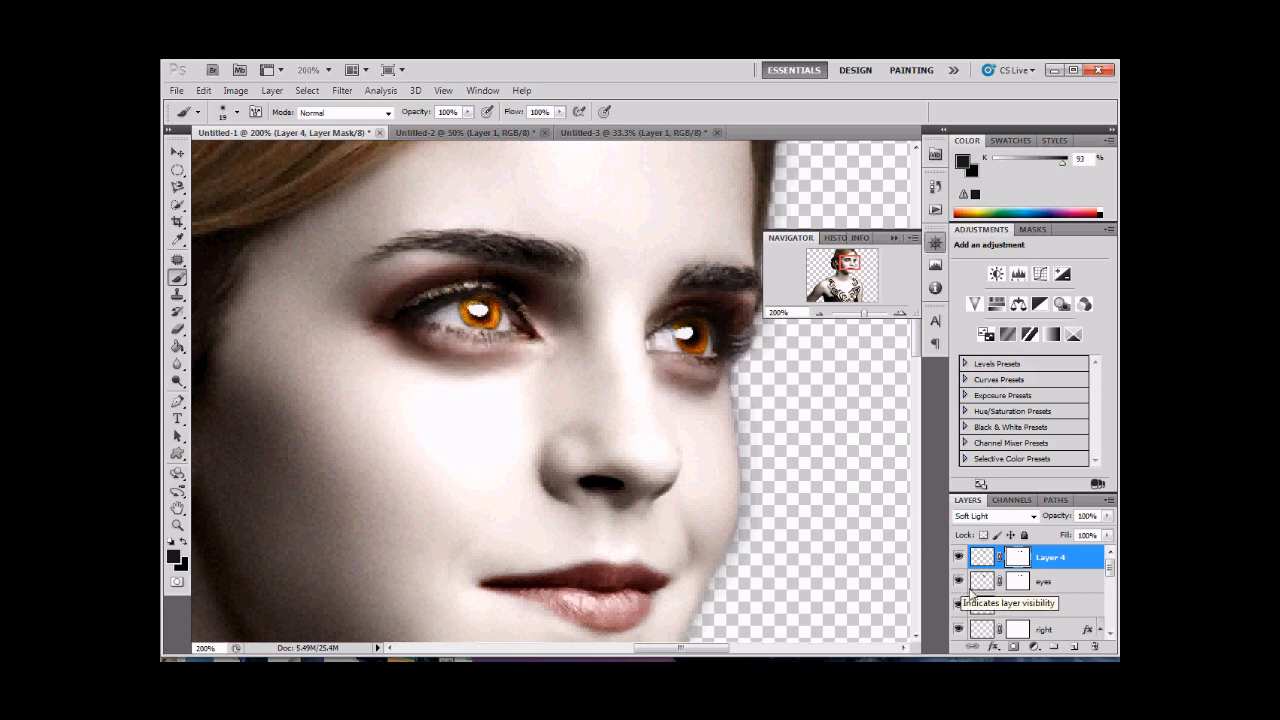
{"action": "left_click", "coordinate": [1020, 583]}
{"action": "left_click", "coordinate": [1108, 517]}
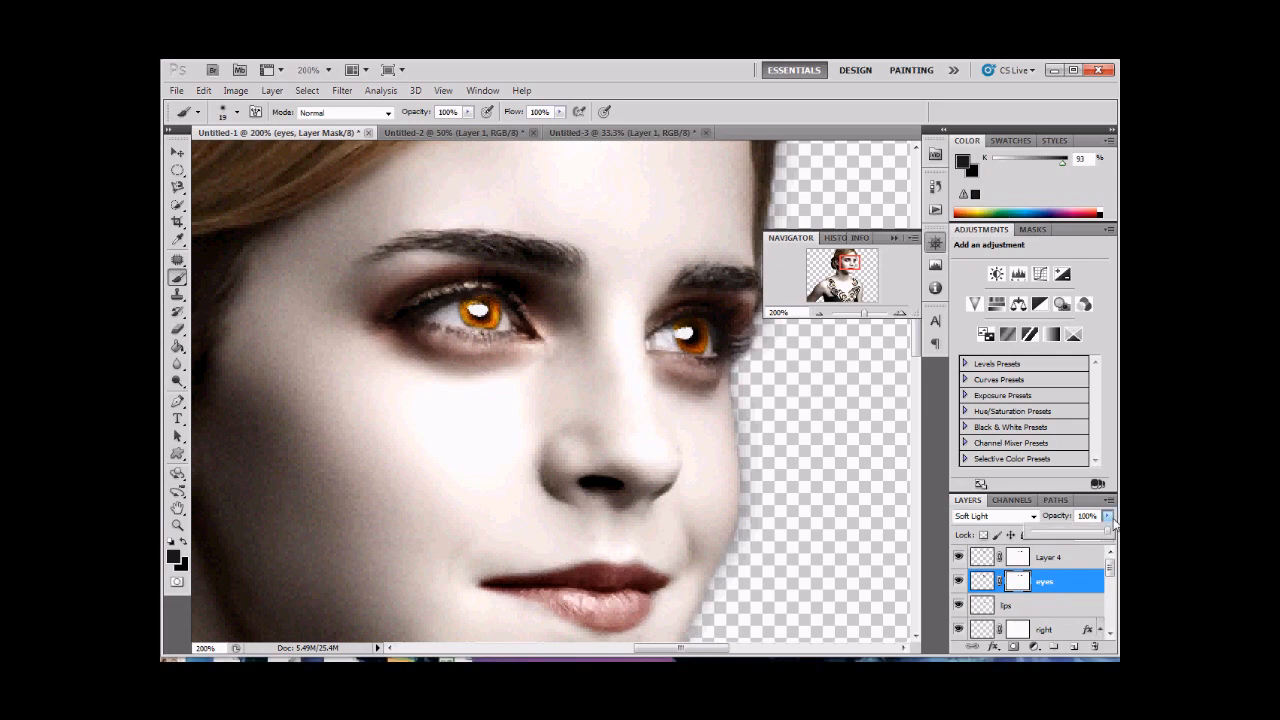
{"action": "left_click_drag", "start_coordinate": [1108, 533], "coordinate": [1090, 537]}
{"action": "key", "text": "ctrl+minus"}
{"action": "key", "text": "ctrl+minus"}
{"action": "key", "text": "ctrl+minus"}
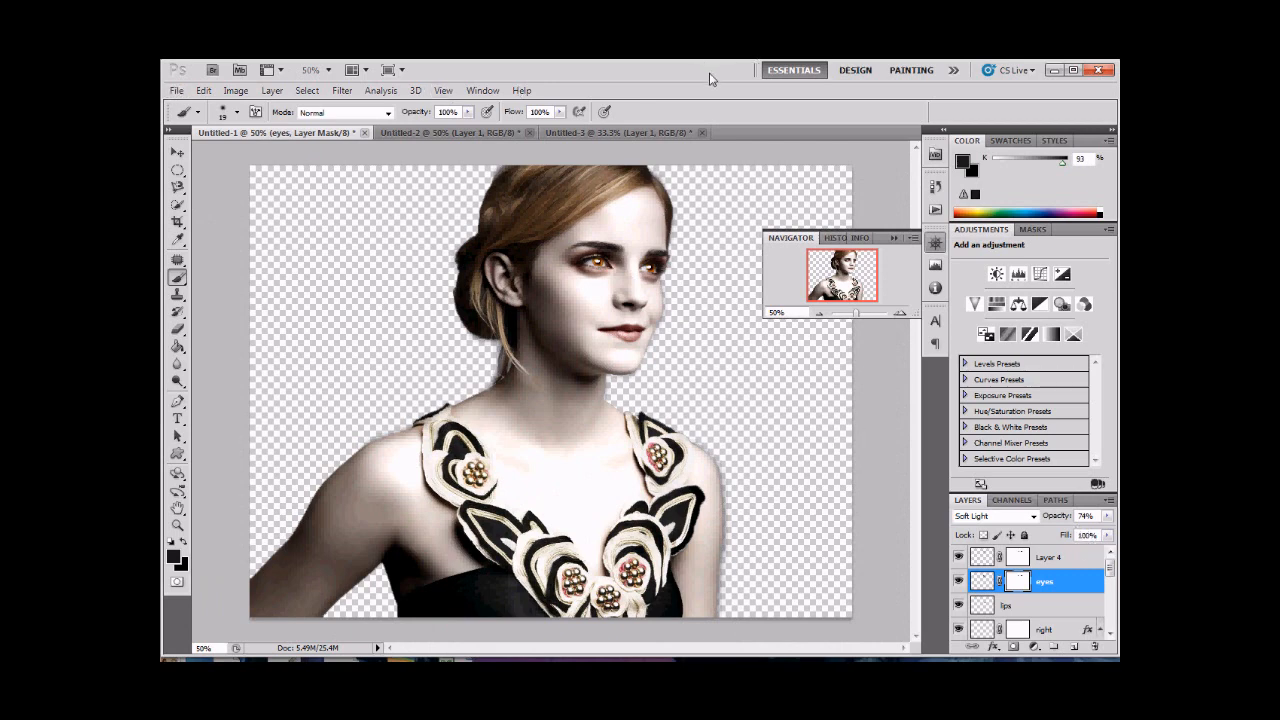
Step: Create a new empty layer directly above Layer 2, beneath Layer 1 copy
{"action": "left_click_drag", "start_coordinate": [710, 72], "coordinate": [697, 72]}
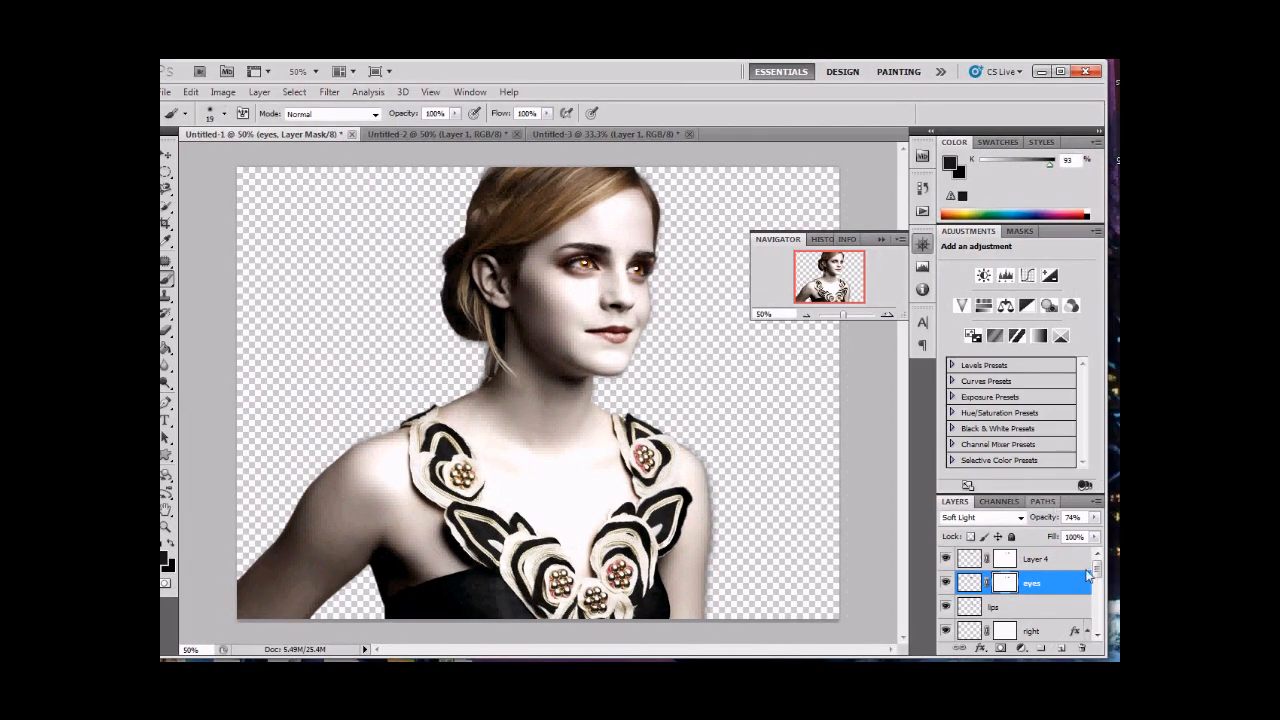
{"action": "left_click_drag", "start_coordinate": [1097, 570], "coordinate": [1094, 630]}
{"action": "left_click", "coordinate": [1048, 613]}
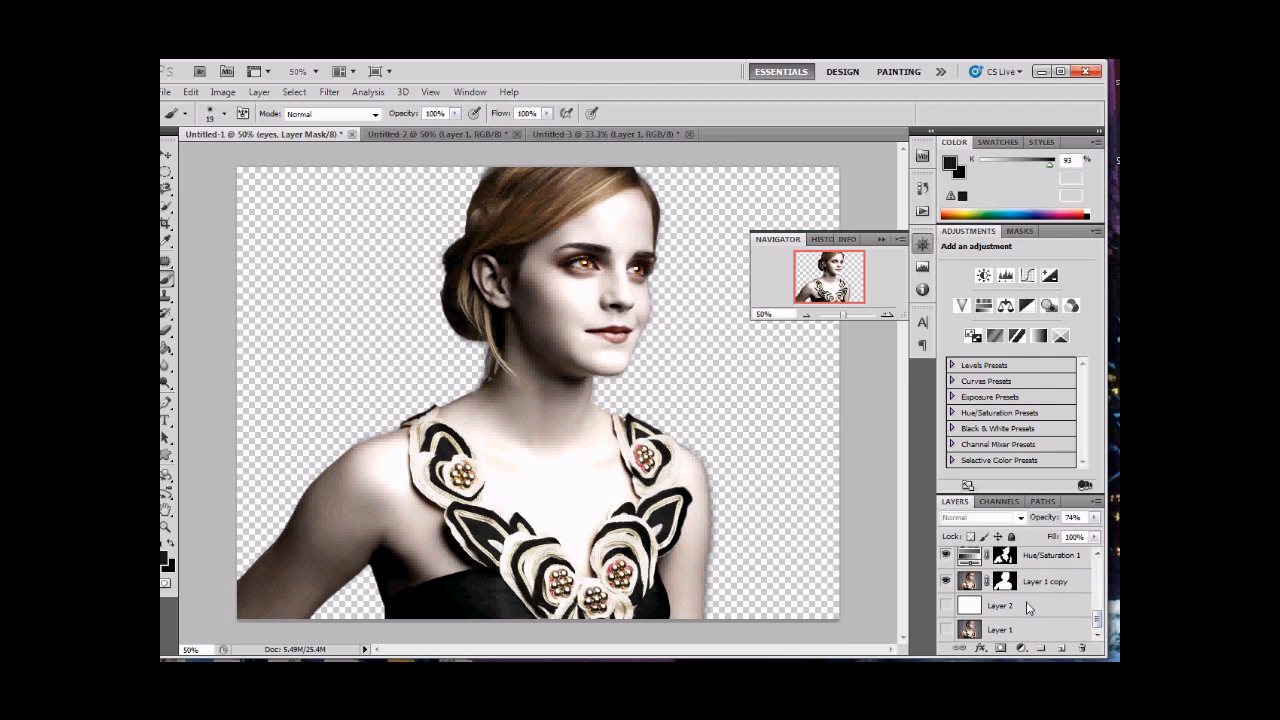
{"action": "left_click", "coordinate": [1062, 648]}
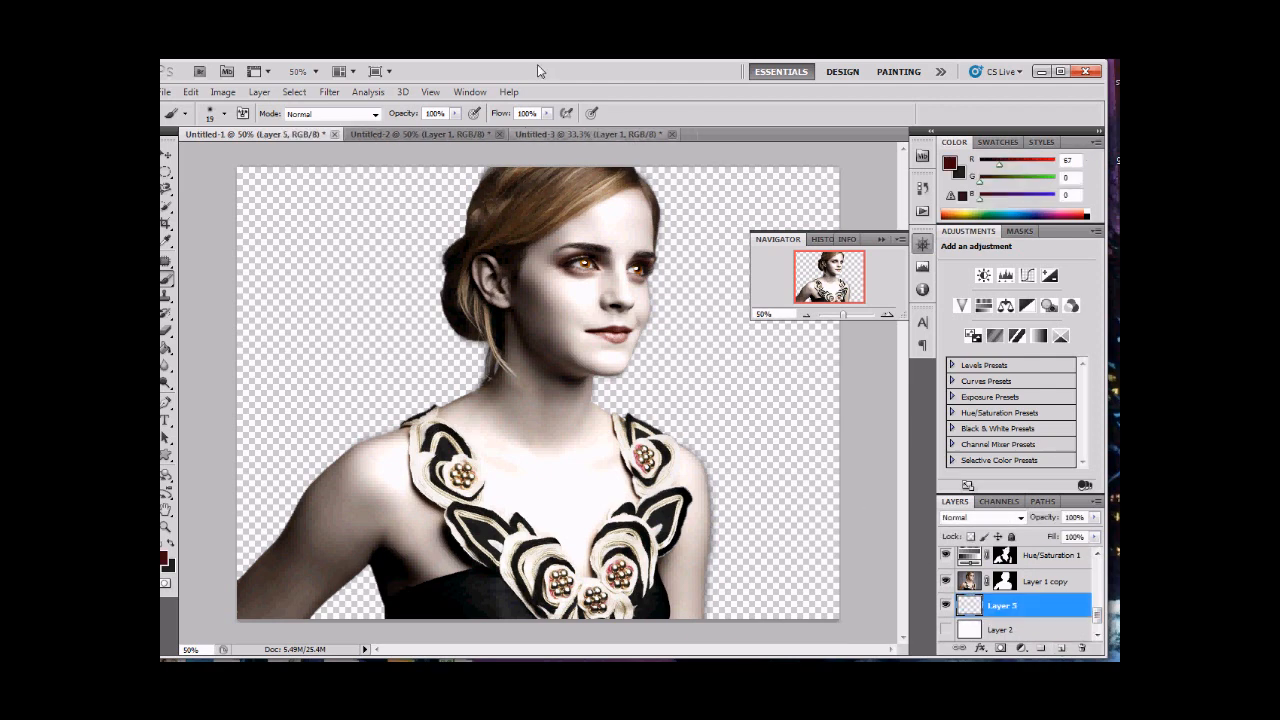
Step: Look through the other open documents, the poster in Untitled-2 and the stormy castle picture in Untitled-3
{"action": "left_click", "coordinate": [489, 137]}
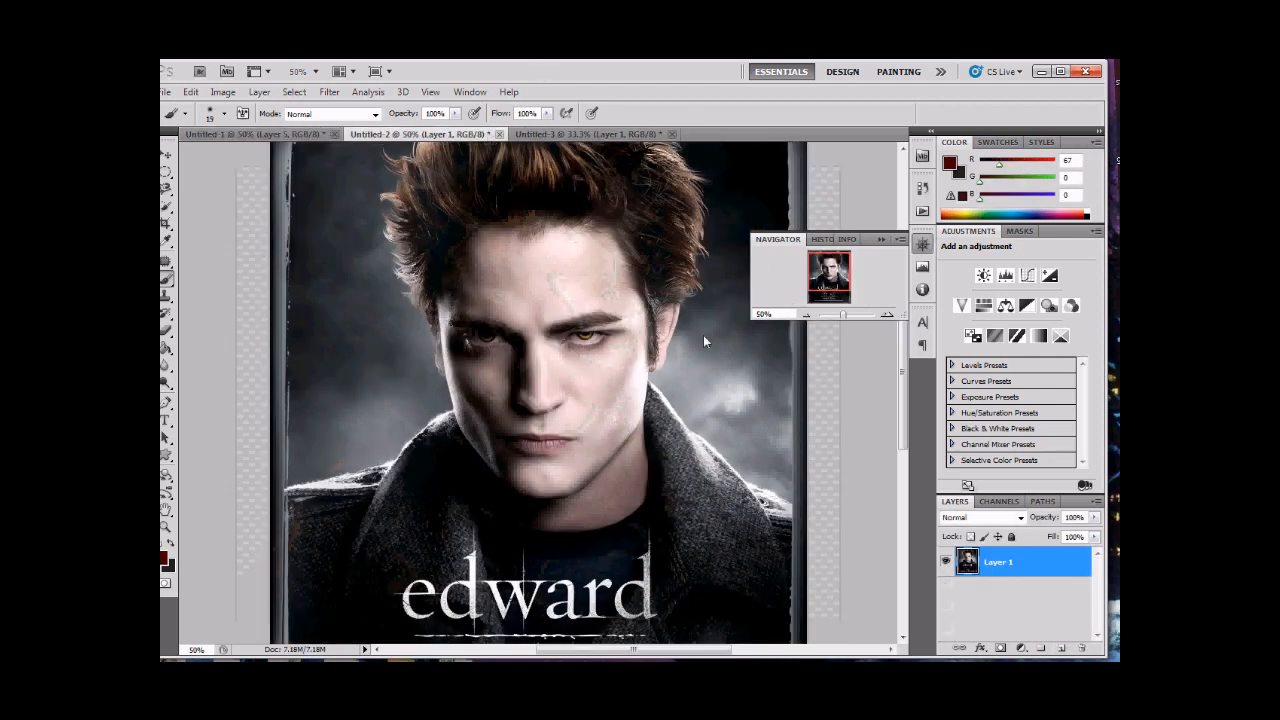
{"action": "left_click", "coordinate": [322, 135]}
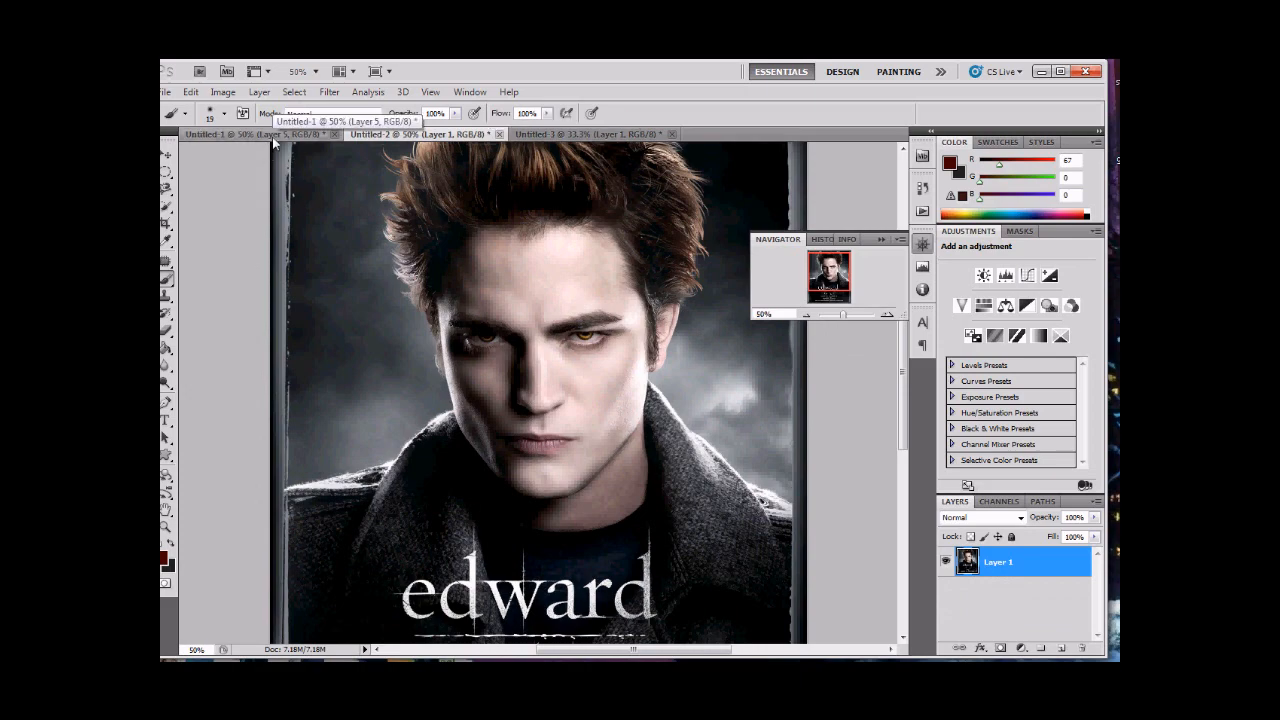
{"action": "left_click", "coordinate": [393, 136]}
{"action": "left_click", "coordinate": [556, 134]}
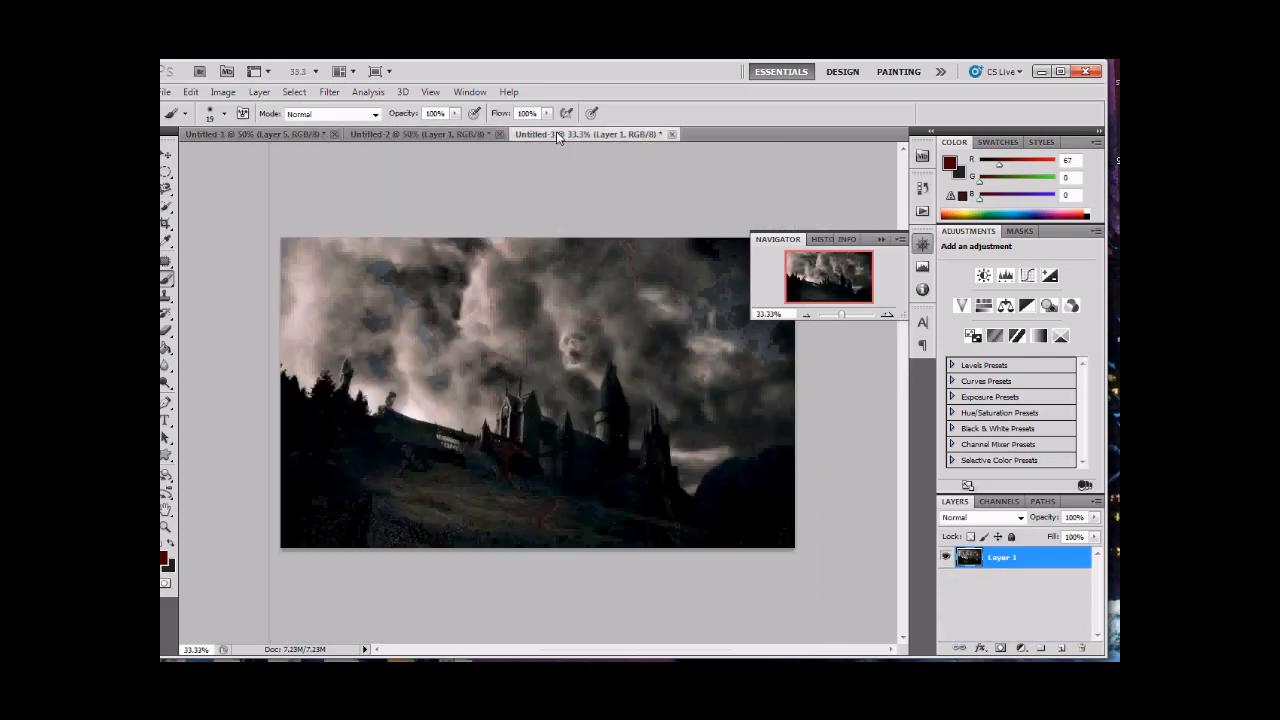
Step: Copy the whole stormy castle picture from Untitled-3 and paste it into Layer 5 of Untitled-1, behind the portrait
{"action": "key", "text": "ctrl+a"}
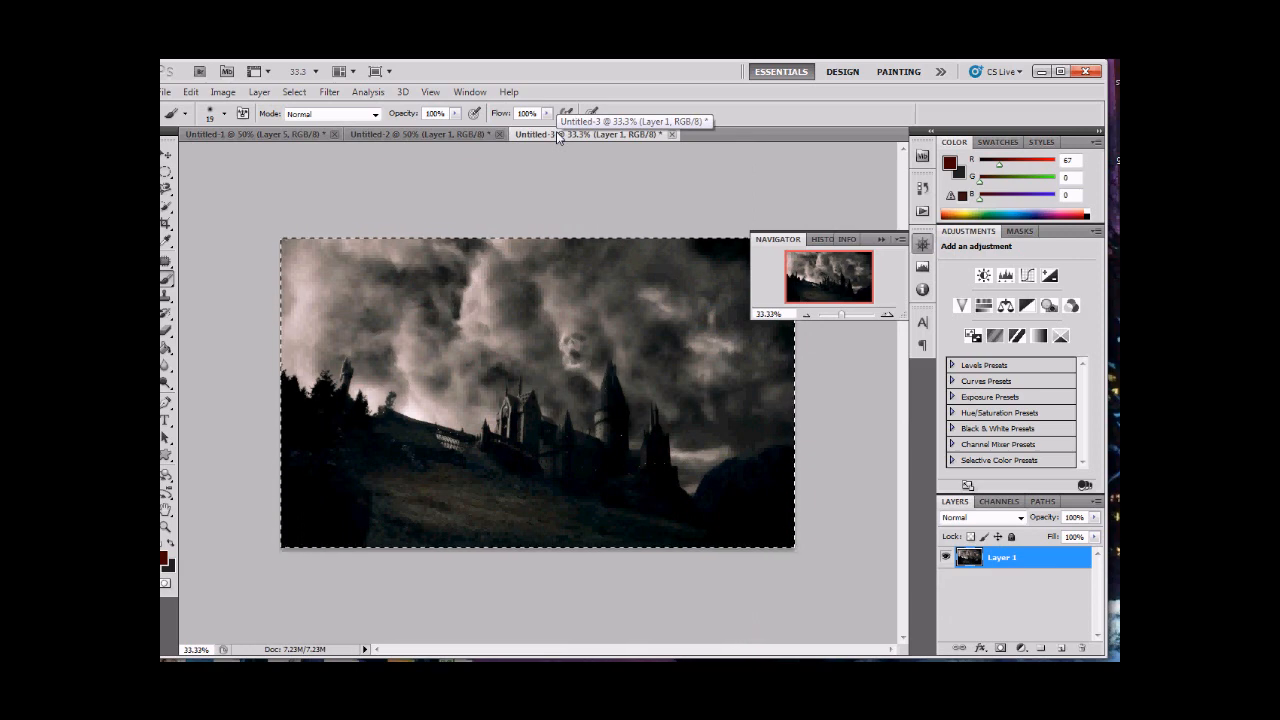
{"action": "left_click", "coordinate": [289, 134]}
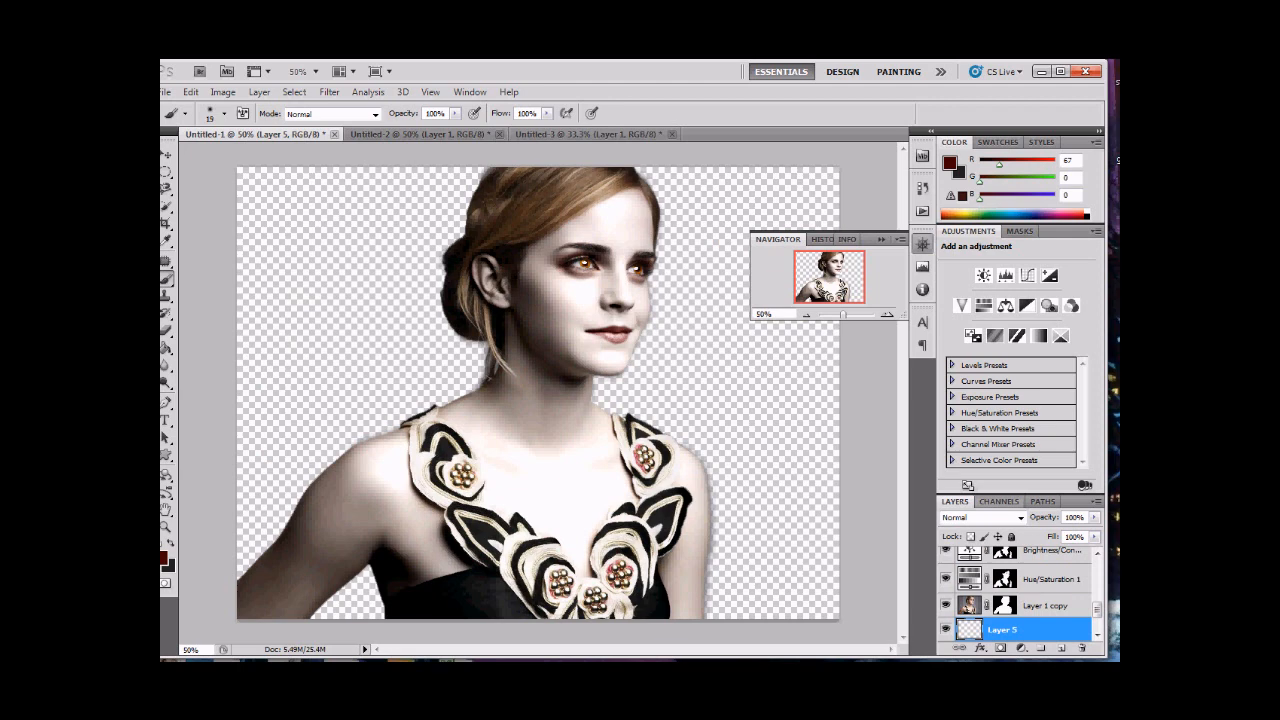
{"action": "key", "text": "ctrl+v"}
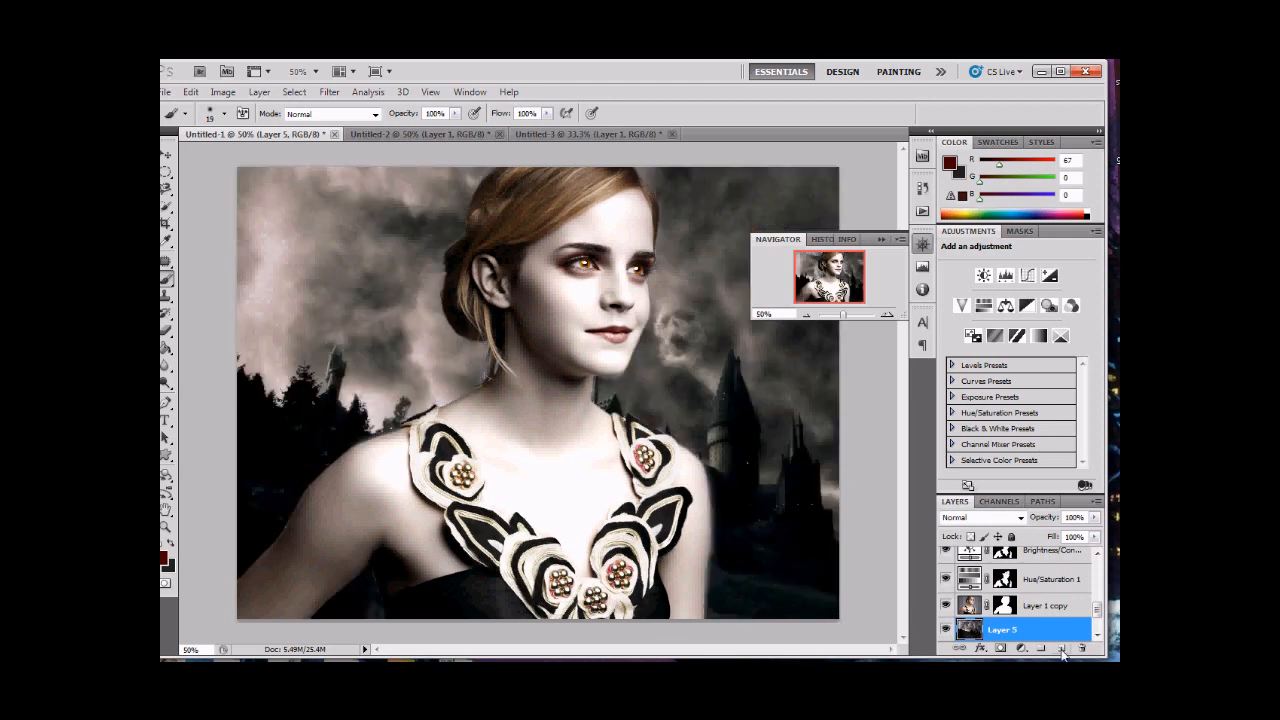
Step: Scale down the castle background on Layer 5 and position it so more of the scene fits while still covering the canvas
{"action": "key", "text": "ctrl+minus"}
{"action": "key", "text": "ctrl+minus"}
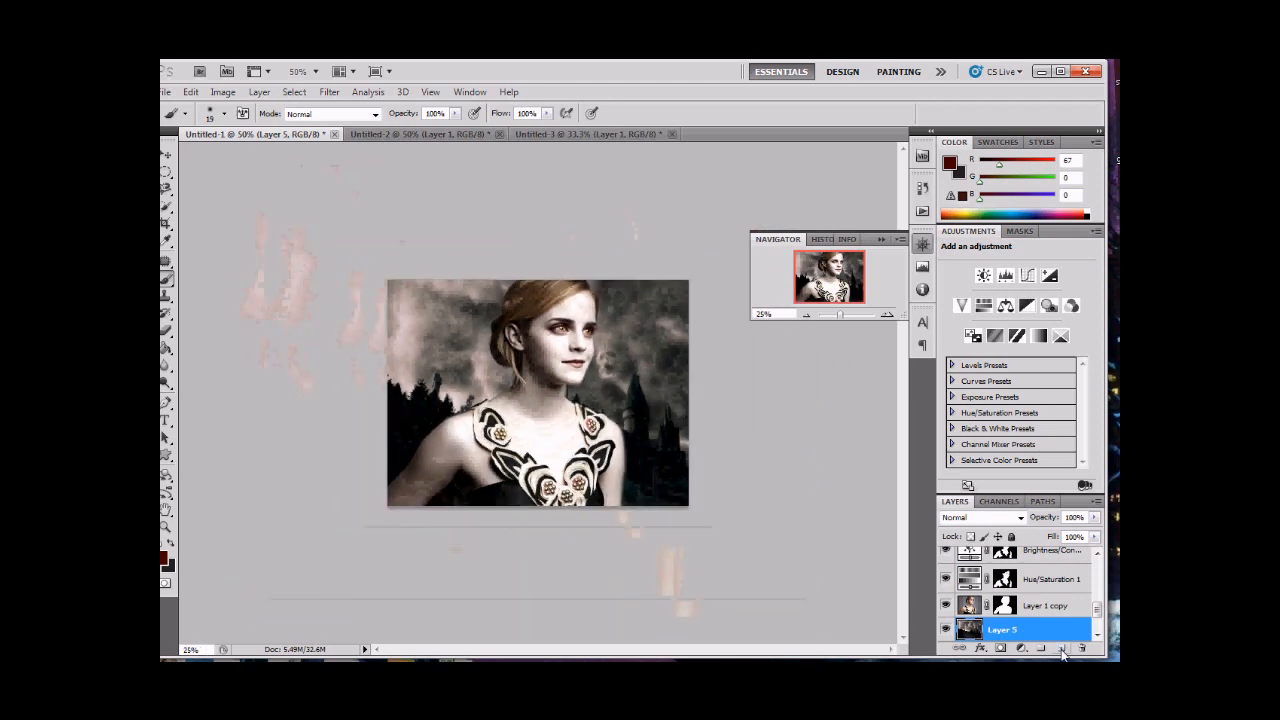
{"action": "left_click", "coordinate": [167, 155]}
{"action": "left_click_drag", "start_coordinate": [779, 495], "coordinate": [700, 460]}
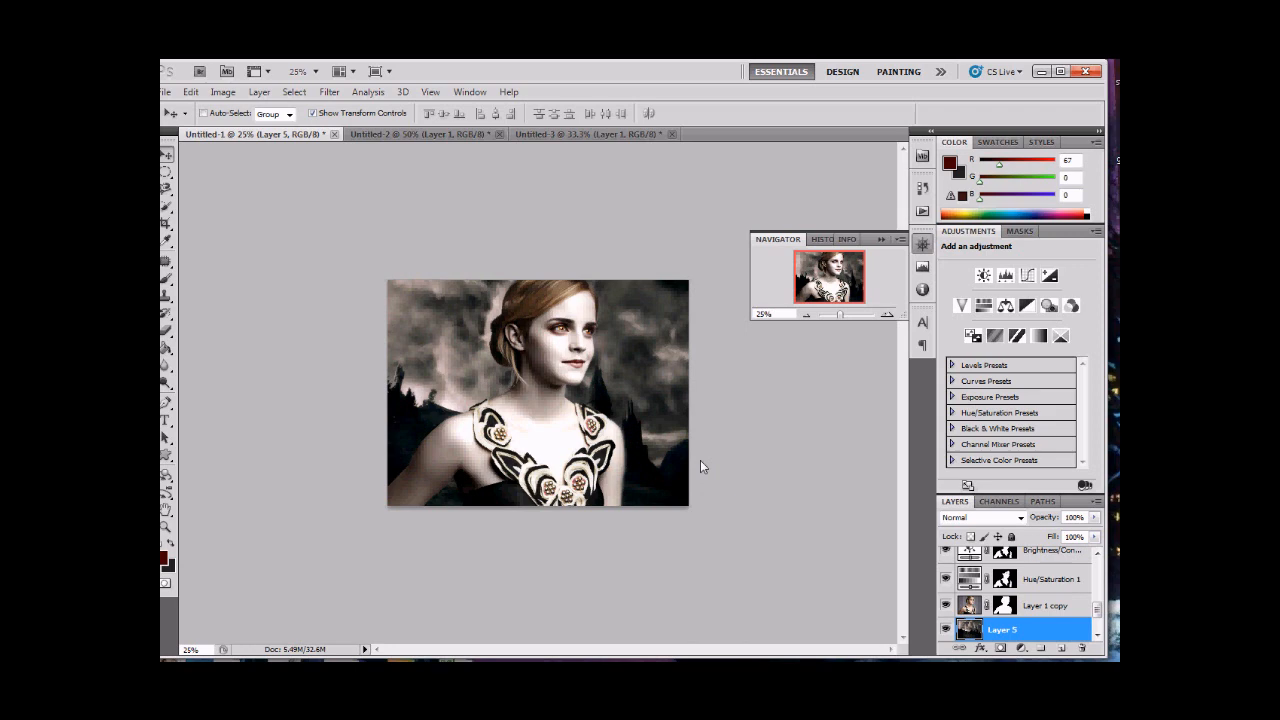
{"action": "key", "text": "ctrl+plus"}
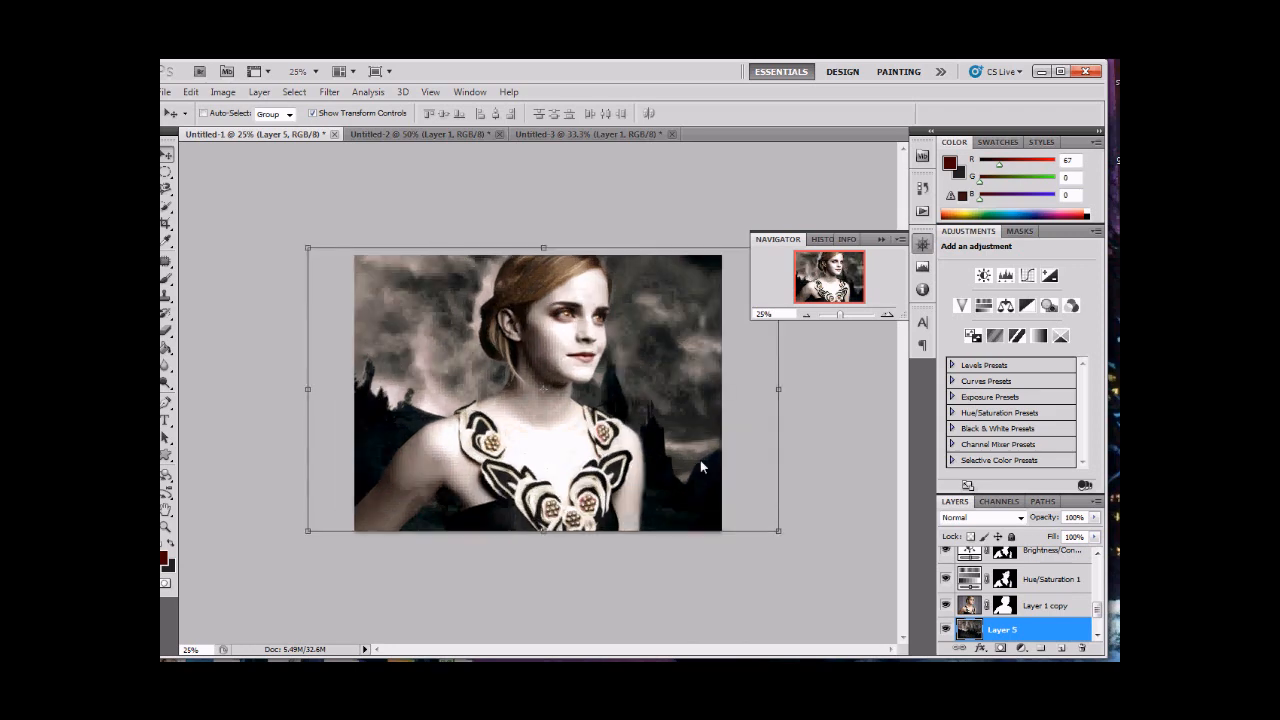
Step: Paint near-black on the Layer 1 copy mask along the shoulder and arm edges to remove the light fringe against the castle background
{"action": "left_click", "coordinate": [887, 314]}
{"action": "left_click_drag", "start_coordinate": [838, 284], "coordinate": [846, 297]}
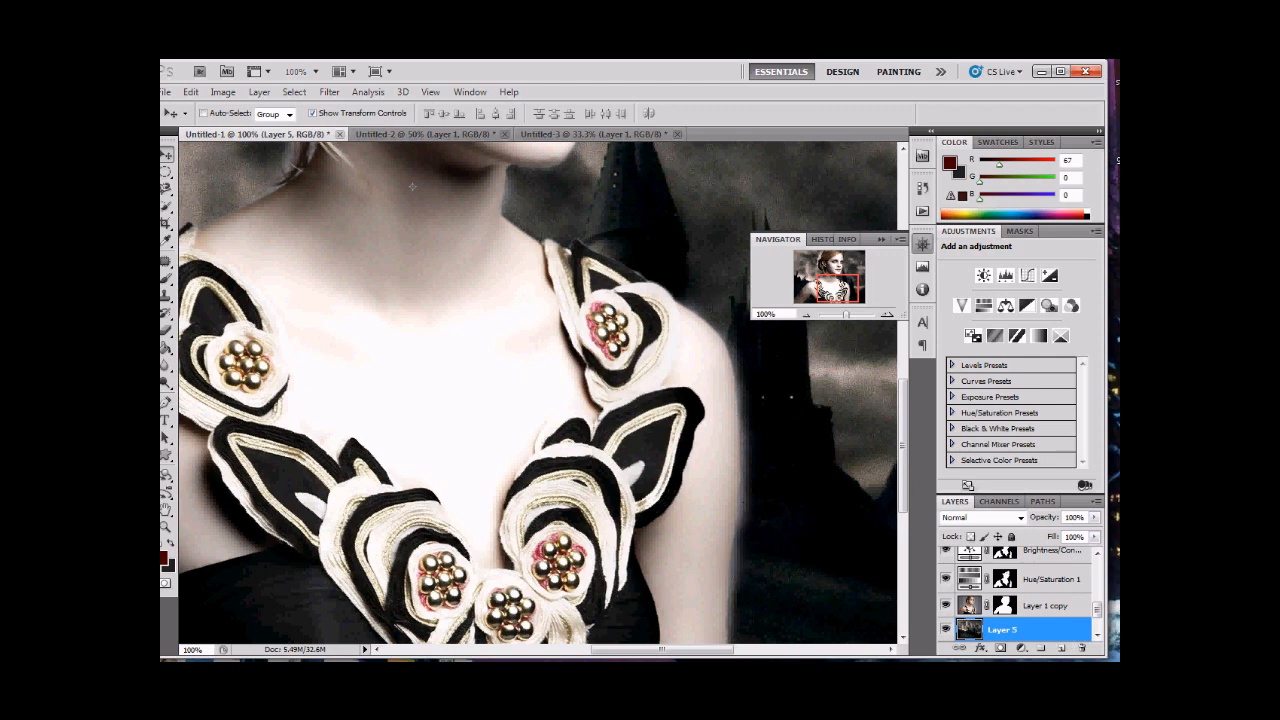
{"action": "left_click", "coordinate": [1005, 605]}
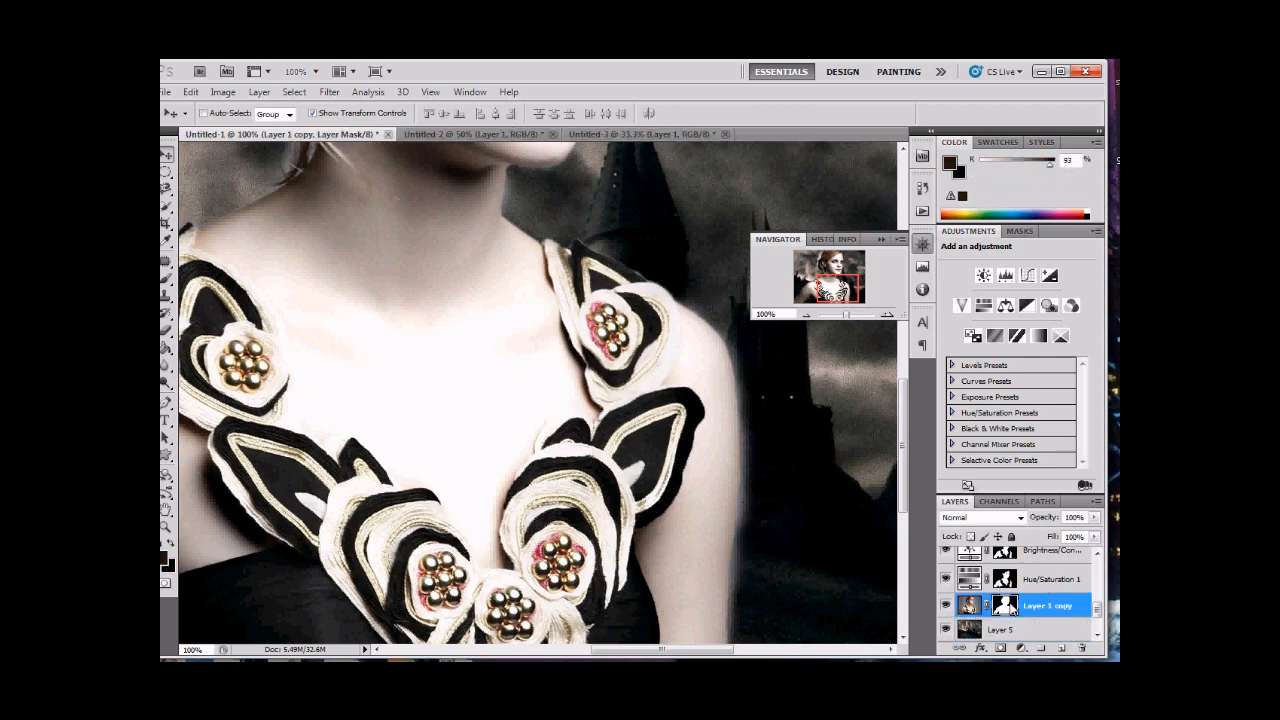
{"action": "left_click", "coordinate": [167, 280]}
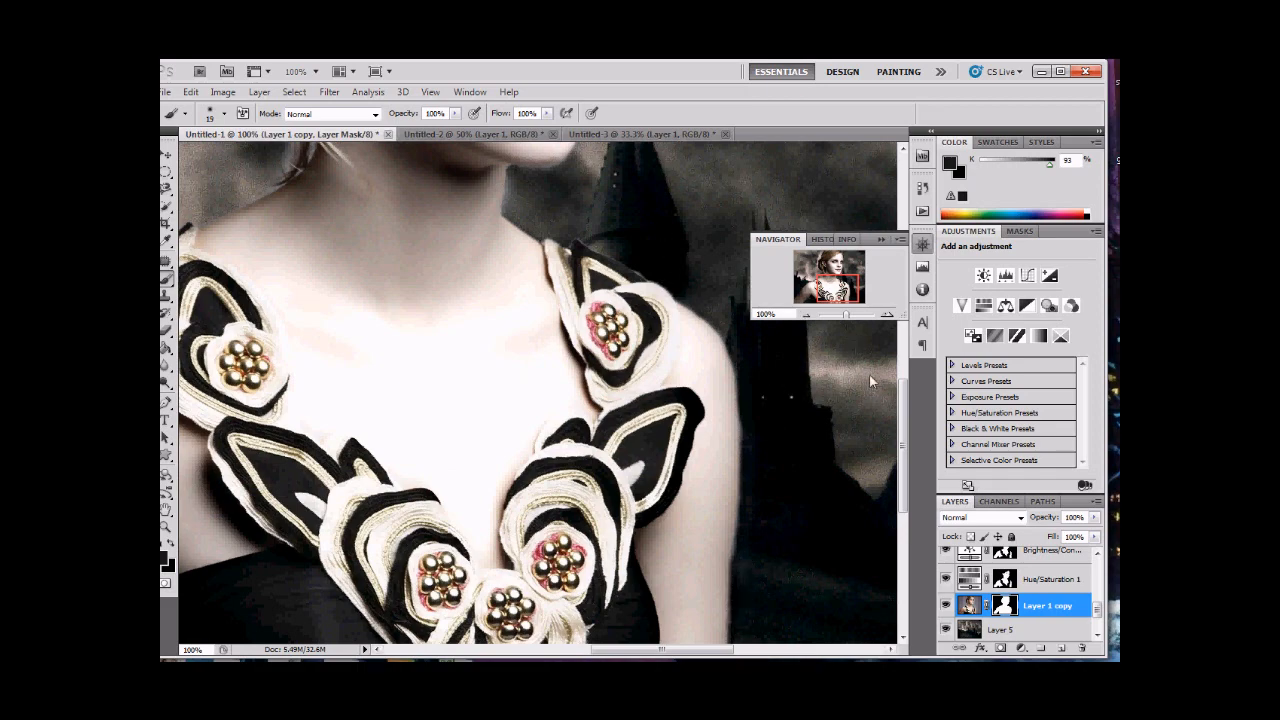
{"action": "left_click_drag", "start_coordinate": [841, 290], "coordinate": [815, 286]}
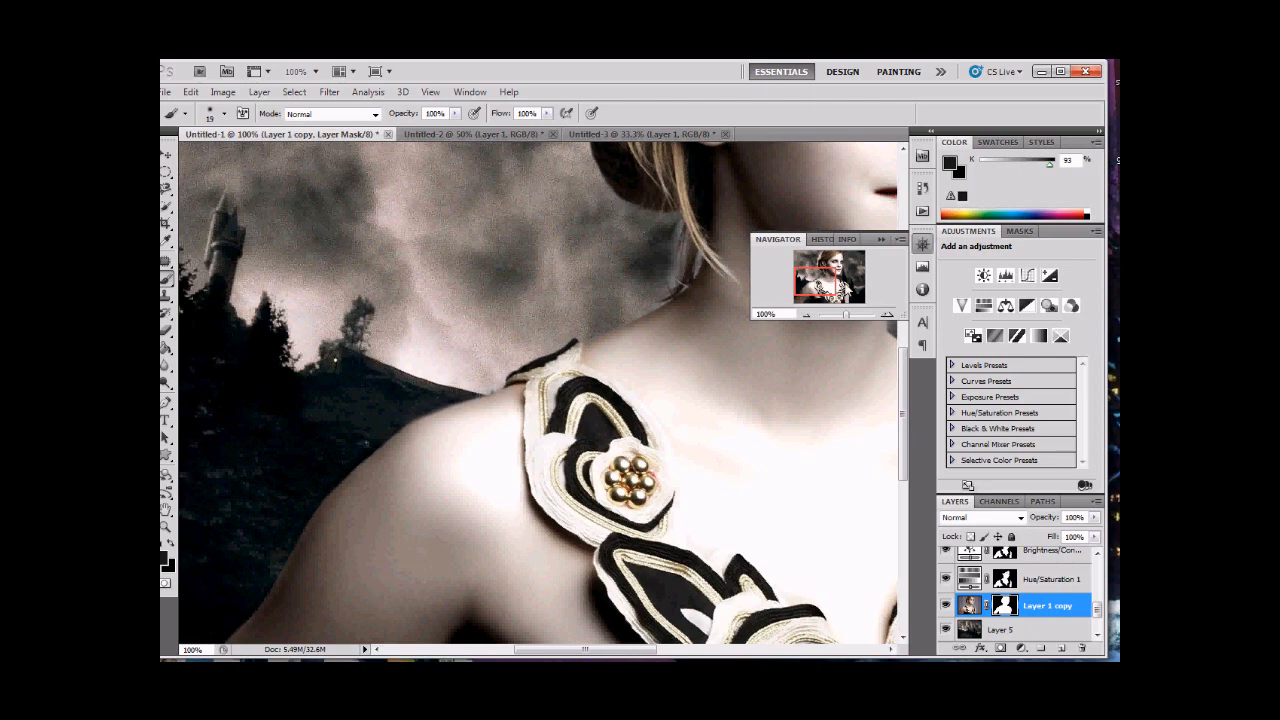
{"action": "left_click_drag", "start_coordinate": [836, 287], "coordinate": [826, 298]}
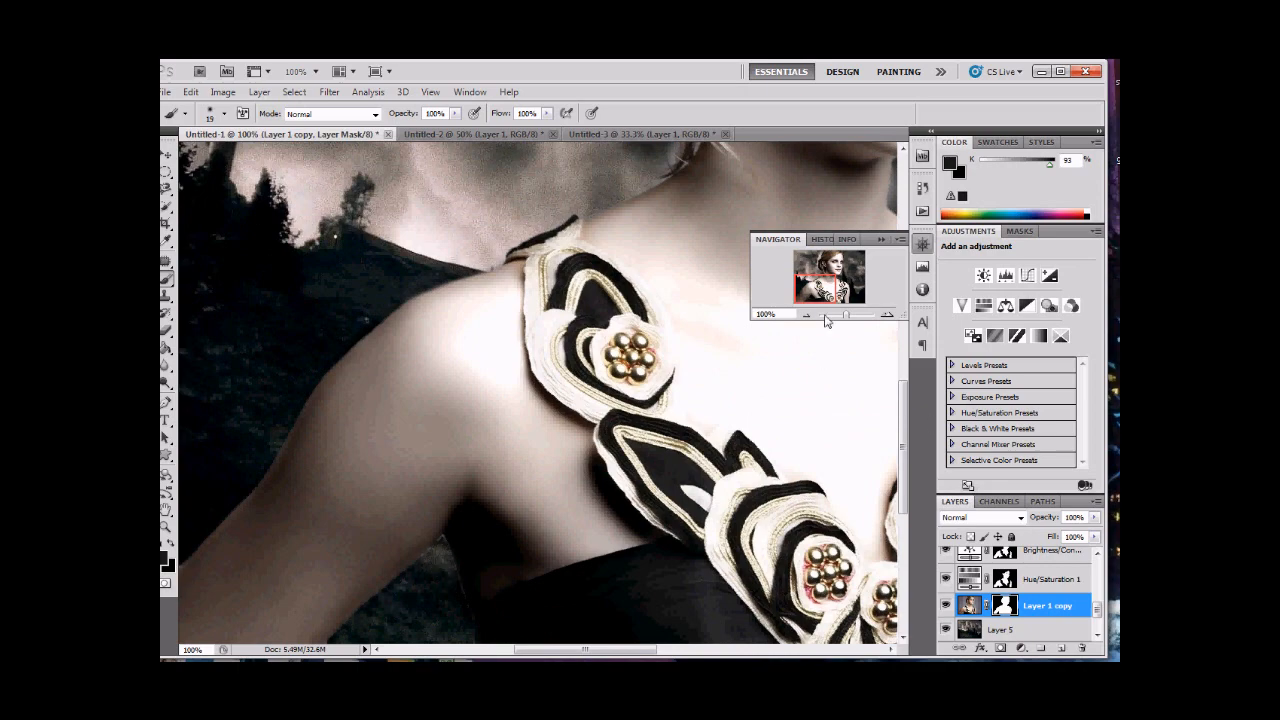
{"action": "mouse_move", "coordinate": [831, 314]}
{"action": "left_mouse_down"}
{"action": "mouse_move", "coordinate": [836, 298]}
{"action": "mouse_move", "coordinate": [856, 314]}
{"action": "left_mouse_up"}
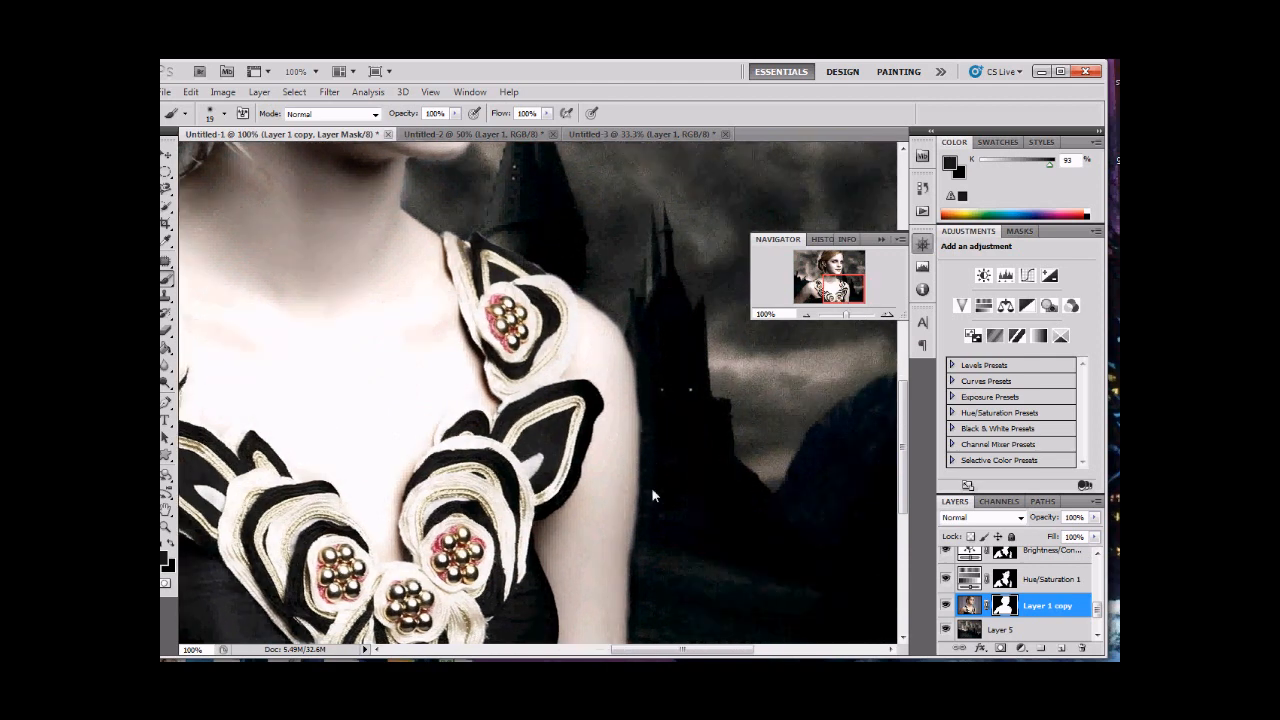
{"action": "left_click", "coordinate": [170, 543]}
{"action": "left_click_drag", "start_coordinate": [827, 290], "coordinate": [822, 267]}
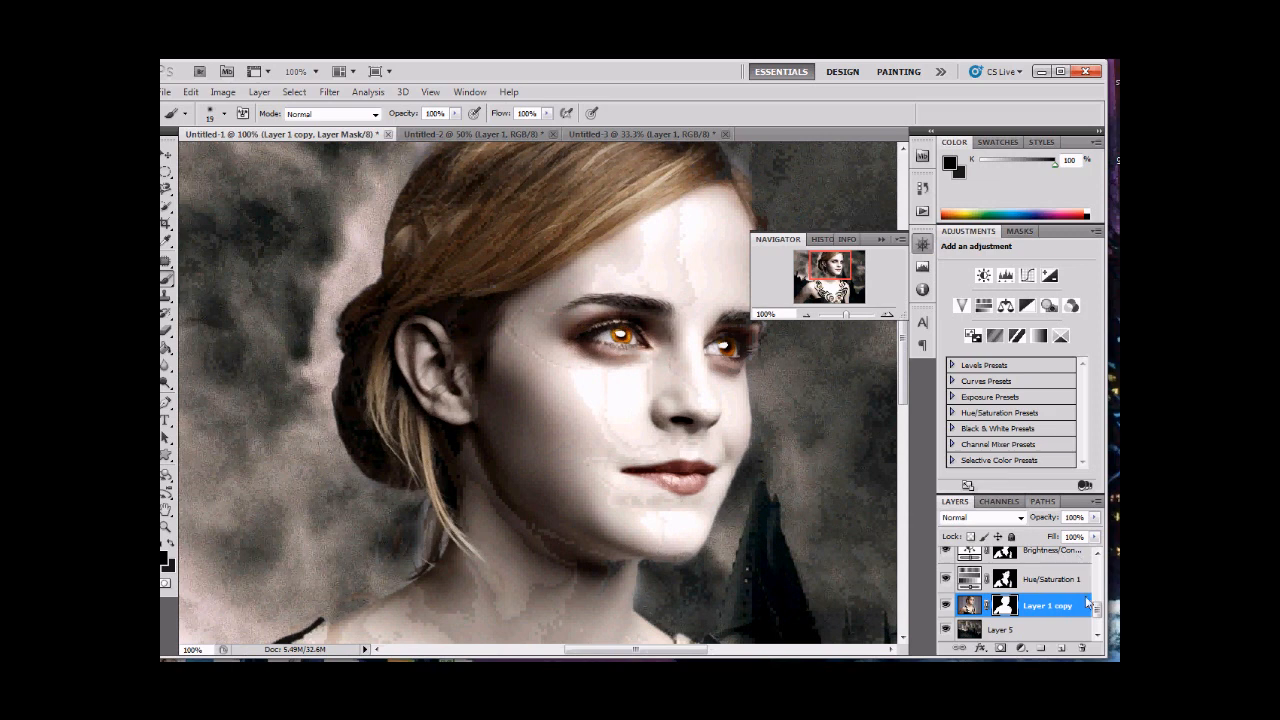
Step: Group all the makeup and adjustment layers from Layer 4 down to Hue/Saturation 1
{"action": "left_click_drag", "start_coordinate": [1097, 610], "coordinate": [1097, 567]}
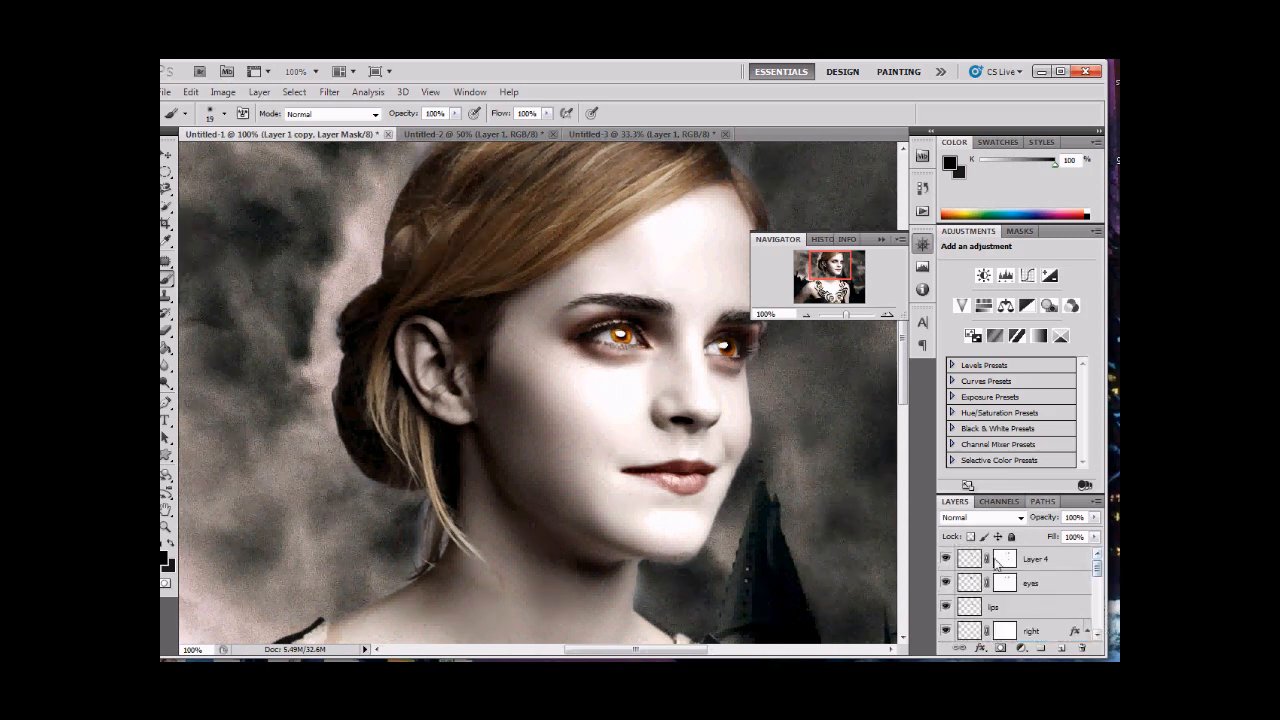
{"action": "left_click", "coordinate": [978, 562]}
{"action": "left_click_drag", "start_coordinate": [1097, 578], "coordinate": [1100, 612]}
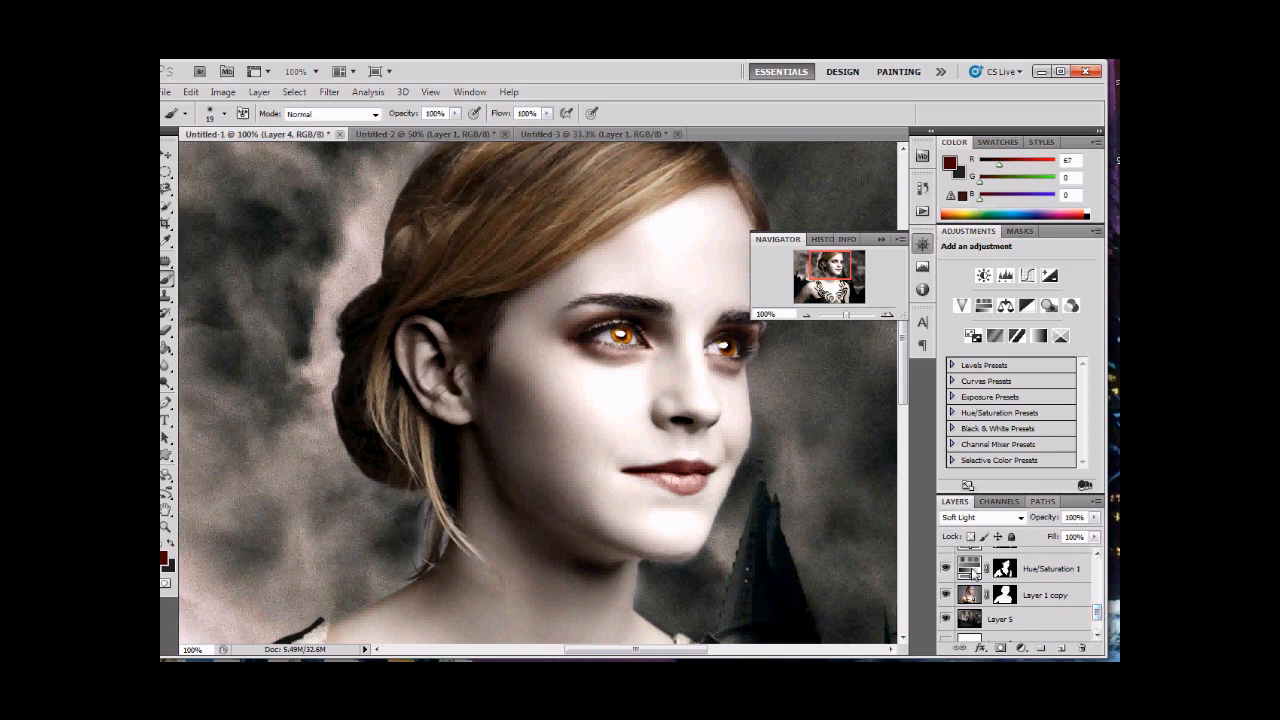
{"action": "left_click", "coordinate": [973, 571]}
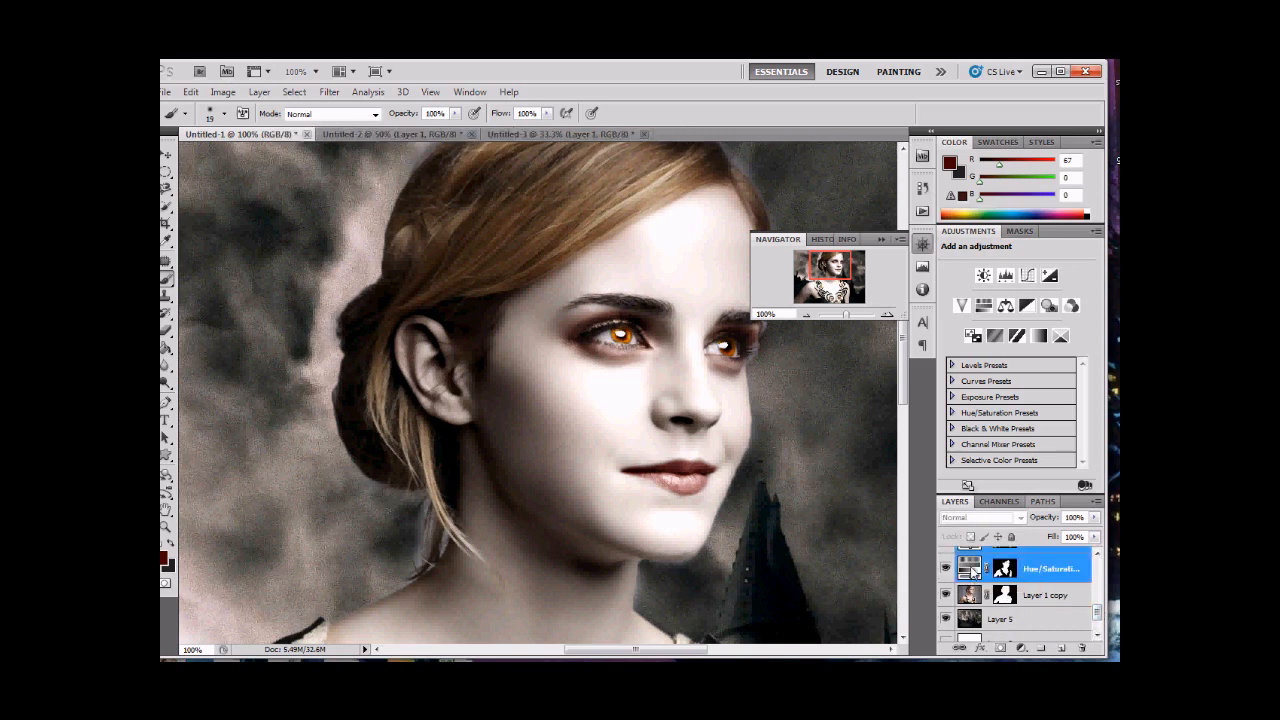
{"action": "key", "text": "ctrl+g"}
Step: Hide and show Group 1 to compare the portrait with and without the vampire effects
{"action": "left_click", "coordinate": [947, 556]}
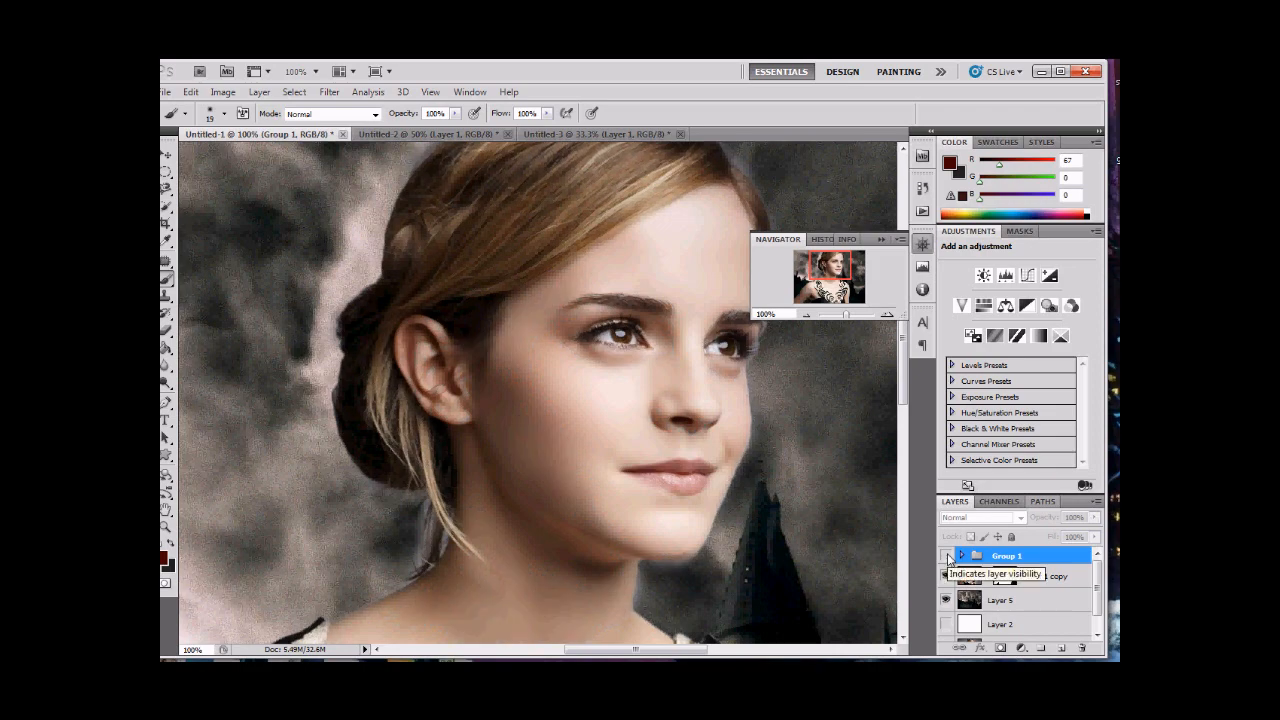
{"action": "left_click", "coordinate": [947, 556]}
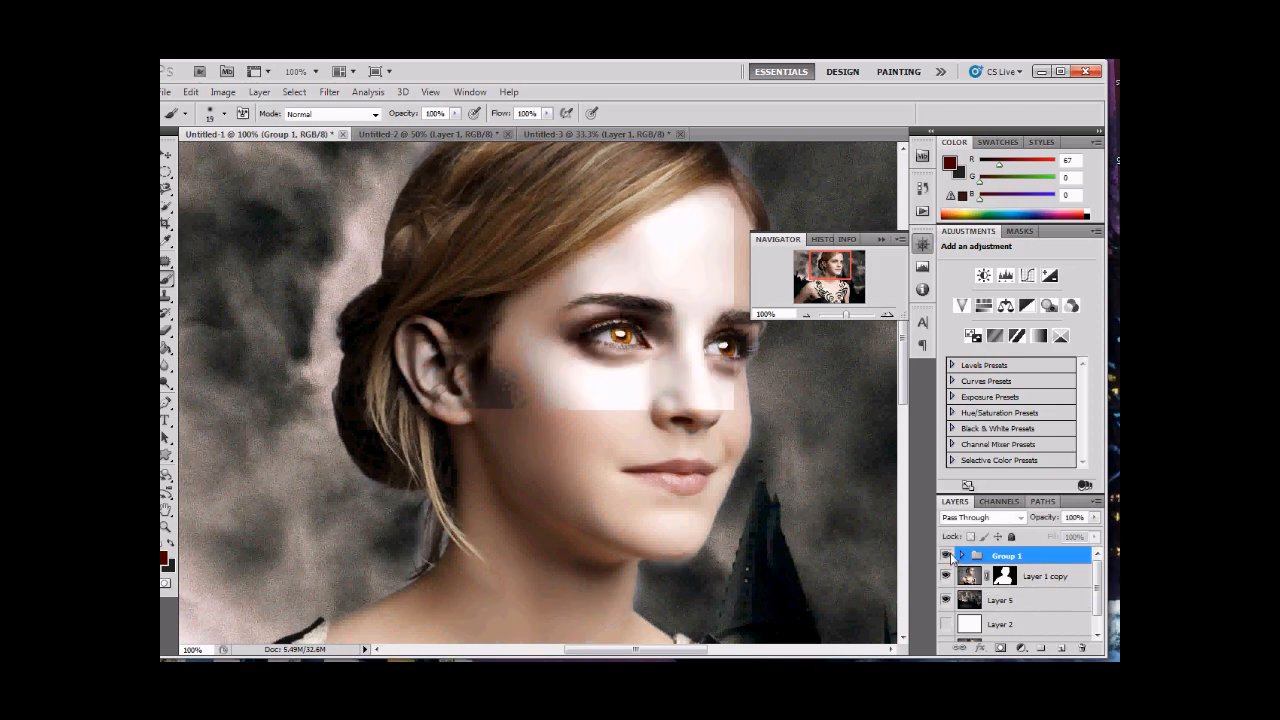
{"action": "key", "text": "ctrl+minus"}
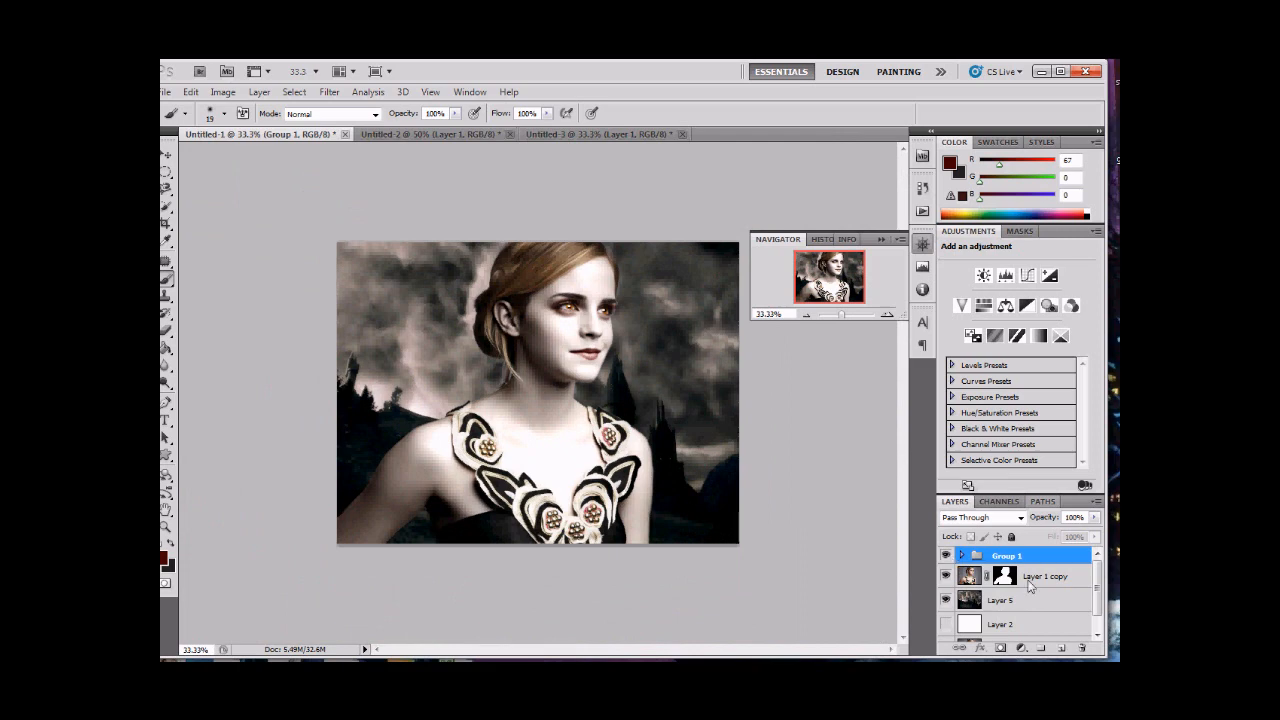
Step: Create a new layer above Group 1 and set the foreground colour to white
{"action": "left_click", "coordinate": [1062, 648]}
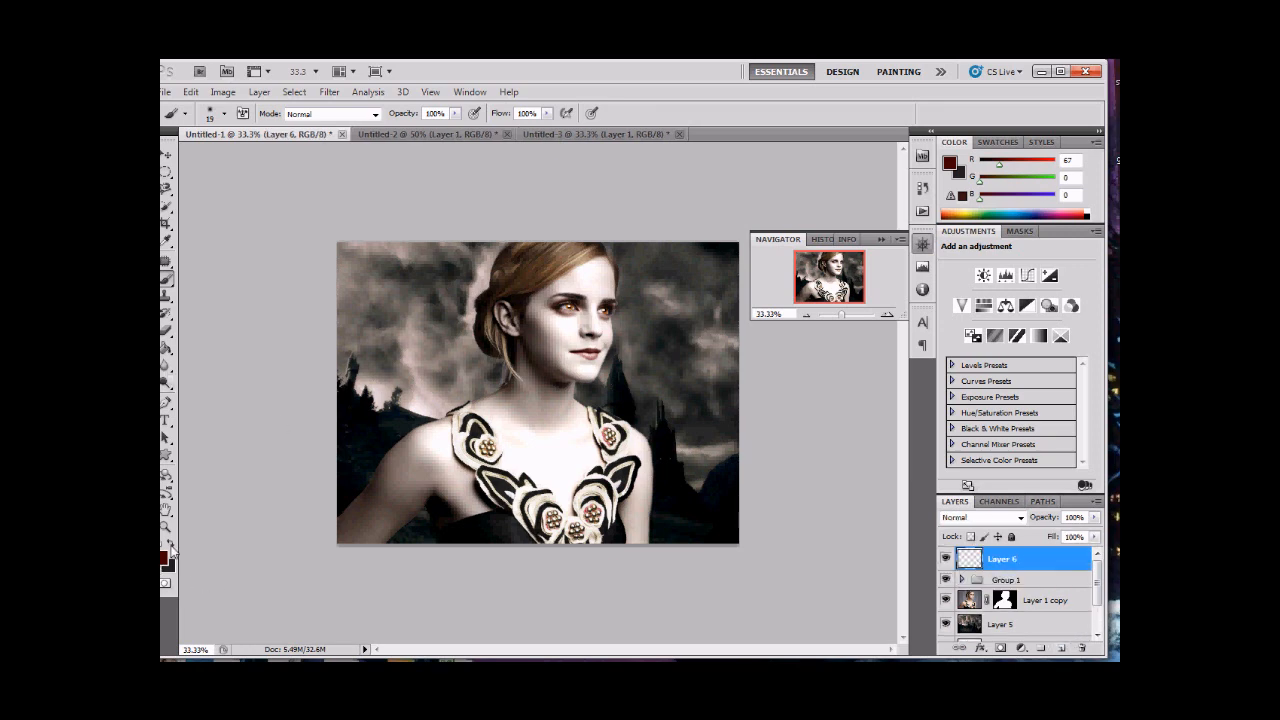
{"action": "left_click", "coordinate": [165, 556]}
{"action": "left_click_drag", "start_coordinate": [776, 520], "coordinate": [694, 504]}
{"action": "left_click", "coordinate": [1050, 488]}
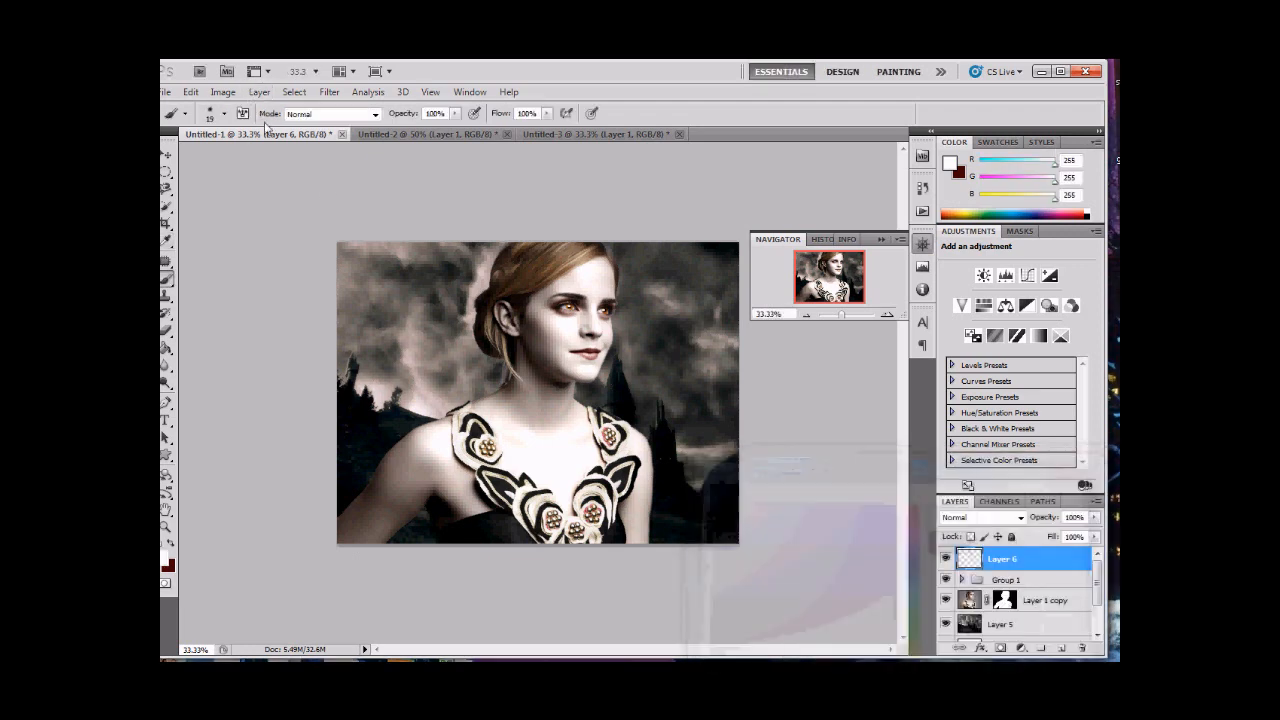
Step: Add the text "Emma" in the Twilight font at 128 pt and move it into the image's upper-left corner
{"action": "left_click", "coordinate": [168, 422]}
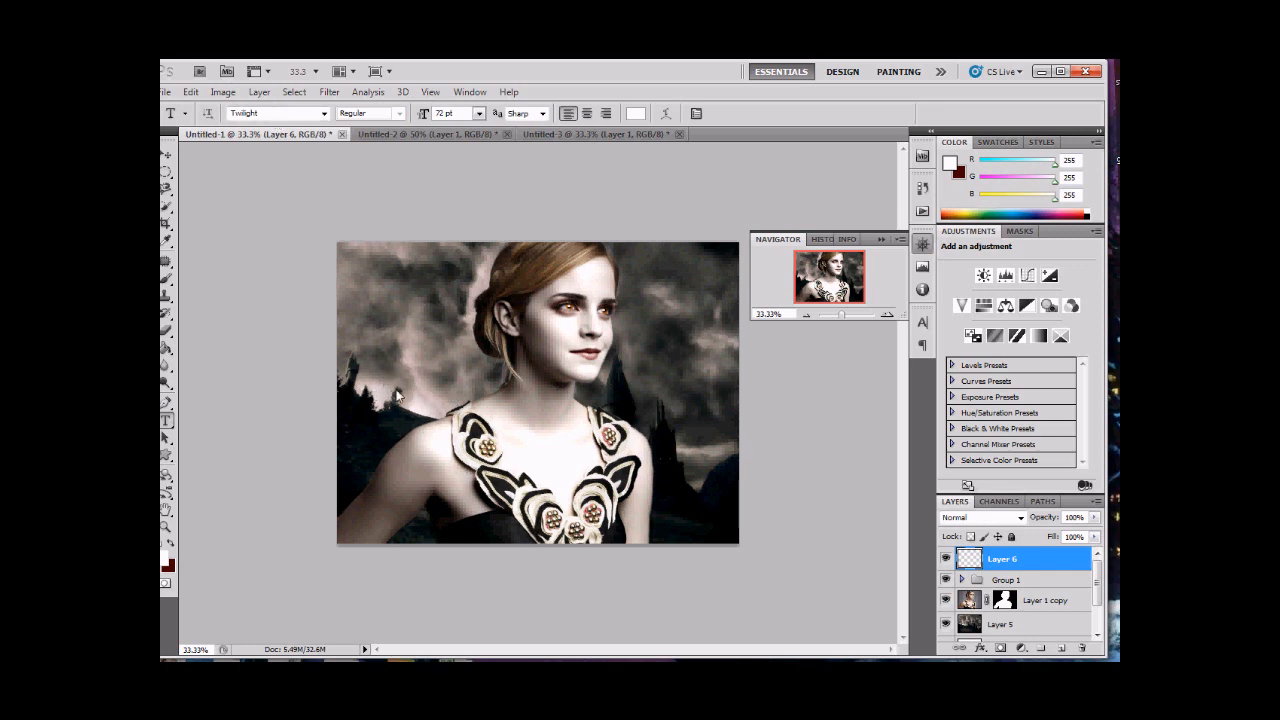
{"action": "left_click", "coordinate": [361, 330]}
{"action": "type", "text": "Emma"}
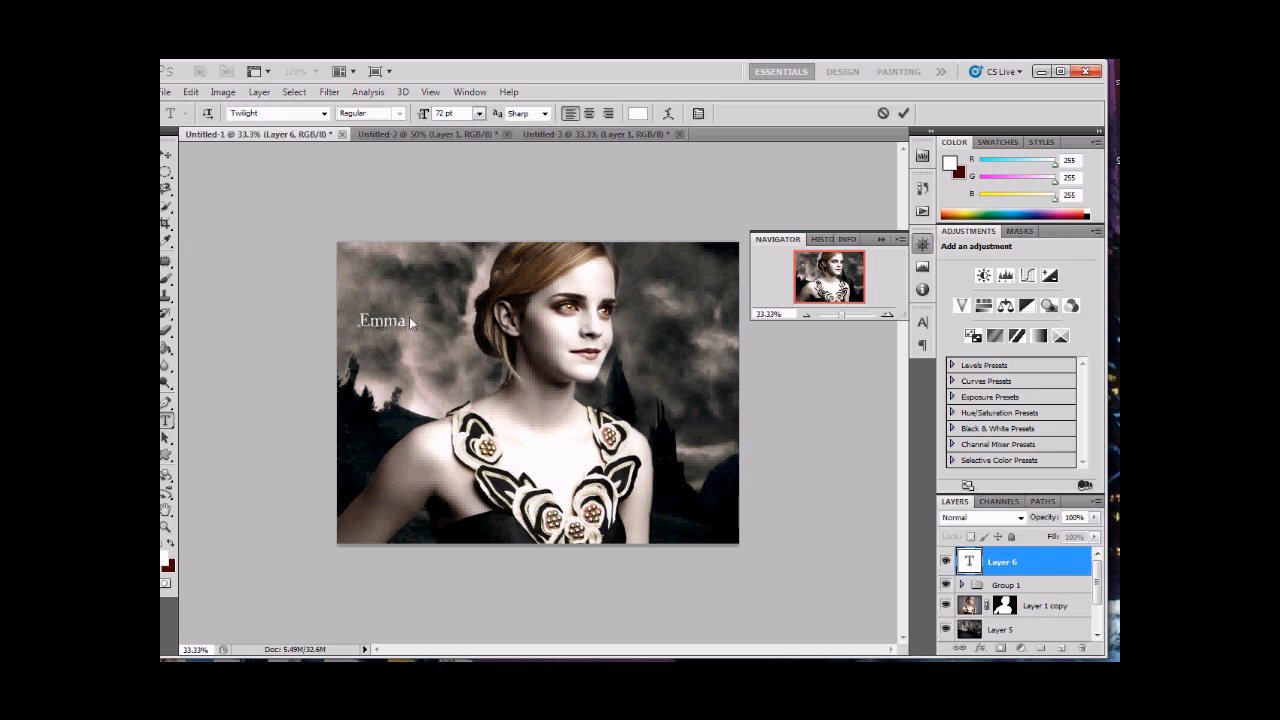
{"action": "left_click_drag", "start_coordinate": [407, 323], "coordinate": [348, 332]}
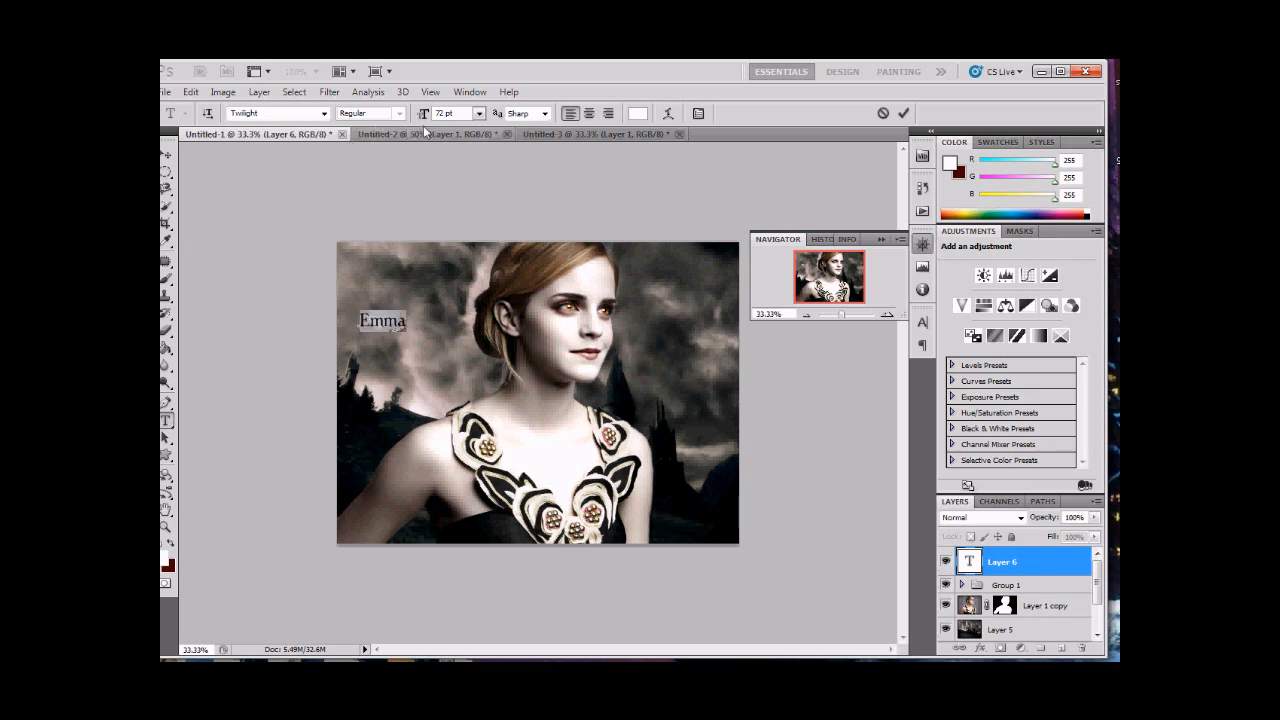
{"action": "left_click_drag", "start_coordinate": [447, 115], "coordinate": [409, 122]}
{"action": "type", "text": "128"}
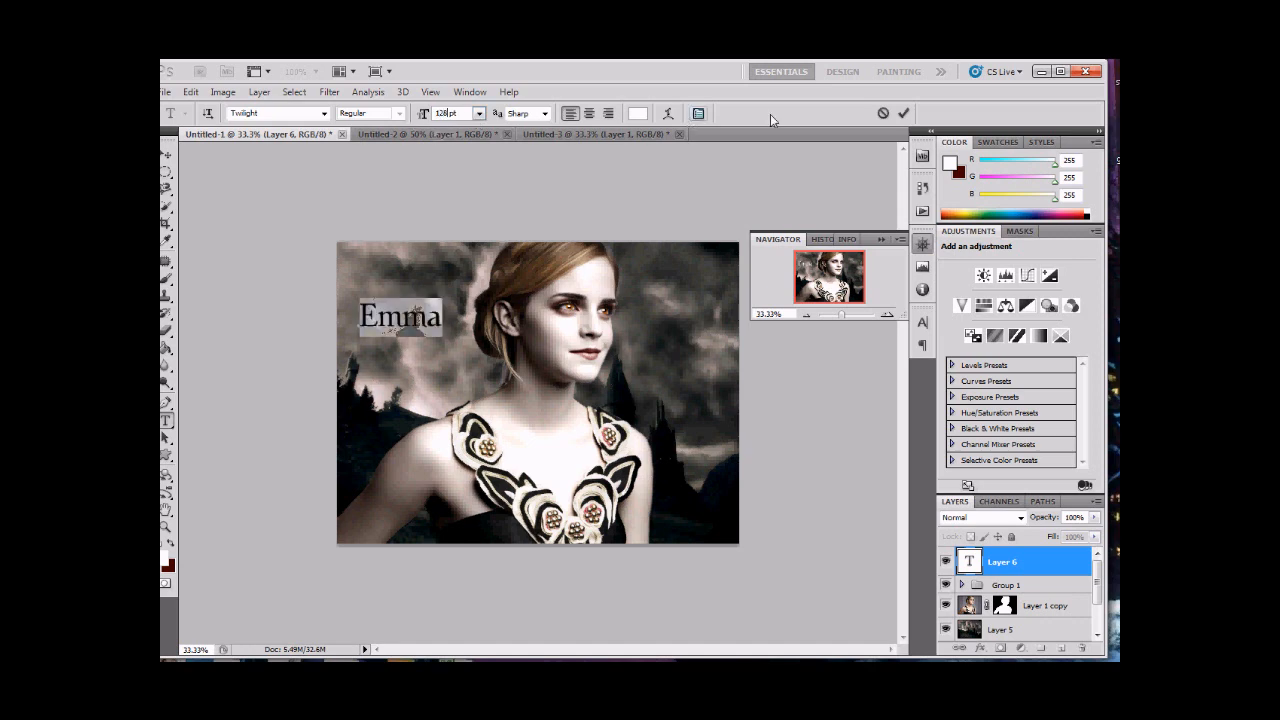
{"action": "left_click", "coordinate": [903, 113]}
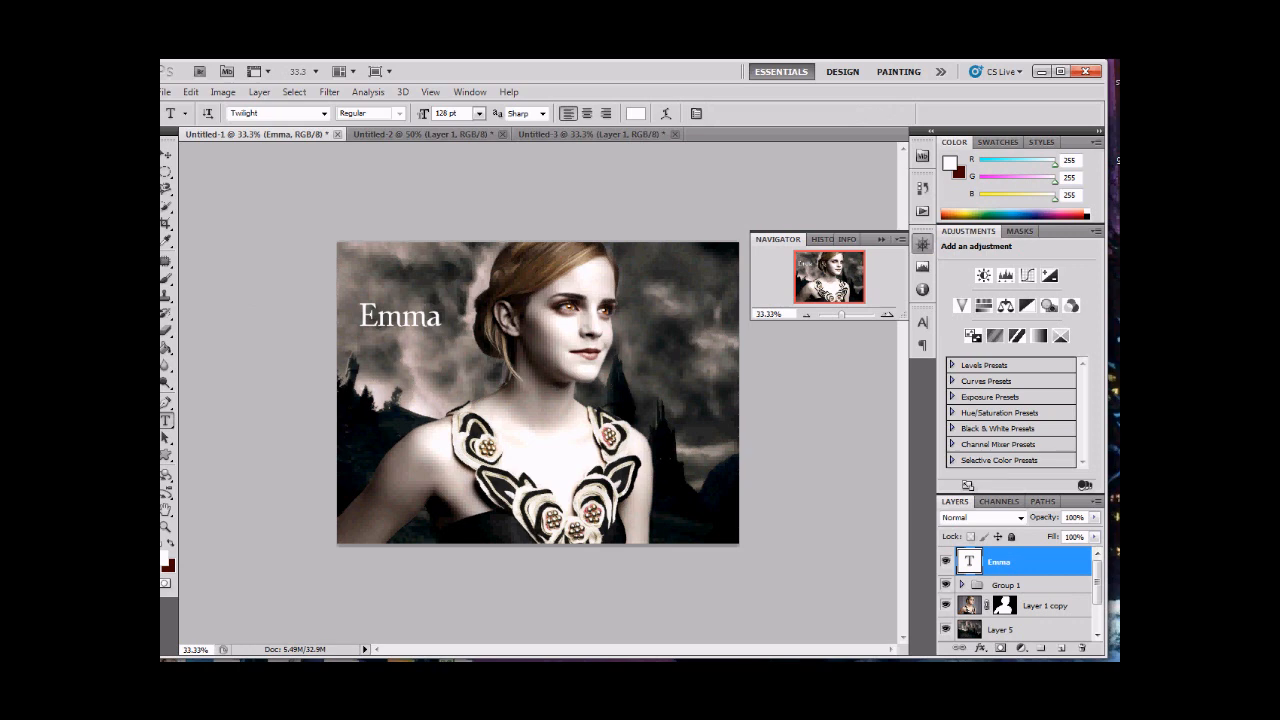
{"action": "key", "text": "v"}
{"action": "left_click_drag", "start_coordinate": [375, 326], "coordinate": [371, 288]}
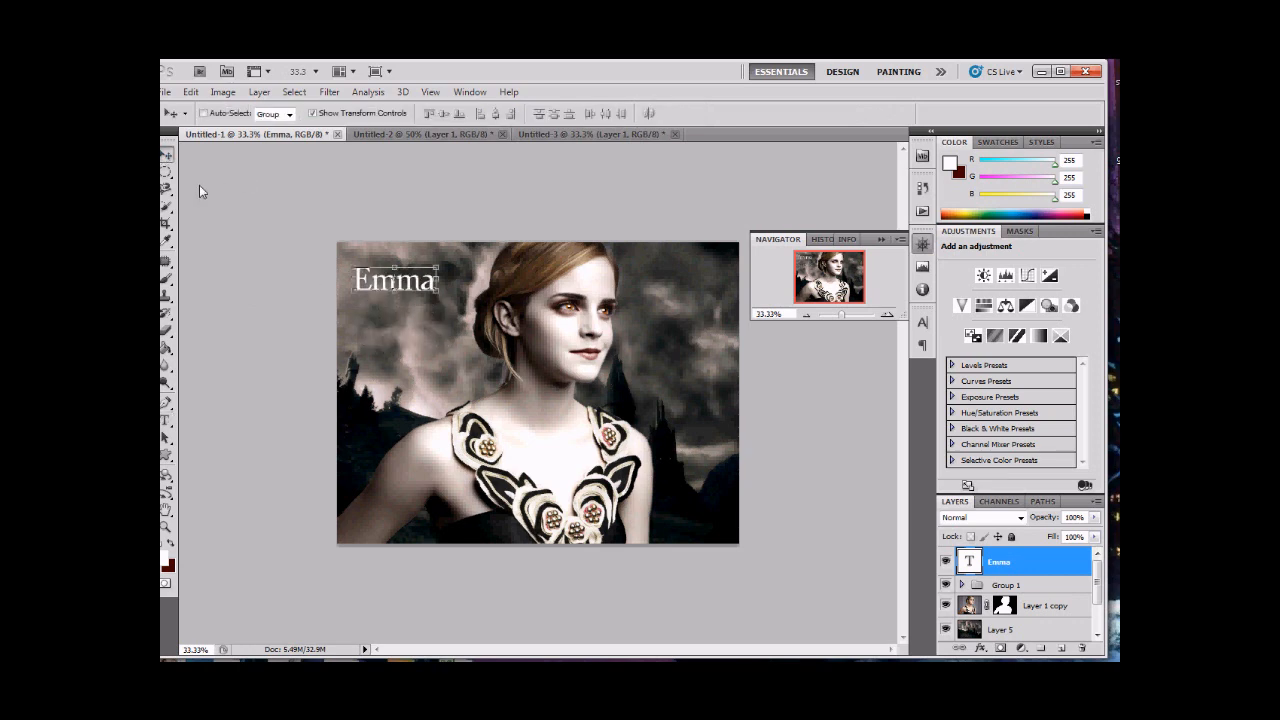
Step: Choose the rough horizontal 784 px stroke brush and create a new layer between the Emma text and Group 1
{"action": "left_click", "coordinate": [167, 280]}
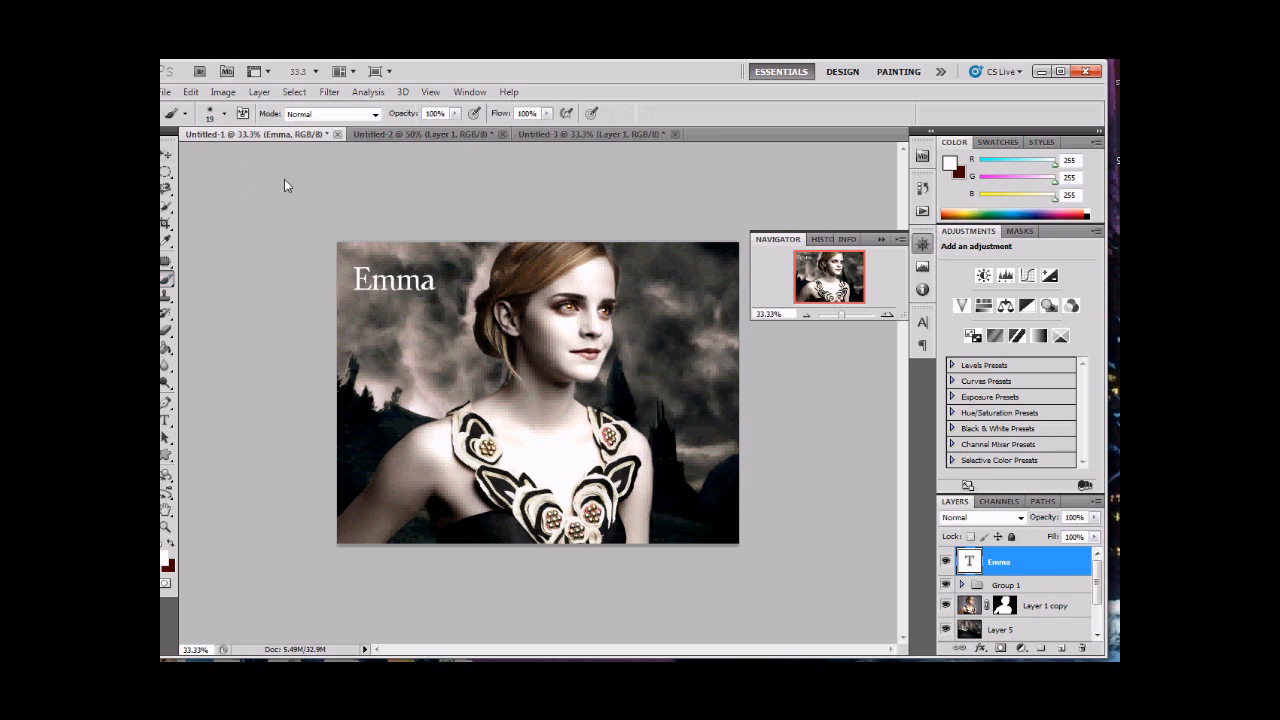
{"action": "left_click", "coordinate": [226, 117]}
{"action": "left_click_drag", "start_coordinate": [516, 262], "coordinate": [519, 324]}
{"action": "left_click", "coordinate": [336, 380]}
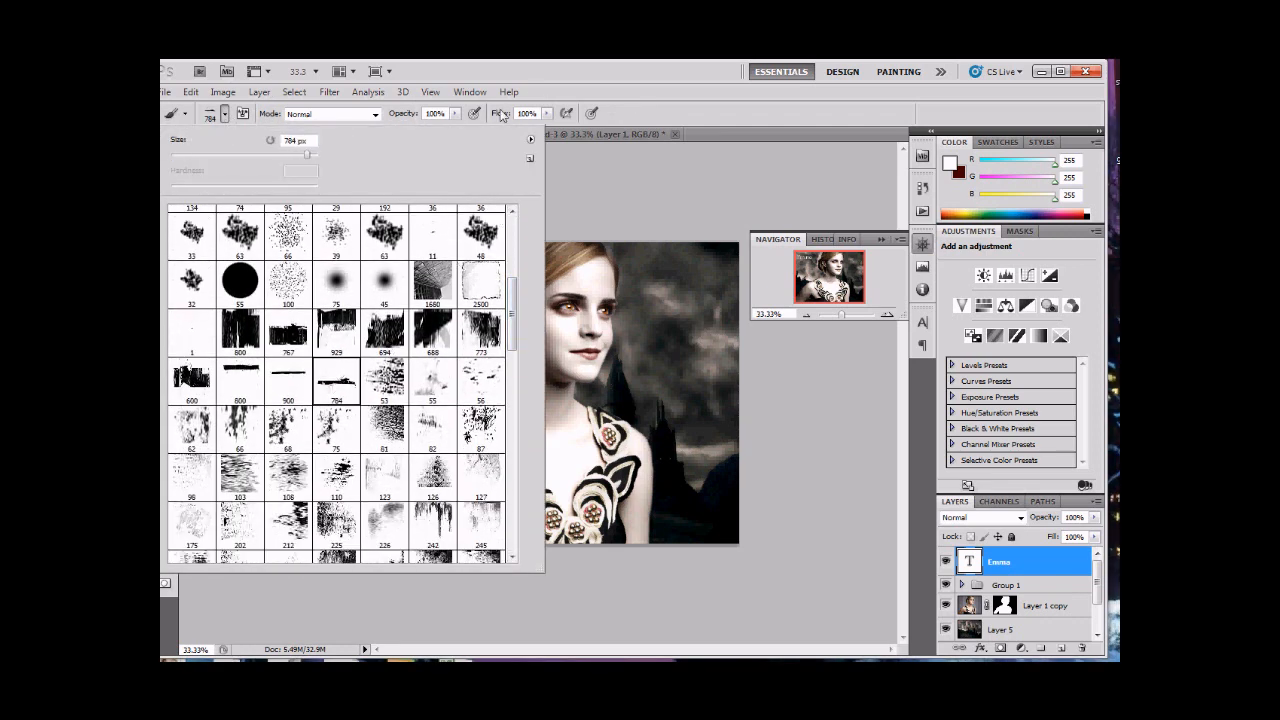
{"action": "left_click", "coordinate": [630, 64]}
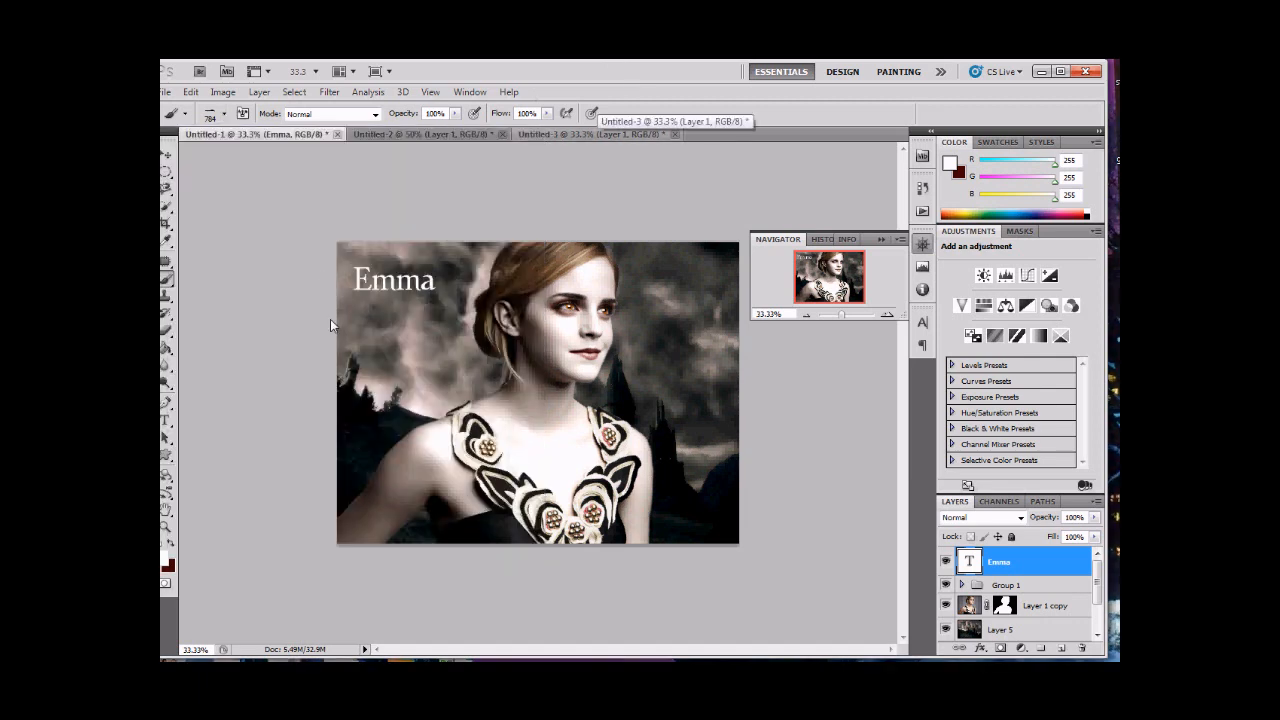
{"action": "left_click", "coordinate": [1005, 586]}
{"action": "left_click", "coordinate": [1062, 648]}
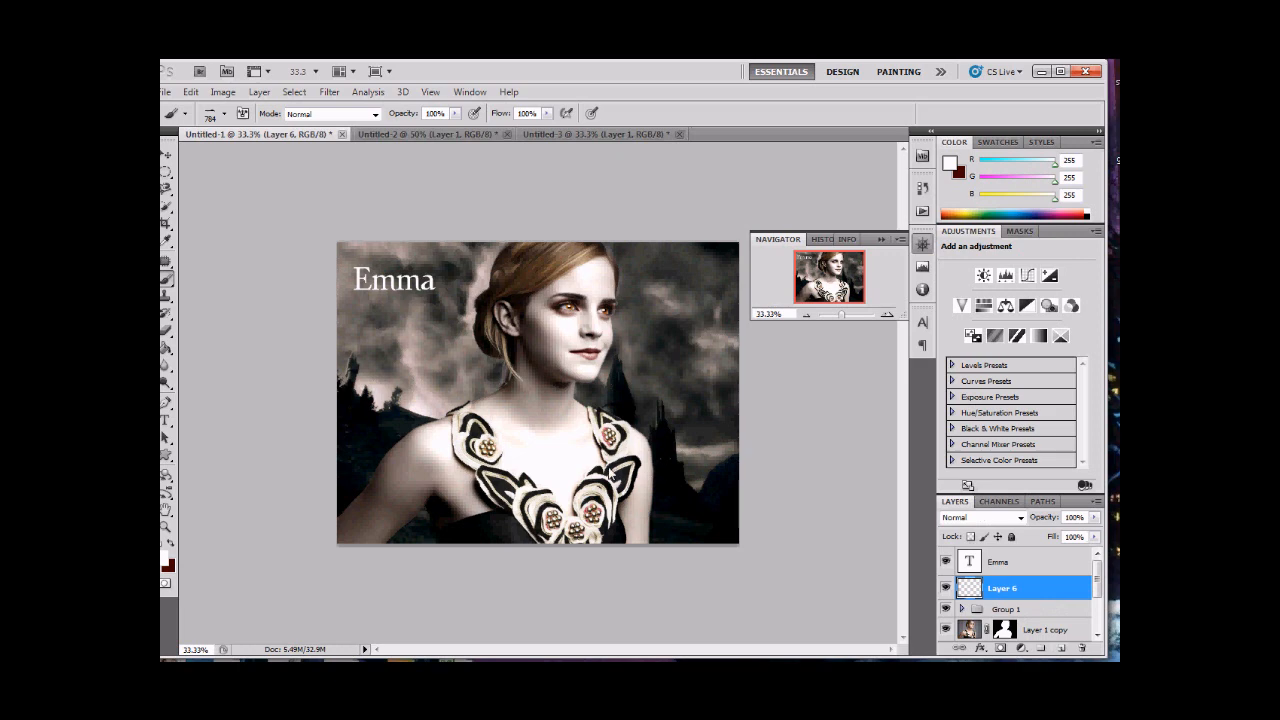
Step: Try the stroke brush at 500 px and at 199 px
{"action": "left_click", "coordinate": [225, 113]}
{"action": "left_click_drag", "start_coordinate": [297, 144], "coordinate": [249, 146]}
{"action": "type", "text": "500"}
{"action": "key", "text": "Return"}
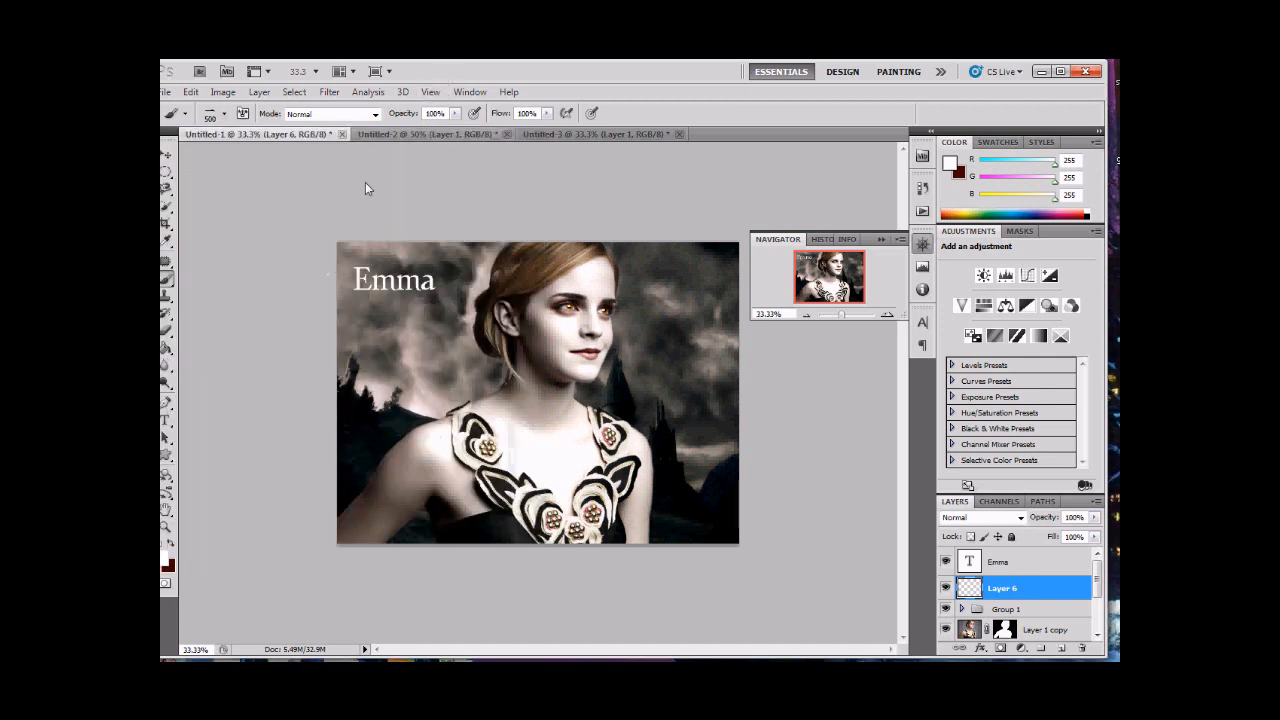
{"action": "left_click", "coordinate": [225, 113]}
{"action": "left_click_drag", "start_coordinate": [295, 144], "coordinate": [279, 148]}
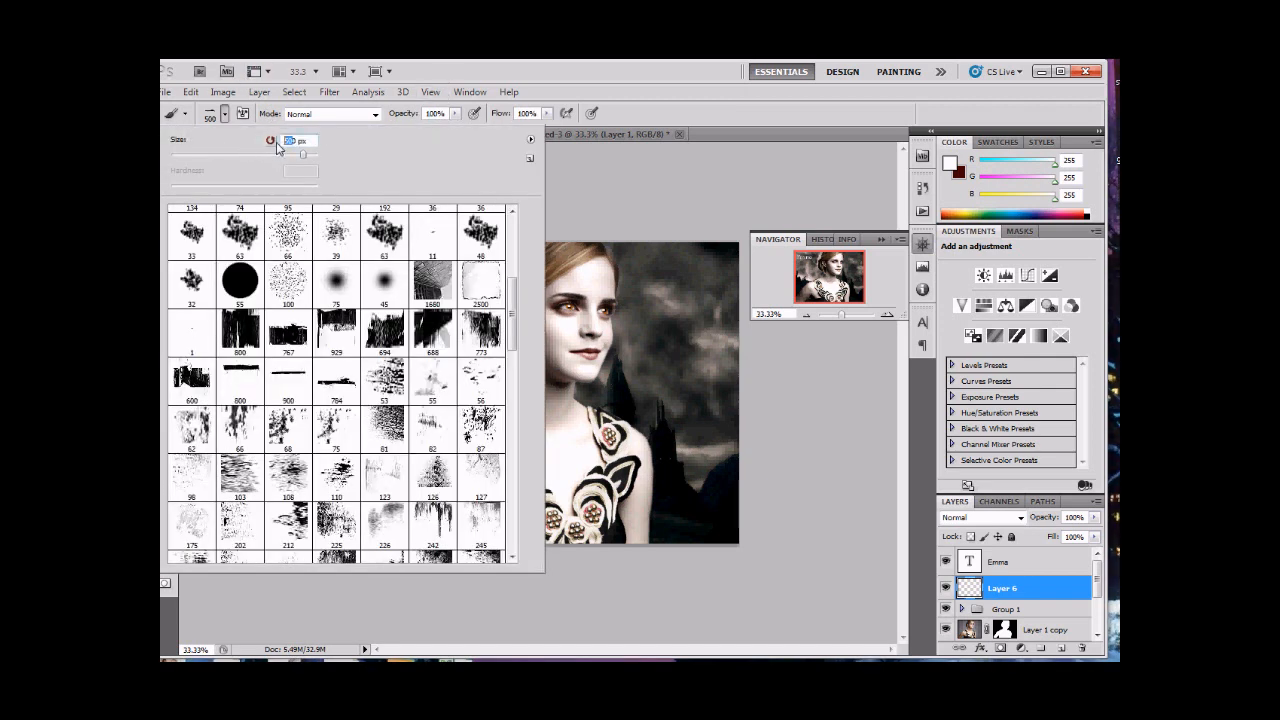
{"action": "type", "text": "199"}
{"action": "key", "text": "Return"}
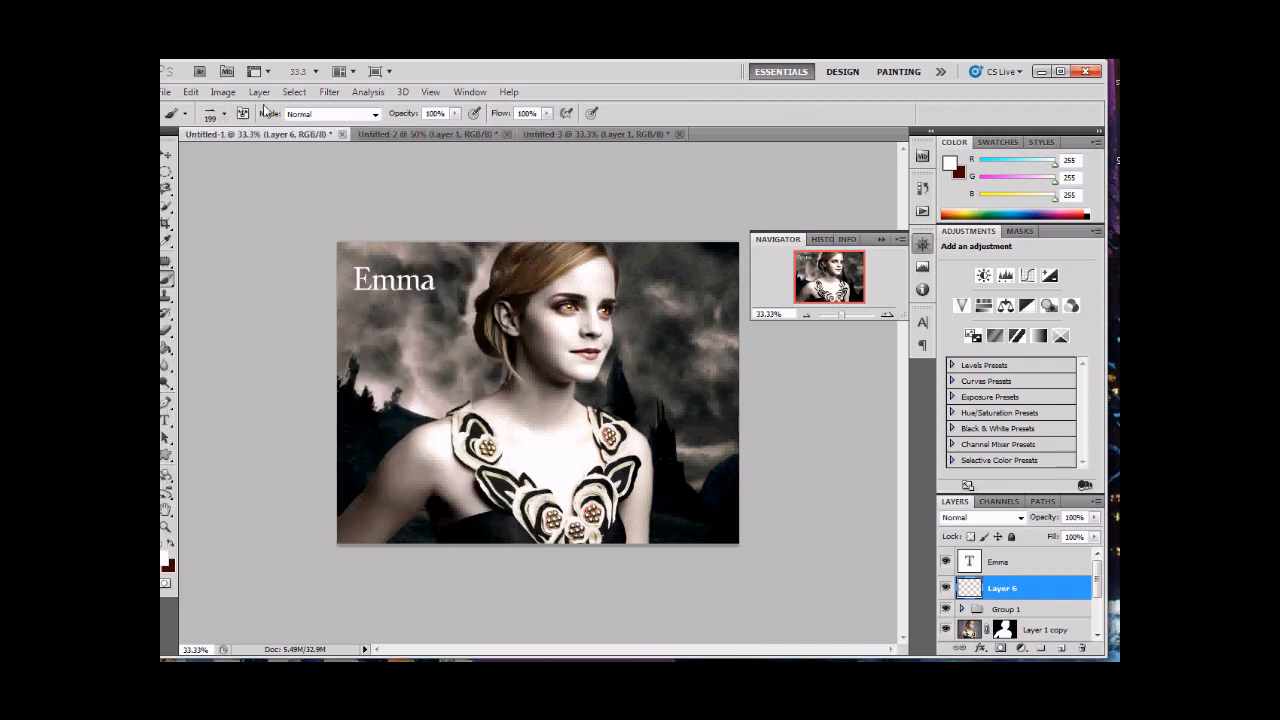
Step: Set the stroke brush's size to 300 px
{"action": "left_click", "coordinate": [224, 114]}
{"action": "left_click", "coordinate": [294, 142]}
{"action": "type", "text": "300"}
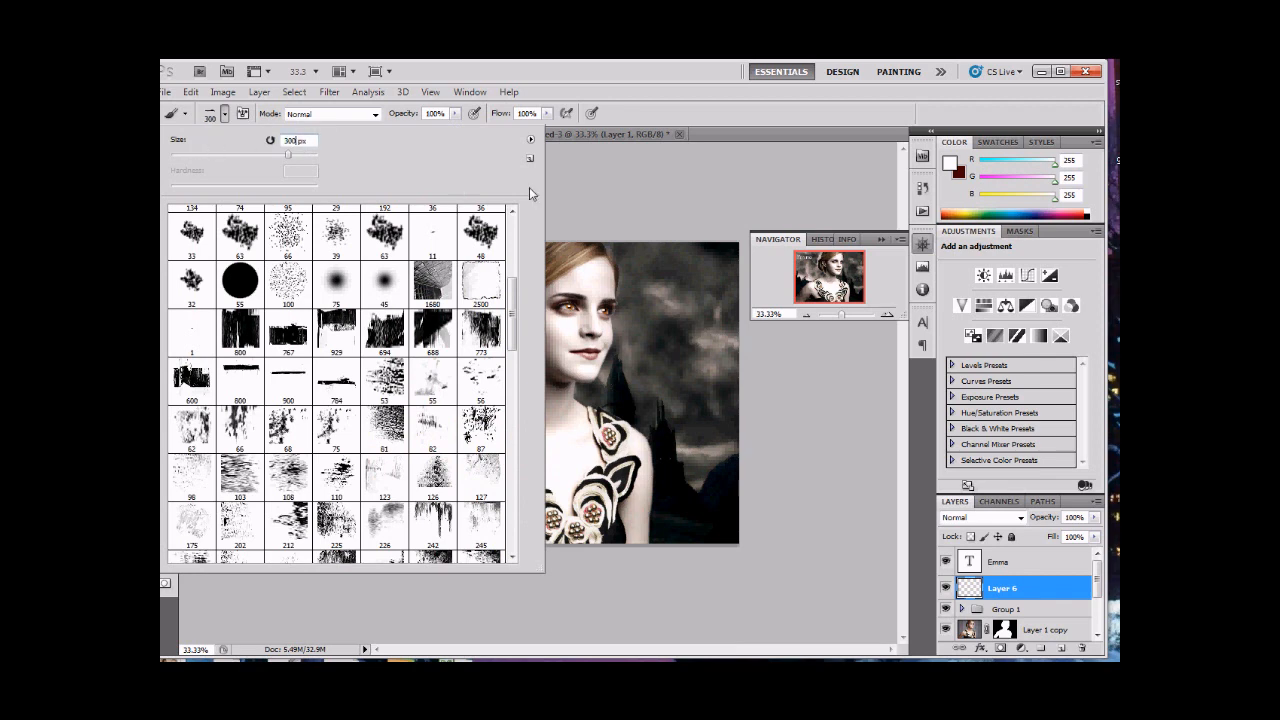
Step: Paint a single white underline beneath the Emma title on Layer 6 with the 300 px stroke brush
{"action": "key", "text": "Return"}
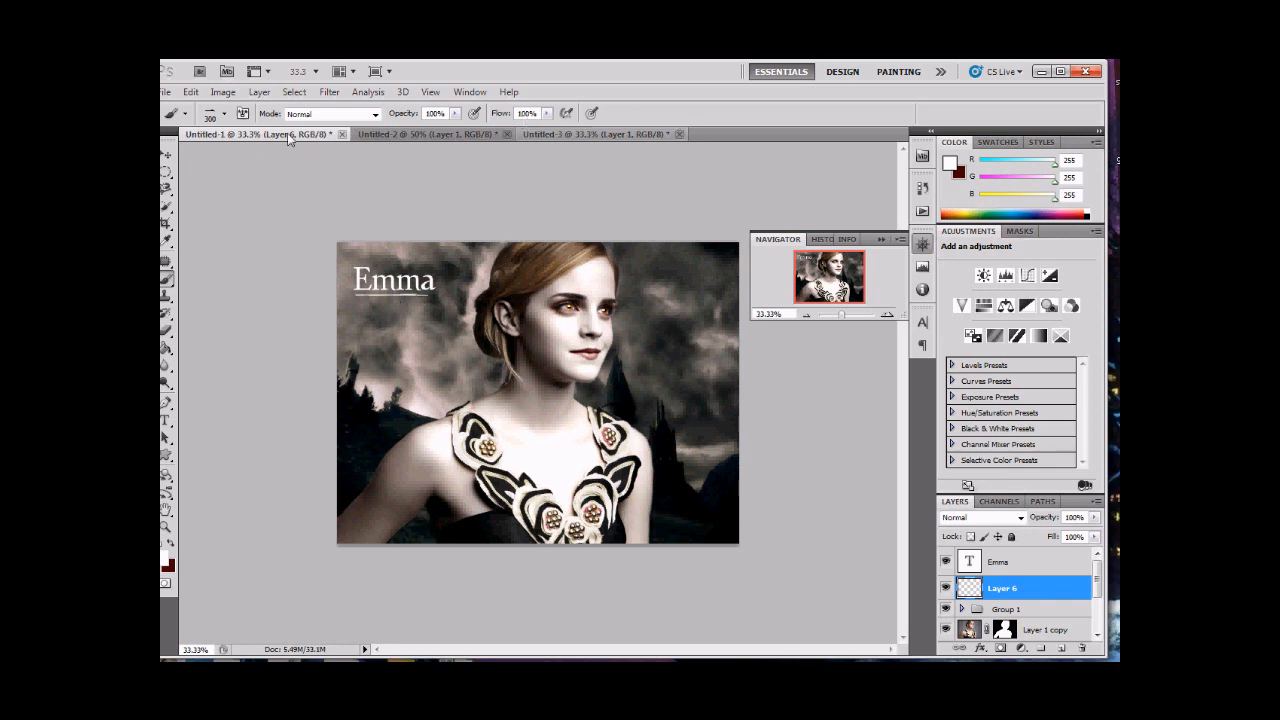
{"action": "key", "text": "v"}
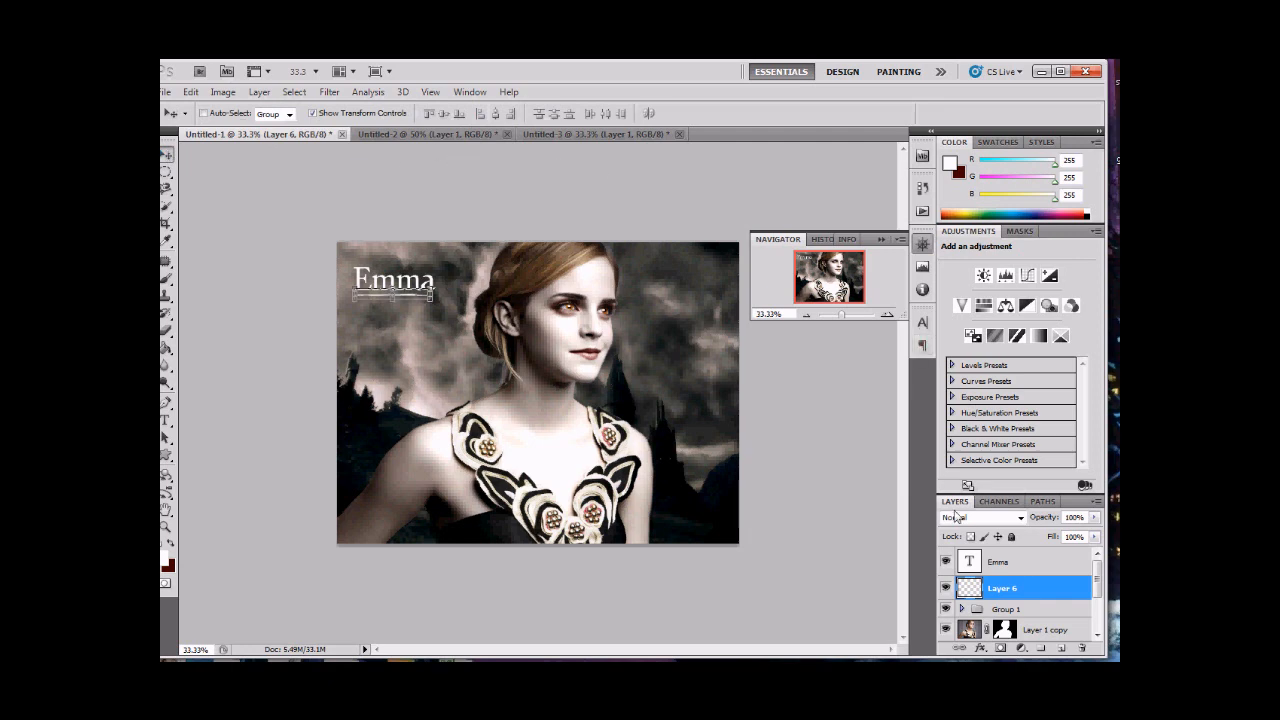
{"action": "left_click", "coordinate": [1006, 609]}
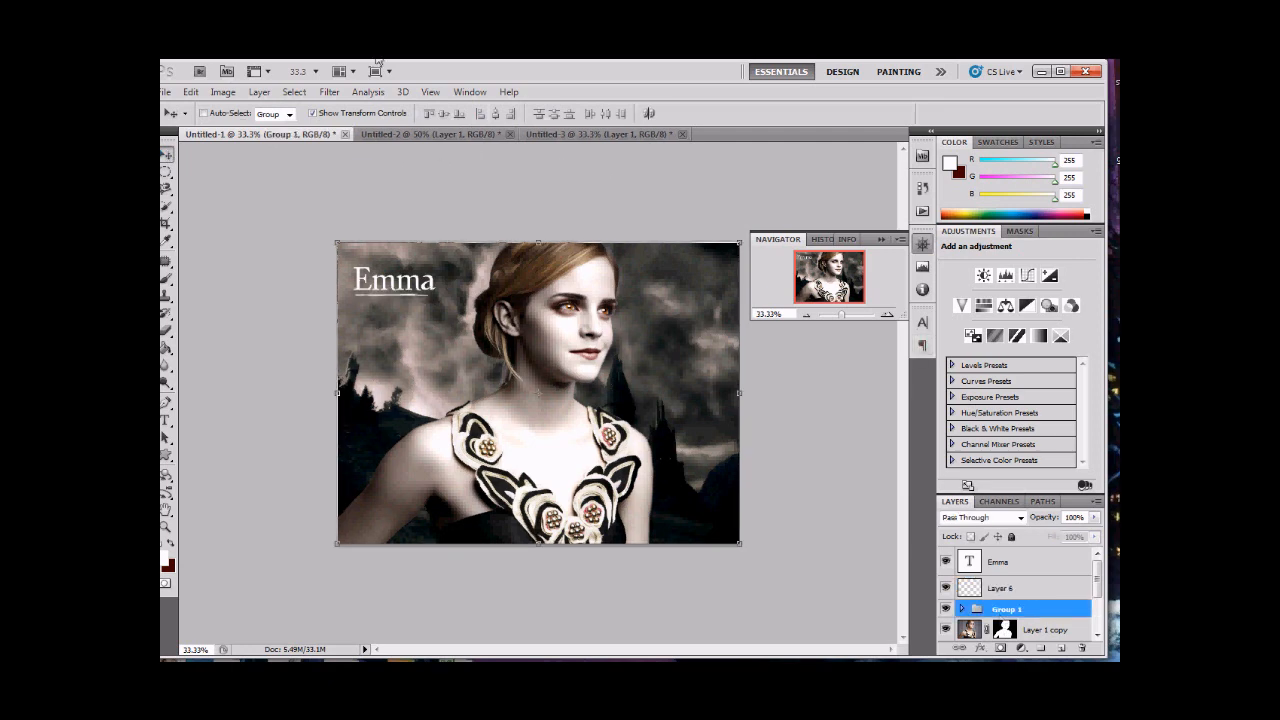
Step: Examine the title lettering and underline on the edward poster in Untitled-2 as a style reference
{"action": "left_click", "coordinate": [385, 135]}
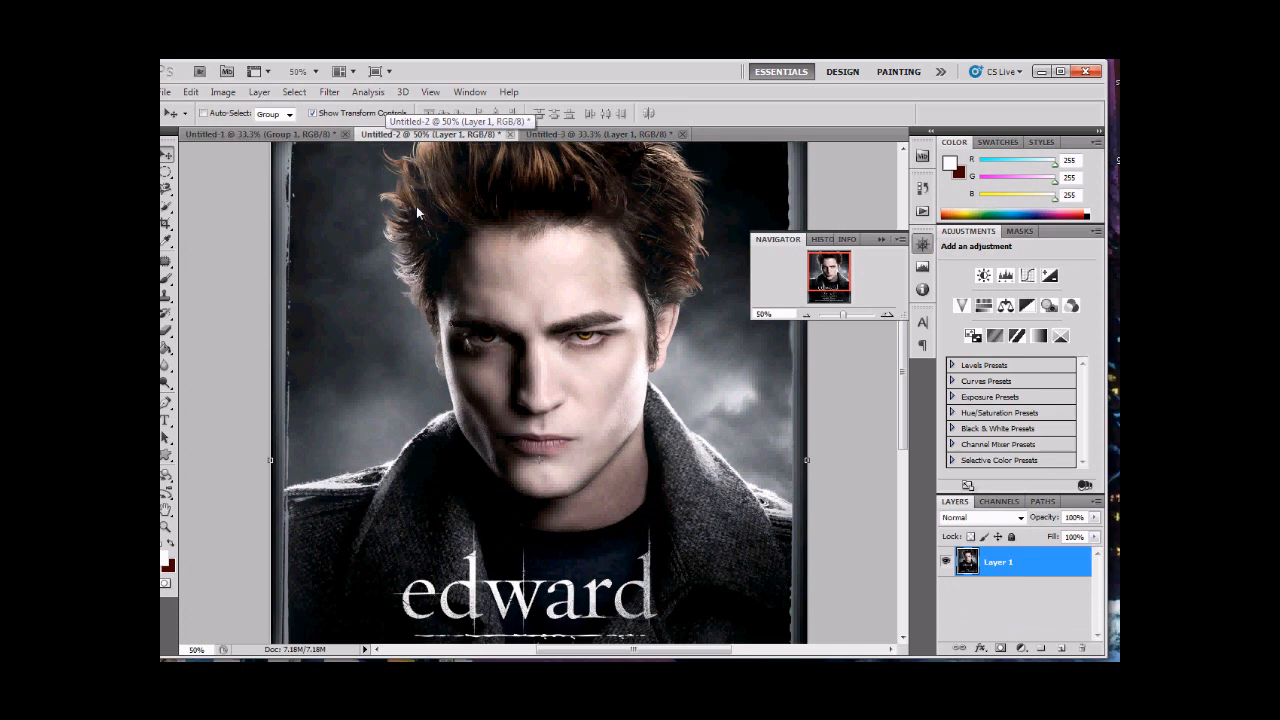
{"action": "left_click_drag", "start_coordinate": [905, 432], "coordinate": [906, 460]}
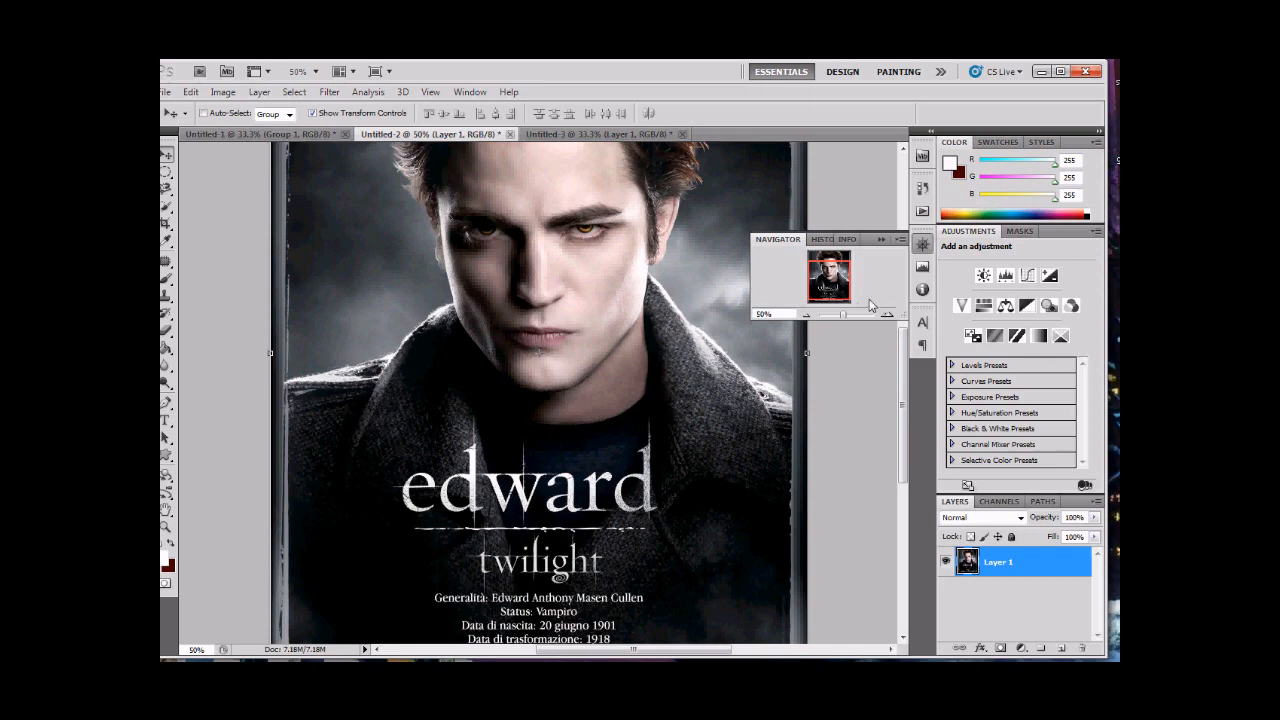
{"action": "mouse_move", "coordinate": [901, 400]}
{"action": "left_mouse_down"}
{"action": "mouse_move", "coordinate": [903, 330]}
{"action": "mouse_move", "coordinate": [903, 386]}
{"action": "left_mouse_up"}
{"action": "left_click", "coordinate": [262, 133]}
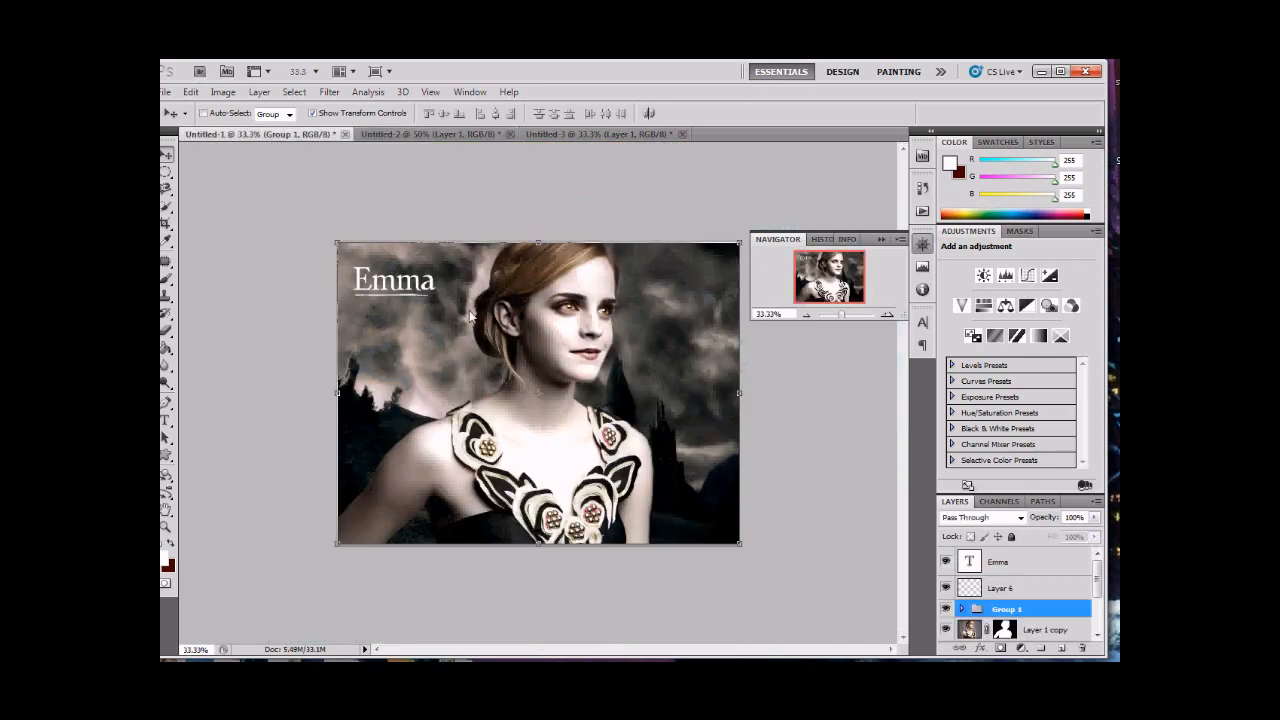
Step: Rasterize the Emma text layer in Untitled-1
{"action": "key", "text": "ctrl+plus"}
{"action": "key", "text": "ctrl+plus"}
{"action": "key", "text": "ctrl+plus"}
{"action": "key", "text": "ctrl+plus"}
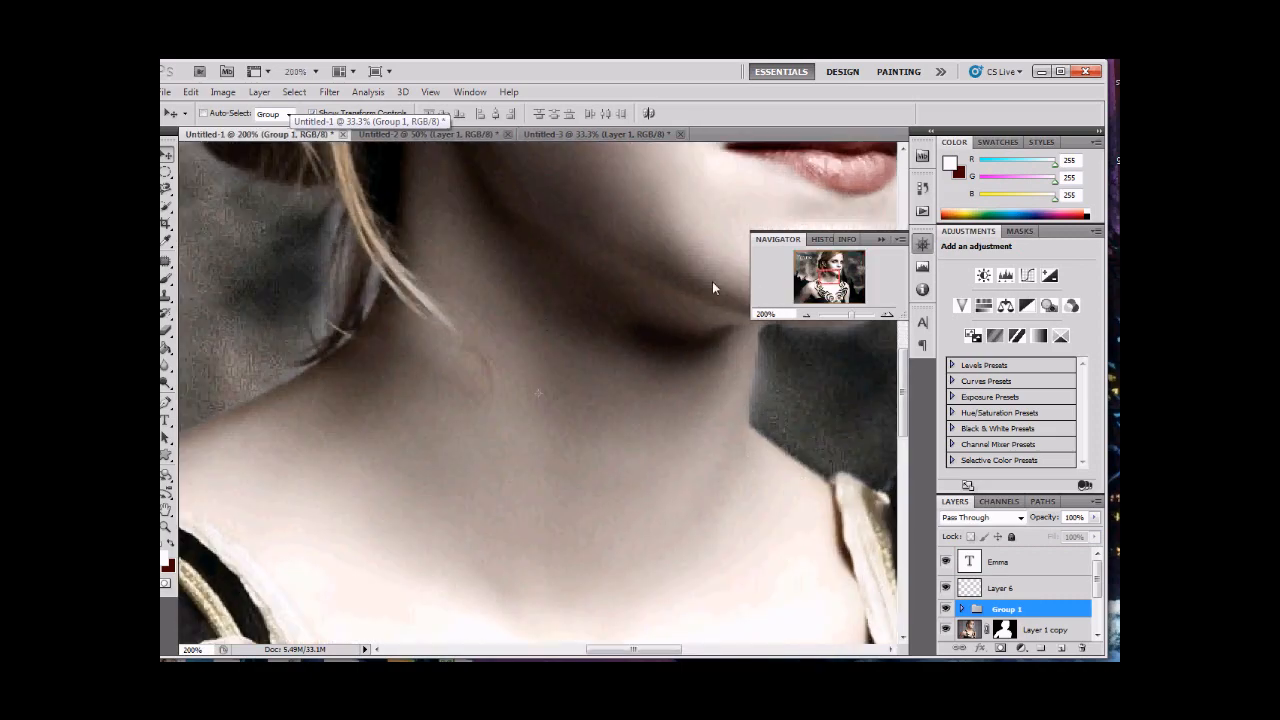
{"action": "left_click_drag", "start_coordinate": [829, 285], "coordinate": [803, 268]}
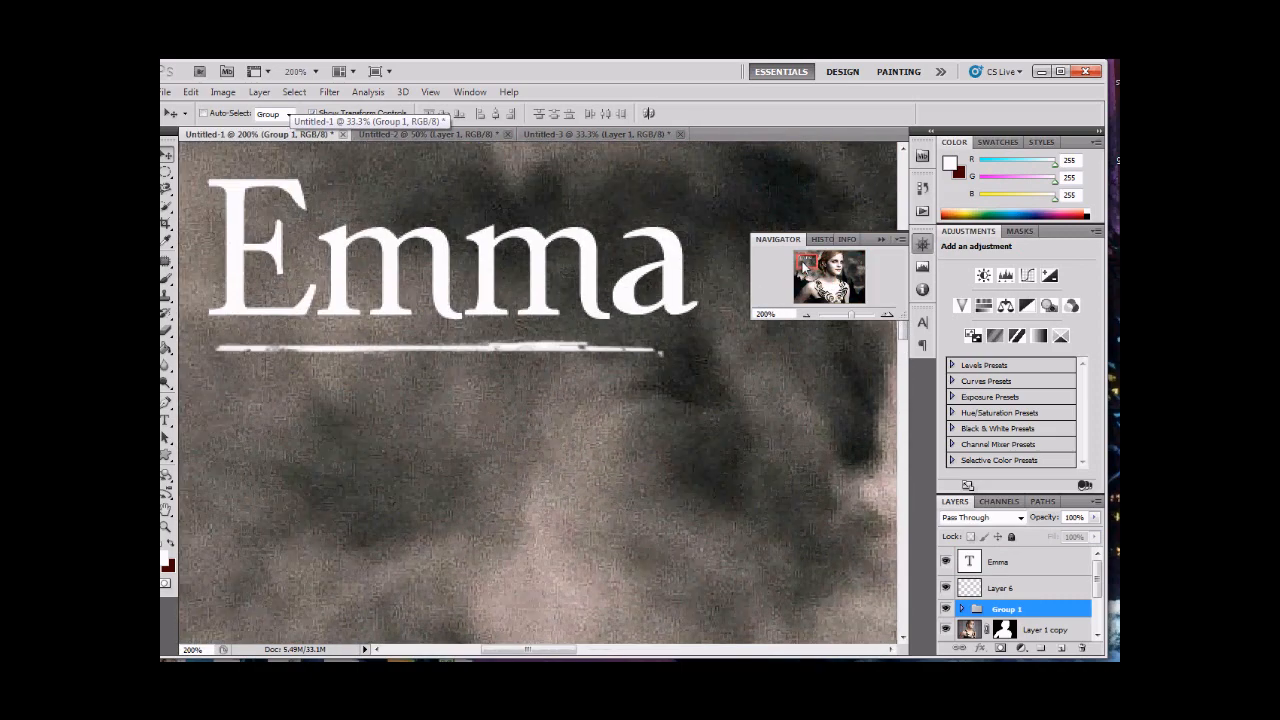
{"action": "left_click", "coordinate": [985, 562]}
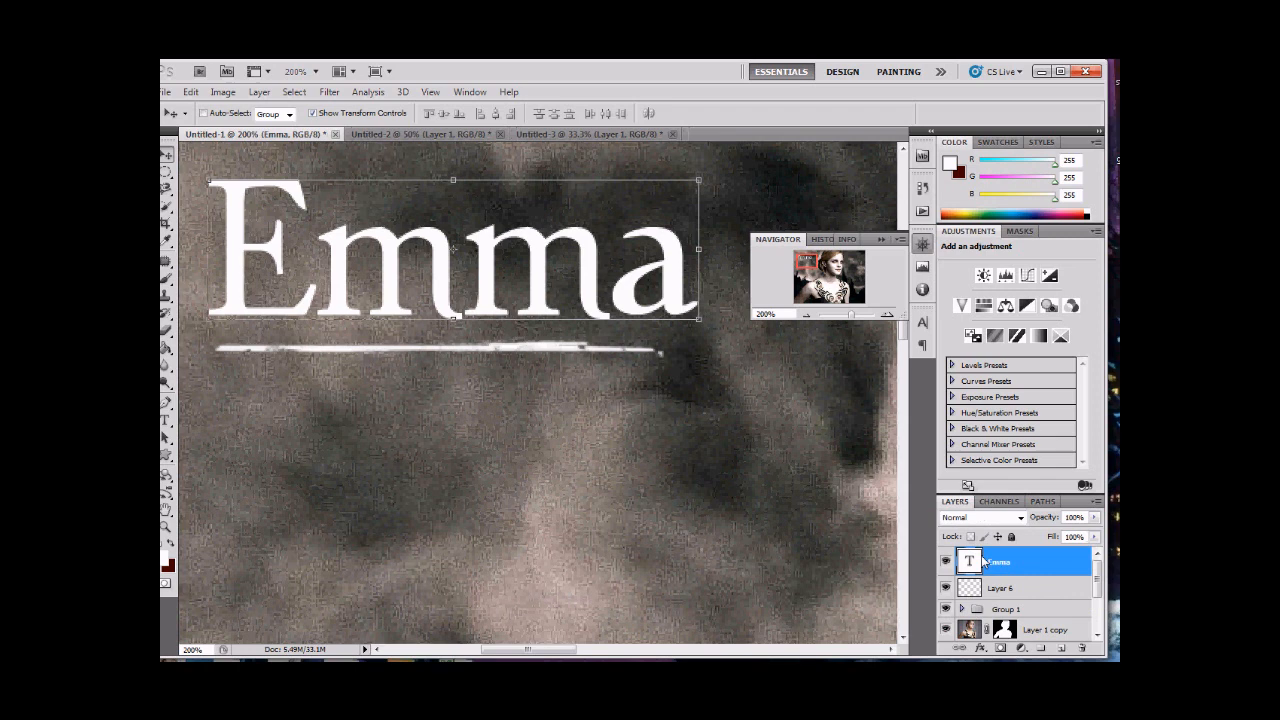
{"action": "right_click", "coordinate": [1052, 564]}
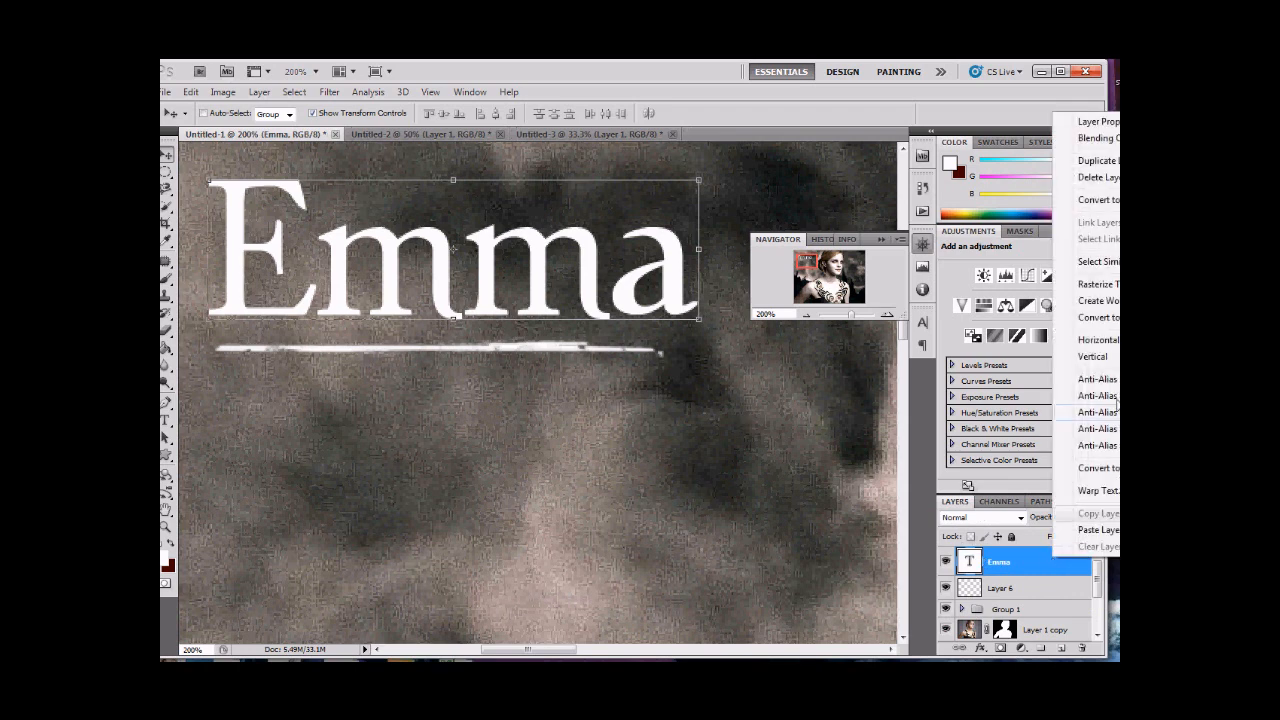
{"action": "left_click", "coordinate": [1112, 285]}
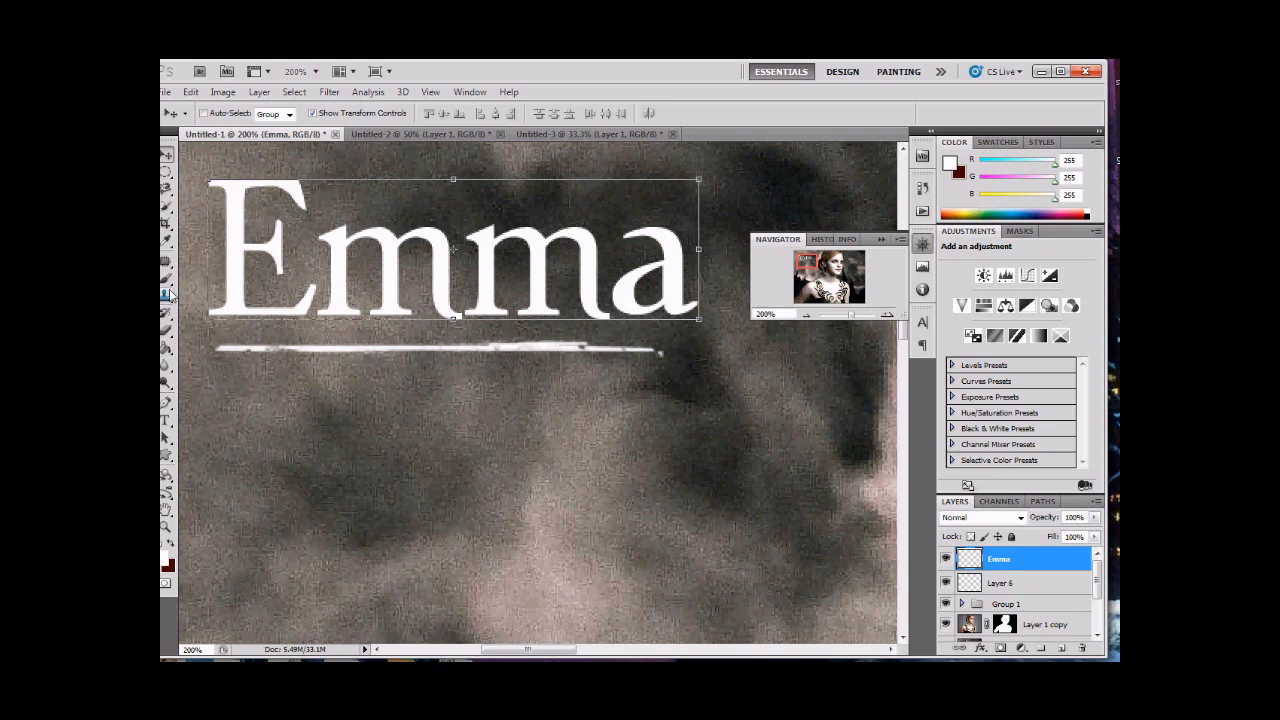
Step: Set up the Eraser with the 46 px spatter brush enlarged to 104 px and 56% opacity
{"action": "left_click", "coordinate": [165, 334]}
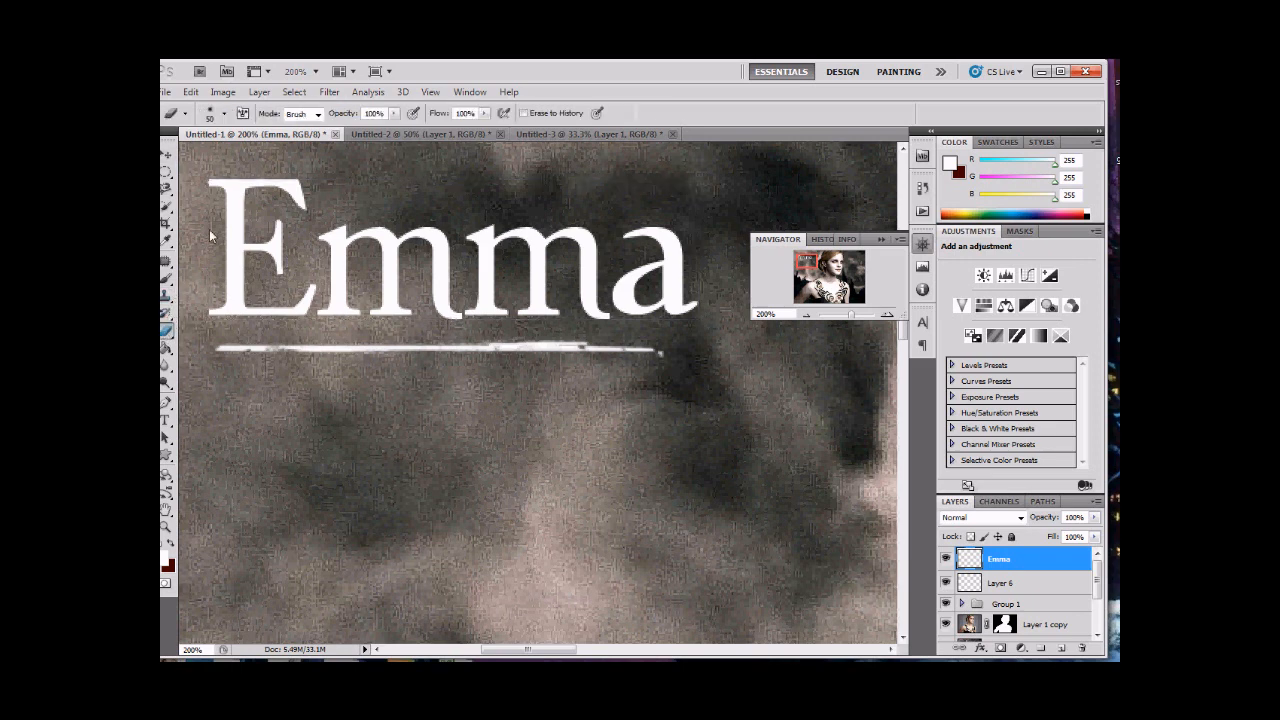
{"action": "left_click", "coordinate": [224, 113]}
{"action": "left_click", "coordinate": [484, 318]}
{"action": "left_click_drag", "start_coordinate": [205, 157], "coordinate": [246, 156]}
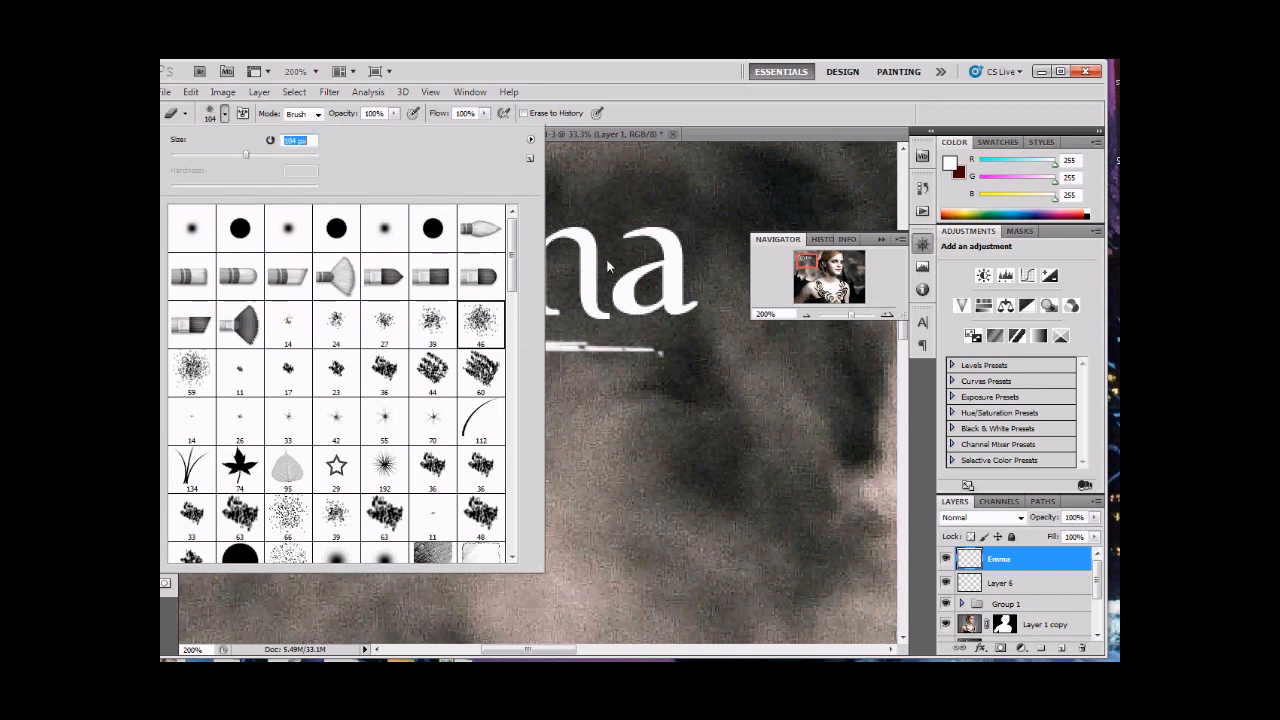
{"action": "left_click", "coordinate": [589, 78]}
{"action": "left_click", "coordinate": [395, 113]}
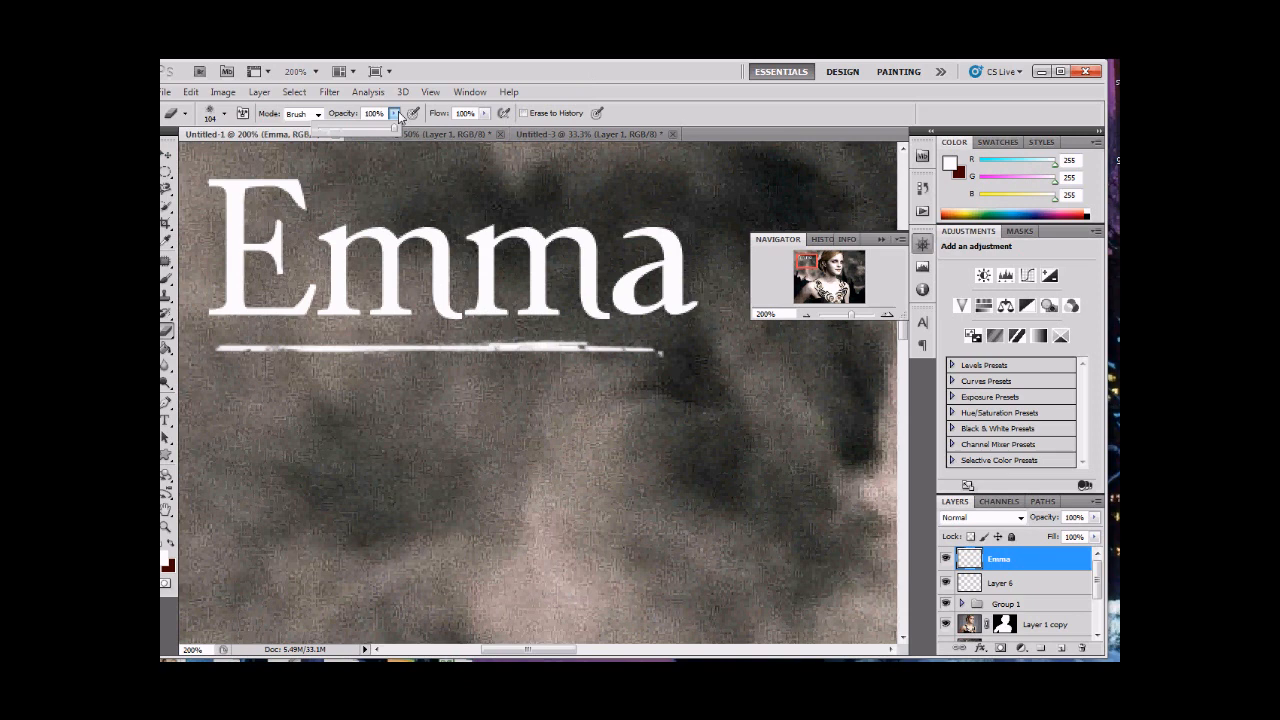
{"action": "left_click_drag", "start_coordinate": [398, 133], "coordinate": [362, 139]}
Step: Set the foreground colour to black (RGB 0, 0, 0)
{"action": "left_click", "coordinate": [171, 545]}
{"action": "left_click", "coordinate": [171, 546]}
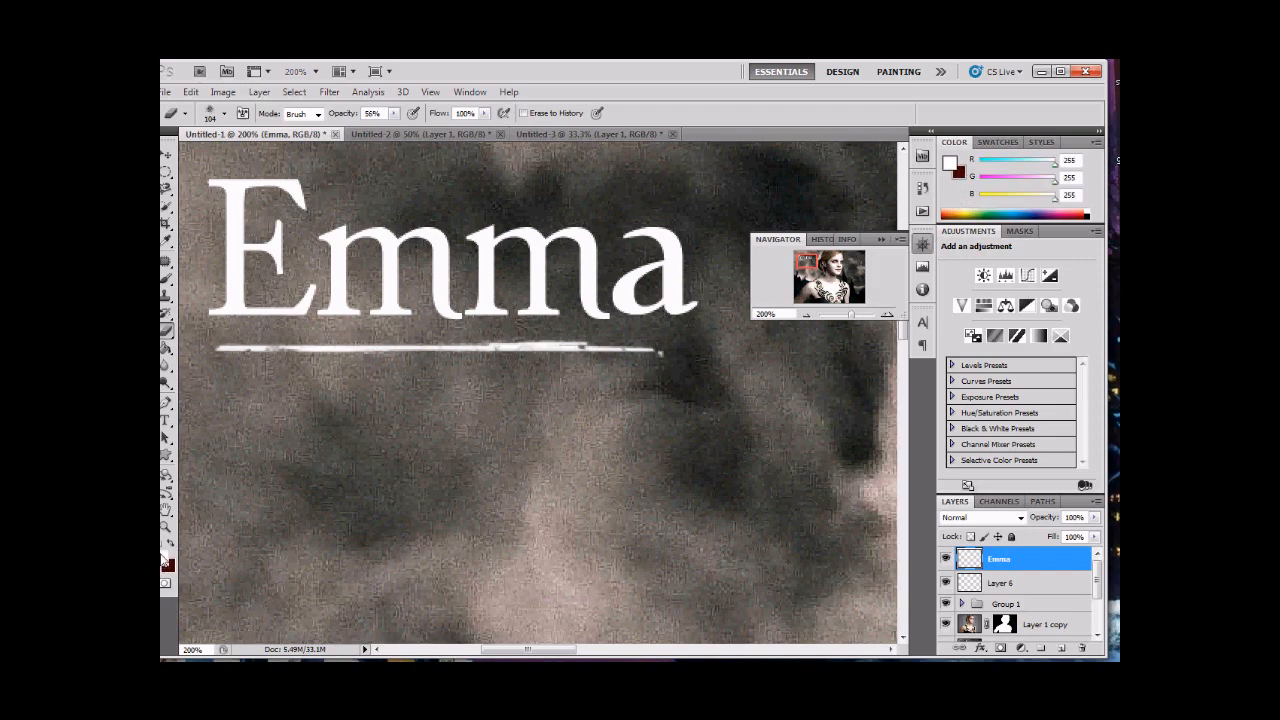
{"action": "left_click", "coordinate": [163, 560]}
{"action": "left_click", "coordinate": [703, 688]}
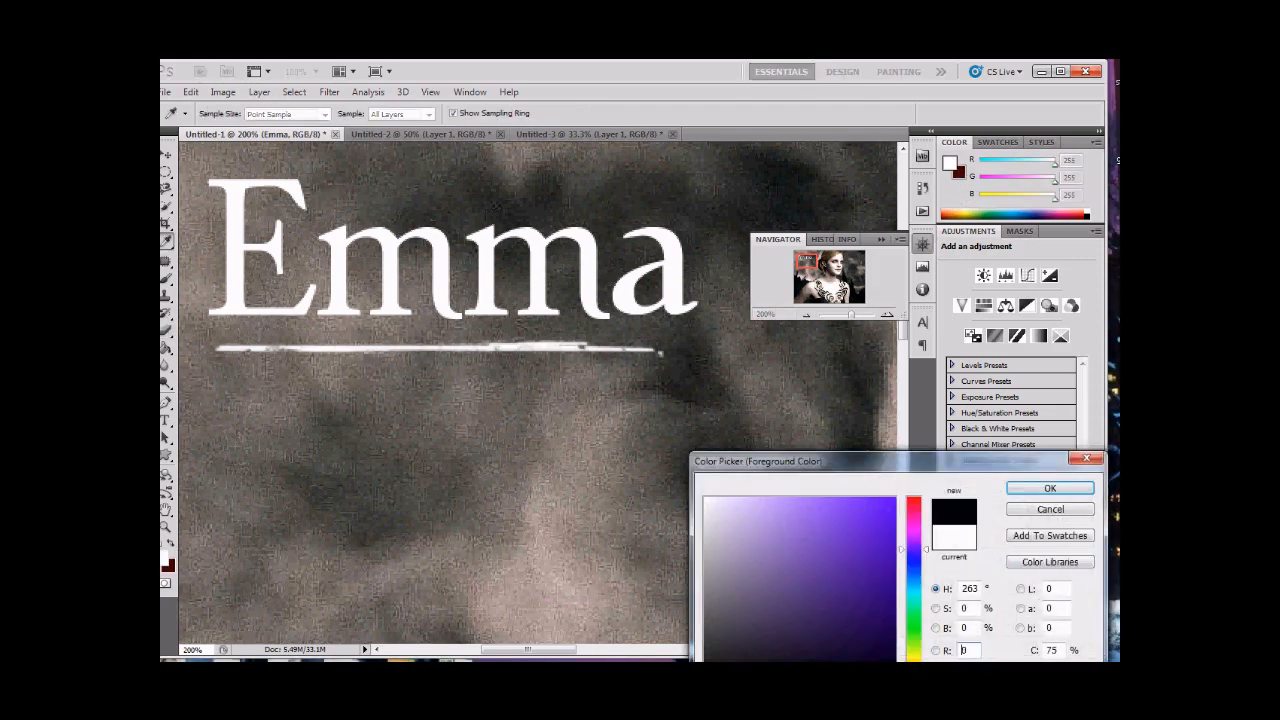
{"action": "left_click", "coordinate": [1050, 488]}
Step: Partially erase the Emma letters and the underline on Layer 6 with the spatter eraser for a worn, speckled texture
{"action": "mouse_move", "coordinate": [700, 298]}
{"action": "left_mouse_down"}
{"action": "mouse_move", "coordinate": [504, 266]}
{"action": "mouse_move", "coordinate": [467, 332]}
{"action": "mouse_move", "coordinate": [382, 278]}
{"action": "left_mouse_up"}
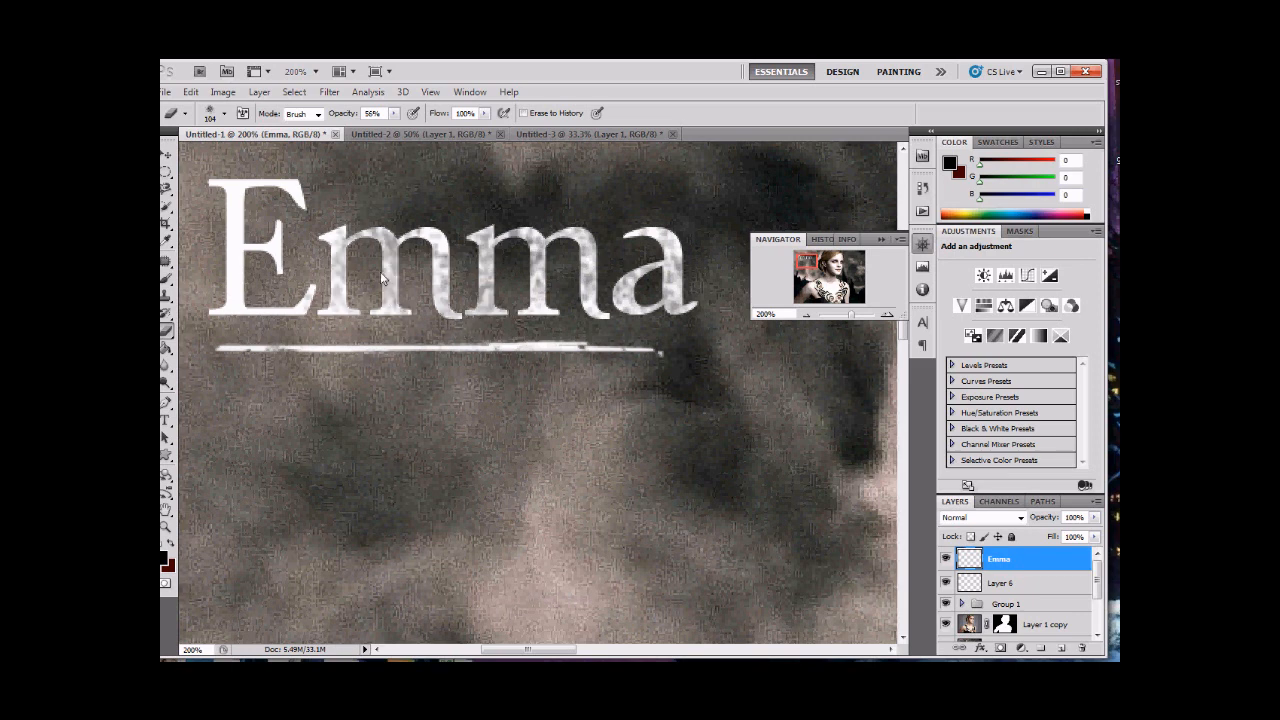
{"action": "mouse_move", "coordinate": [297, 310]}
{"action": "left_mouse_down"}
{"action": "mouse_move", "coordinate": [268, 200]}
{"action": "mouse_move", "coordinate": [235, 230]}
{"action": "left_mouse_up"}
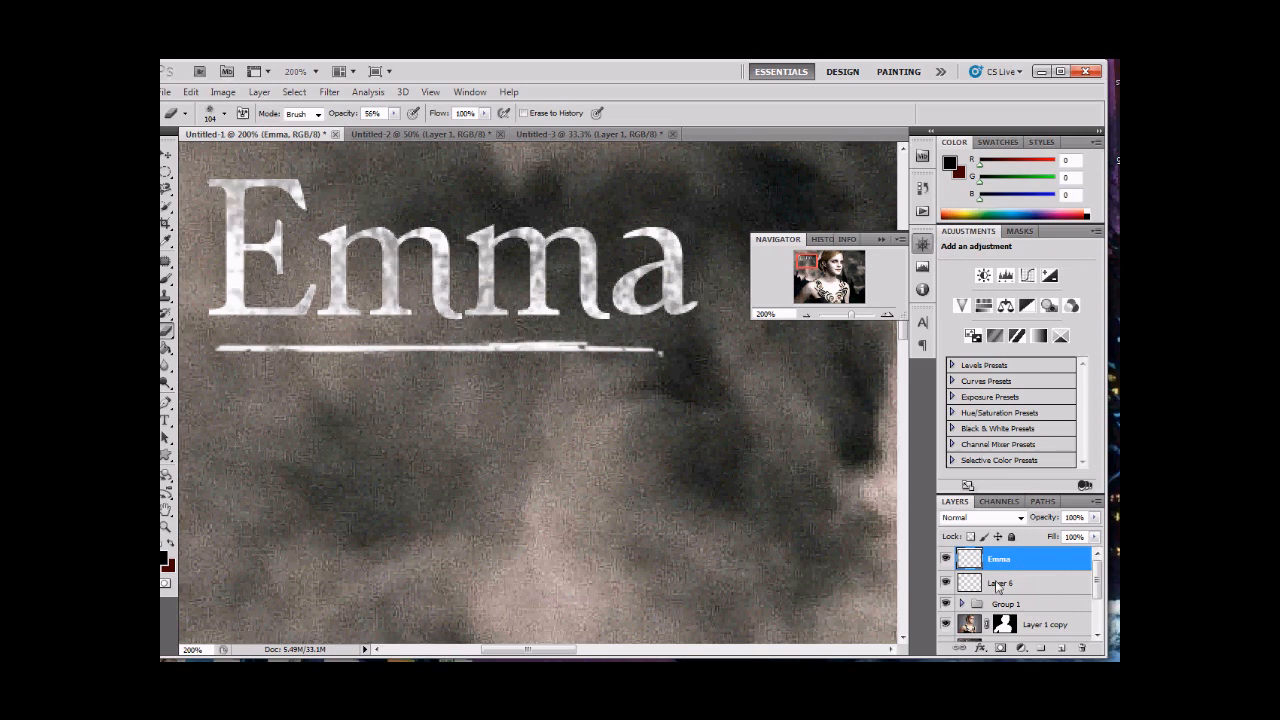
{"action": "left_click", "coordinate": [995, 588]}
{"action": "left_click", "coordinate": [575, 360]}
{"action": "left_click", "coordinate": [353, 370]}
{"action": "left_click", "coordinate": [240, 356]}
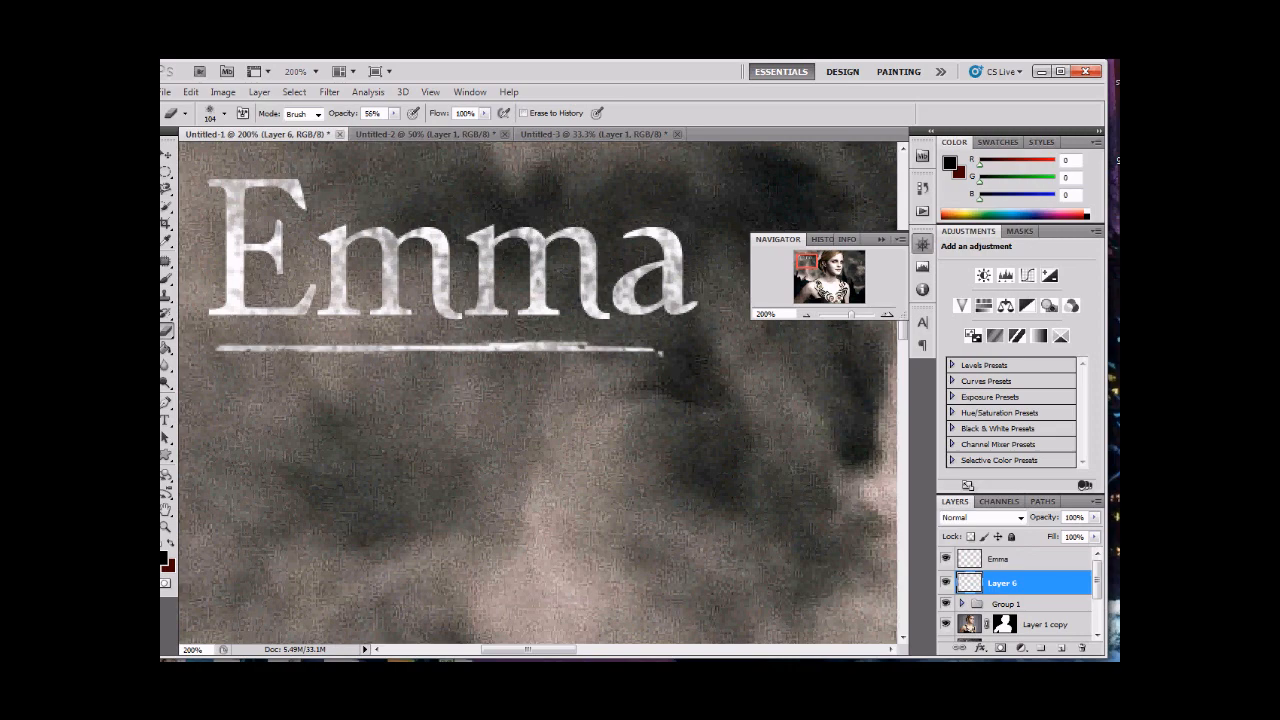
{"action": "key", "text": "ctrl+minus"}
{"action": "key", "text": "ctrl+minus"}
{"action": "key", "text": "ctrl+minus"}
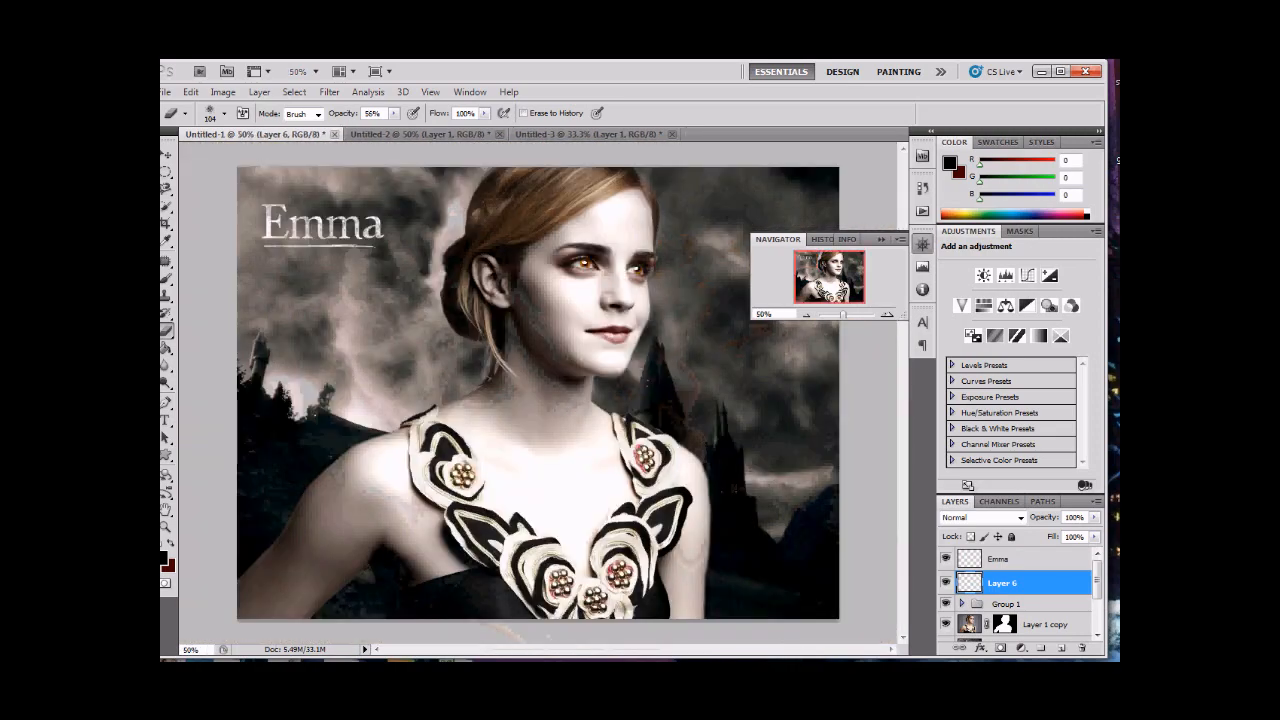